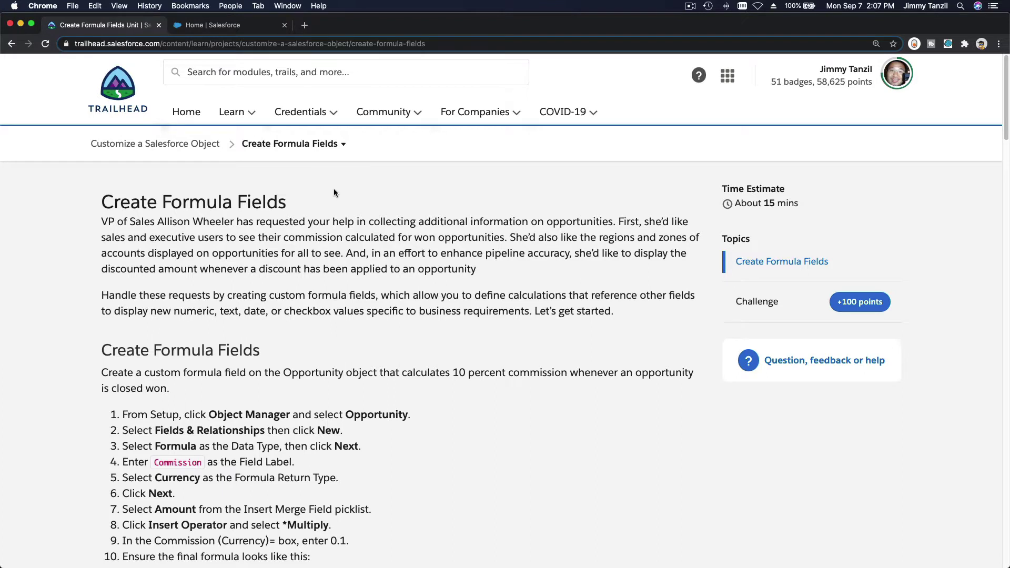
Step: Review the Trailhead instructions for the Commission field's label, Currency return type and Amount * 0.1 formula
scroll(334, 192, "down", 5)
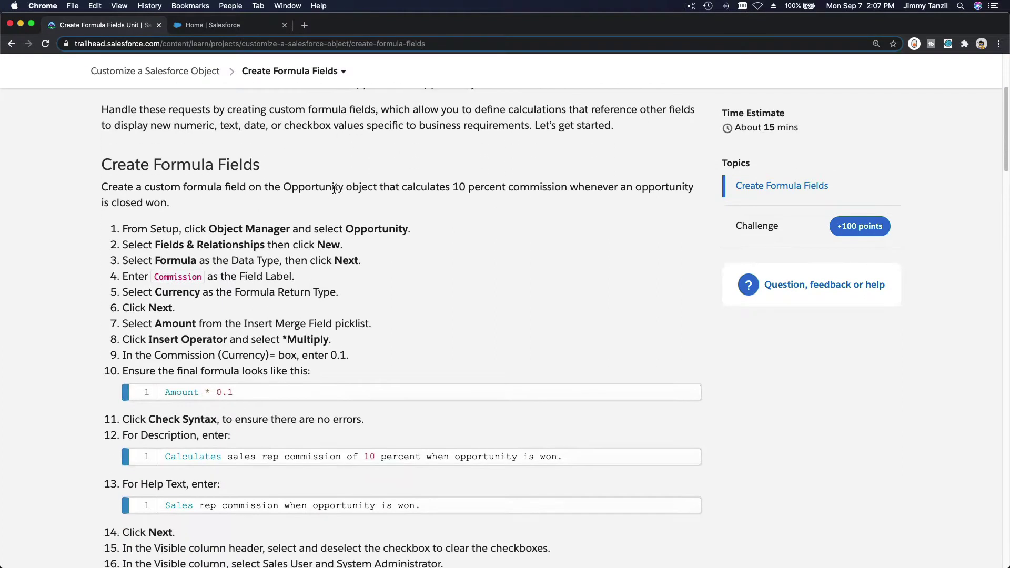
scroll(335, 188, "down", 1)
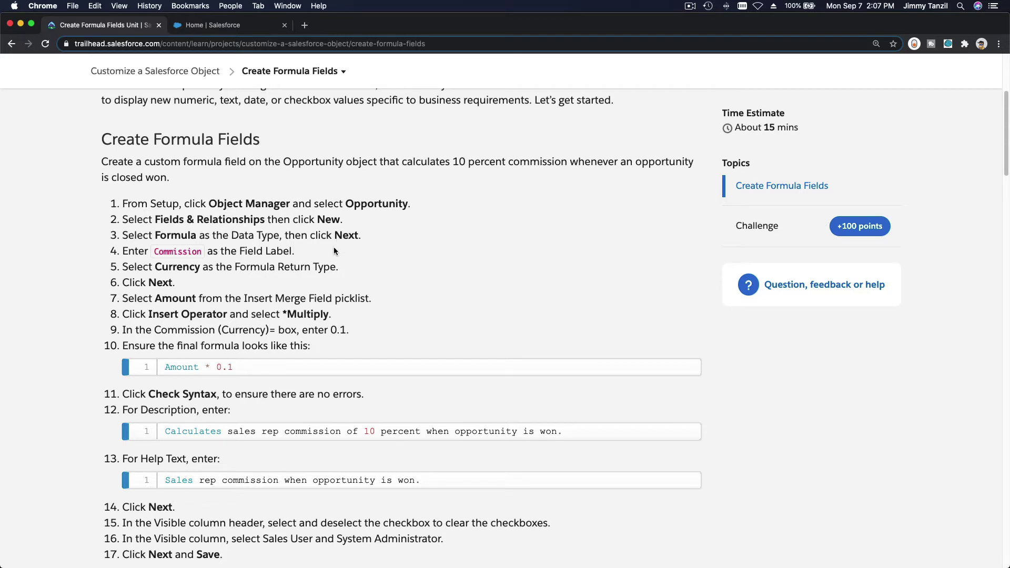
double_click(188, 250)
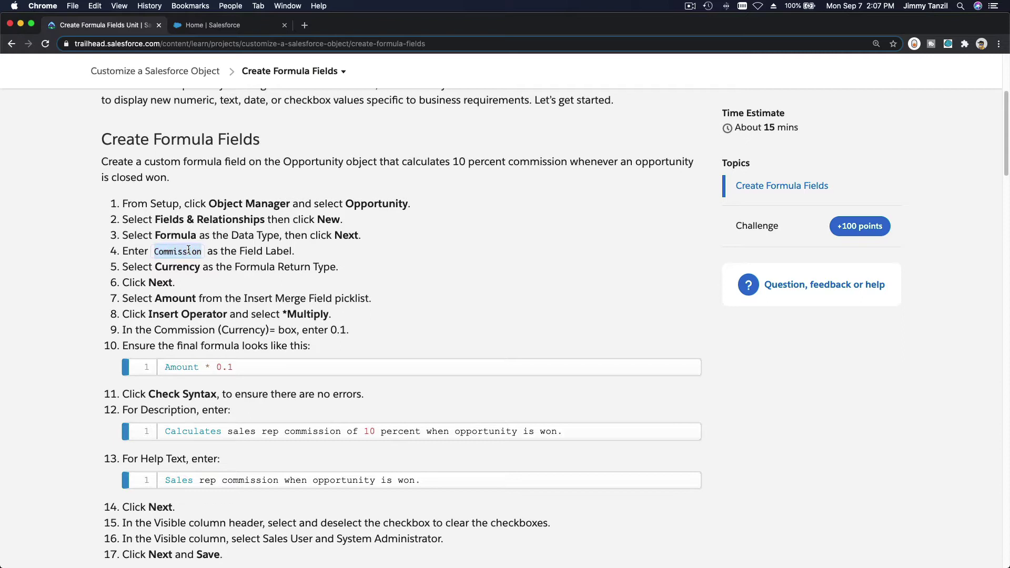
double_click(185, 266)
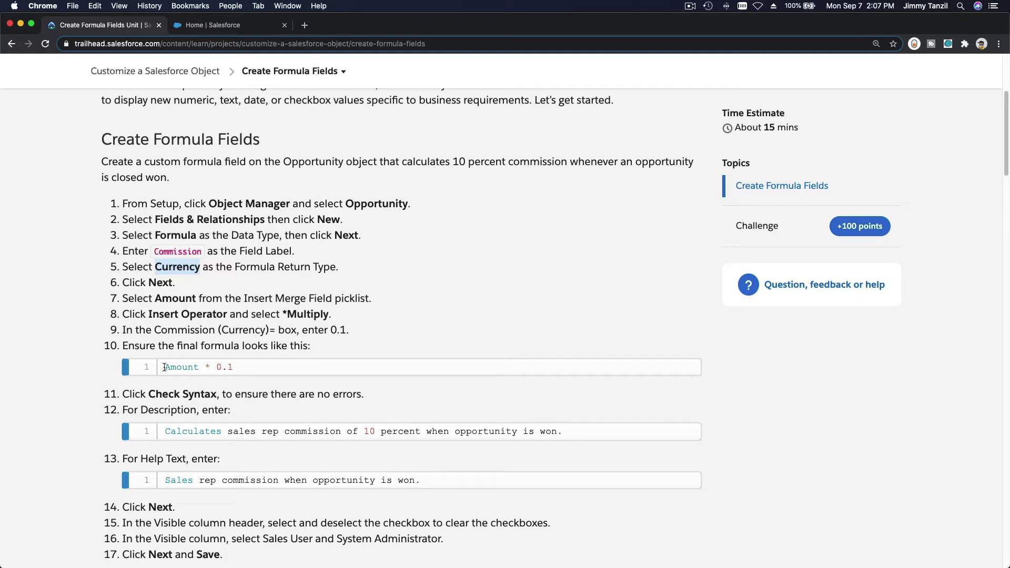
left_click_drag(164, 367, 235, 368)
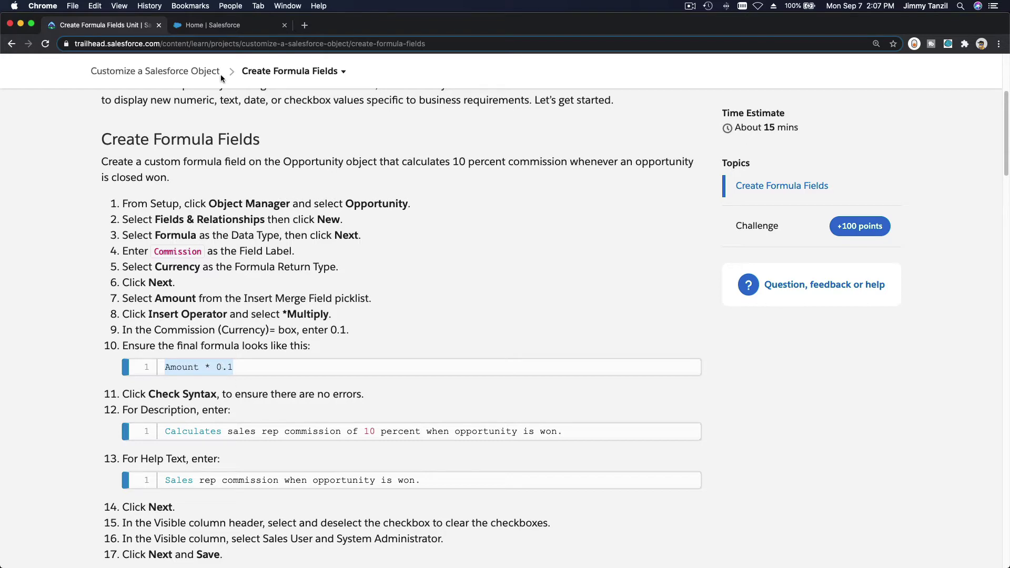
Step: Switch to Salesforce Setup and open the Opportunity object's Fields & Relationships in Object Manager, finding the object with "Opp"
left_click(216, 29)
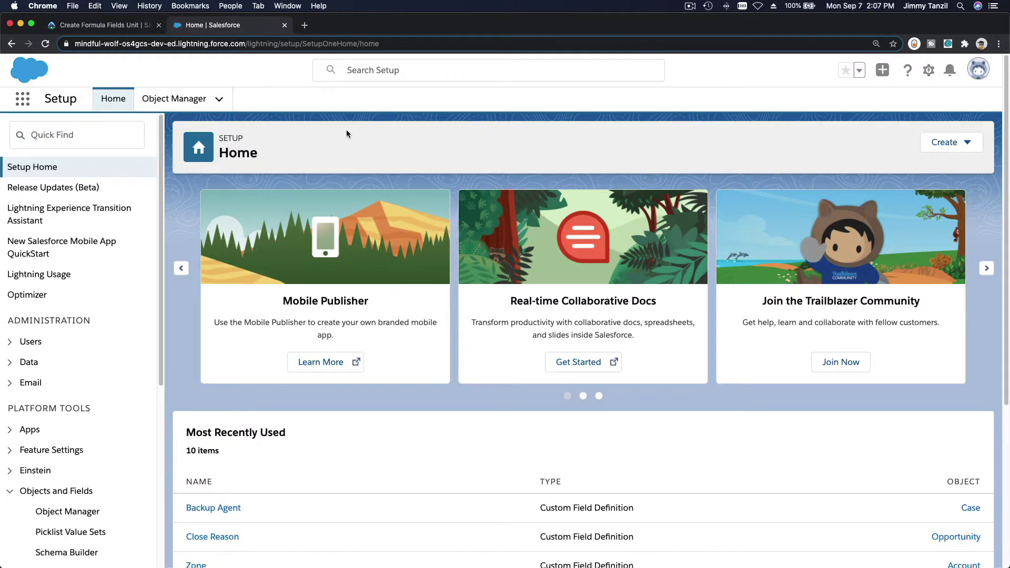
left_click(191, 106)
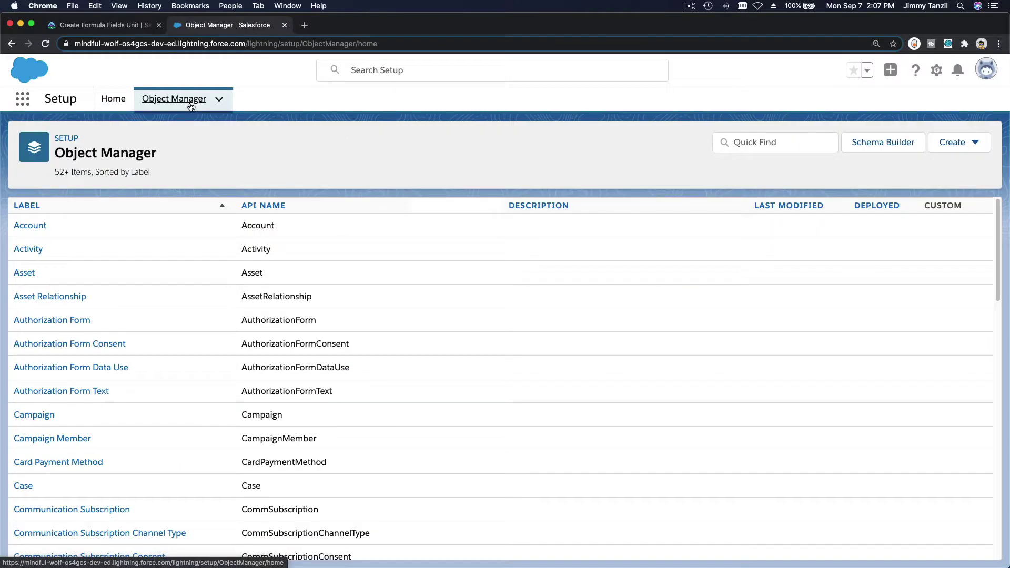
left_click(763, 148)
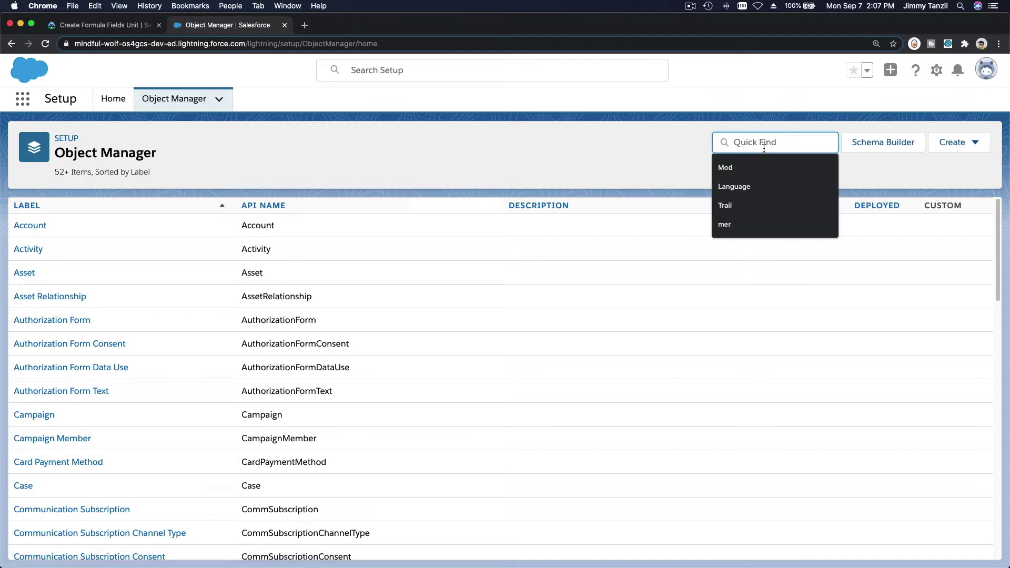
type("Opp")
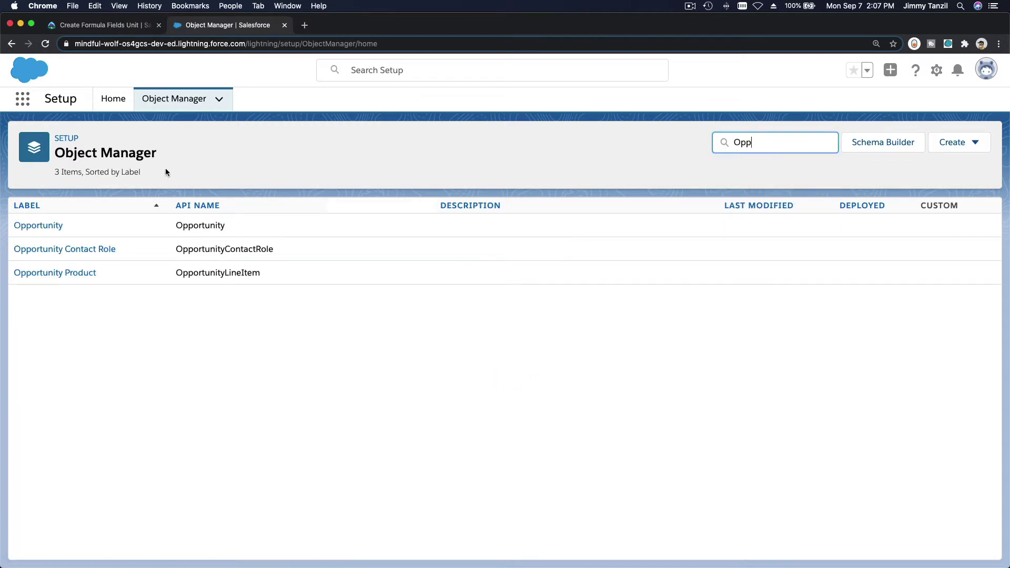
left_click(50, 226)
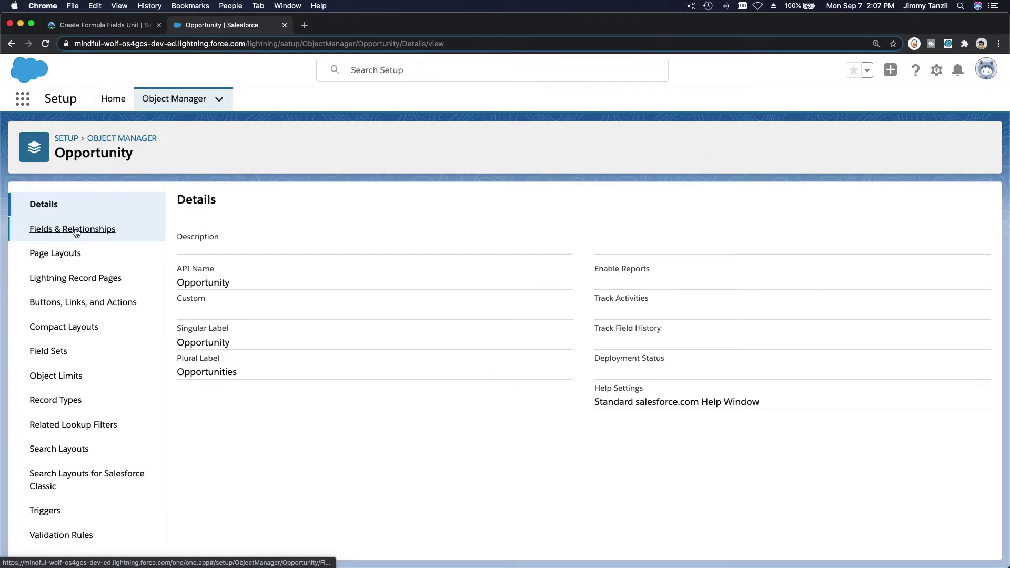
left_click(76, 231)
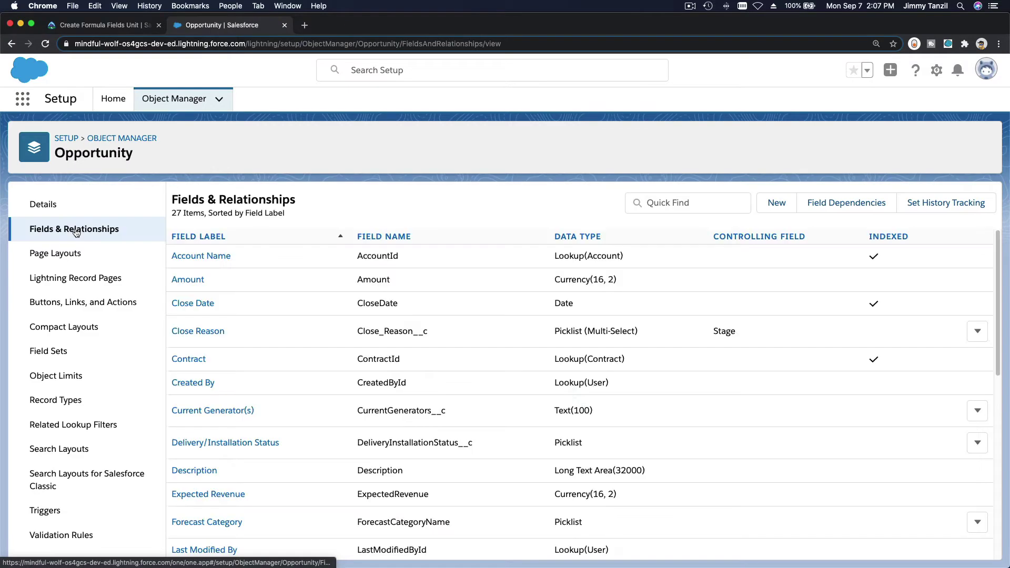
Step: Start a new custom field on Opportunity with Formula as its data type and continue to the output type settings
left_click(772, 204)
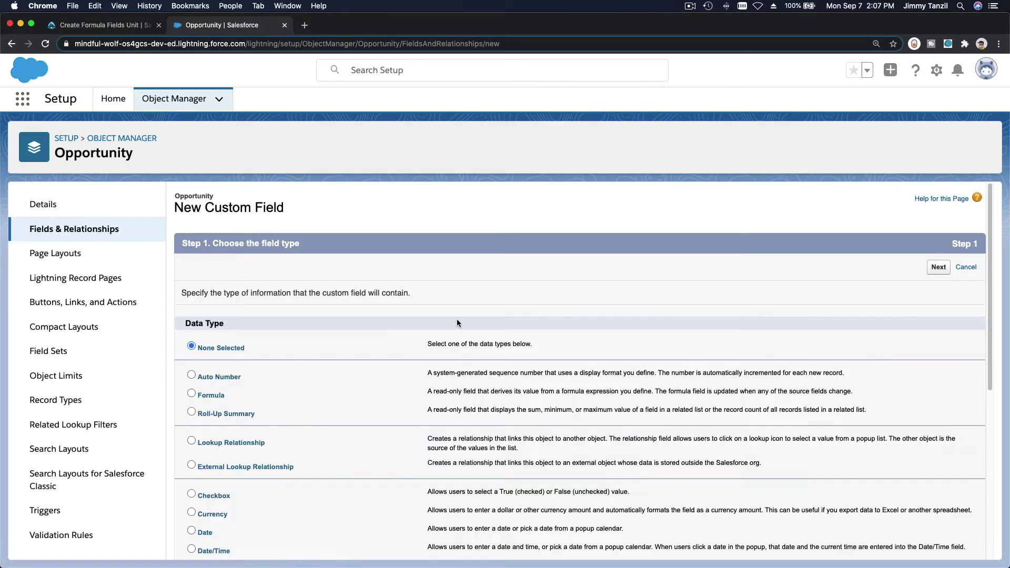
scroll(338, 335, "down", 5)
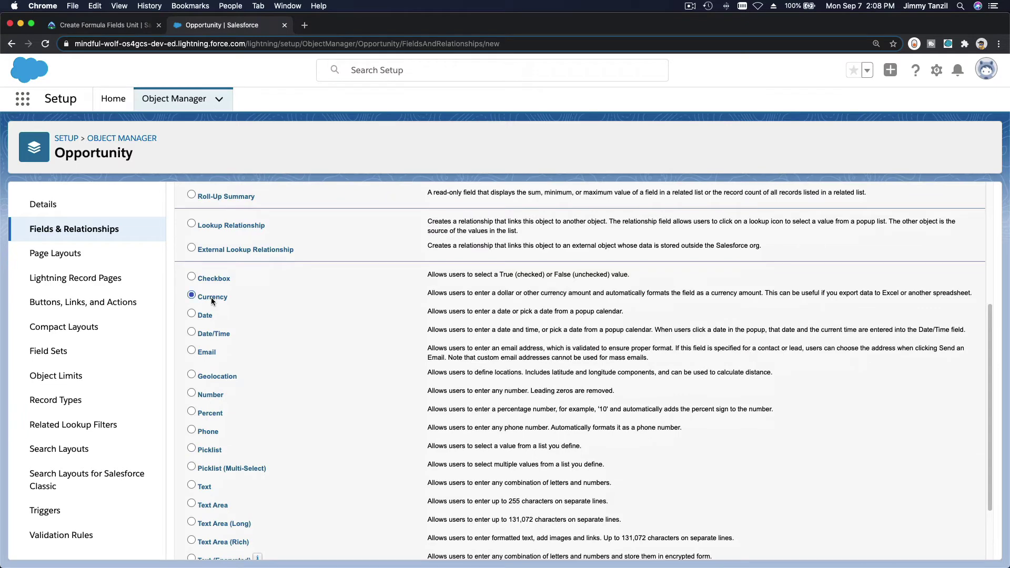
scroll(241, 299, "up", 2)
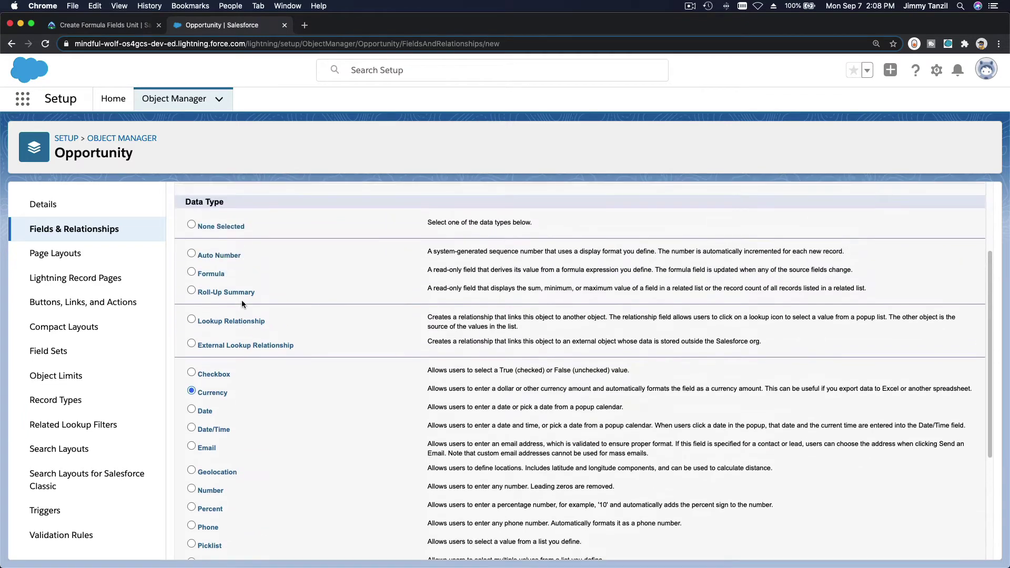
left_click(220, 278)
scroll(304, 276, "up", 2)
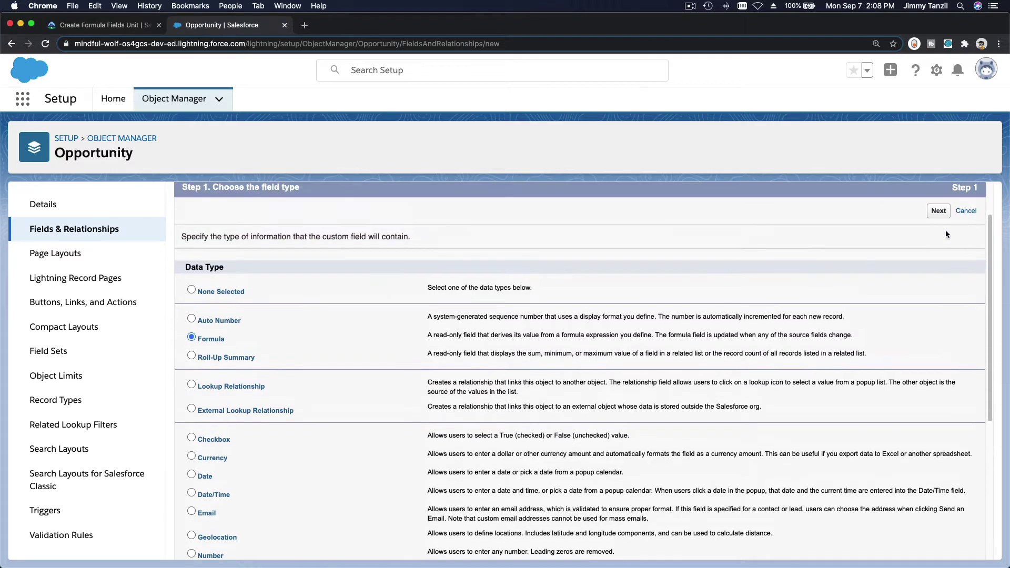
left_click(939, 211)
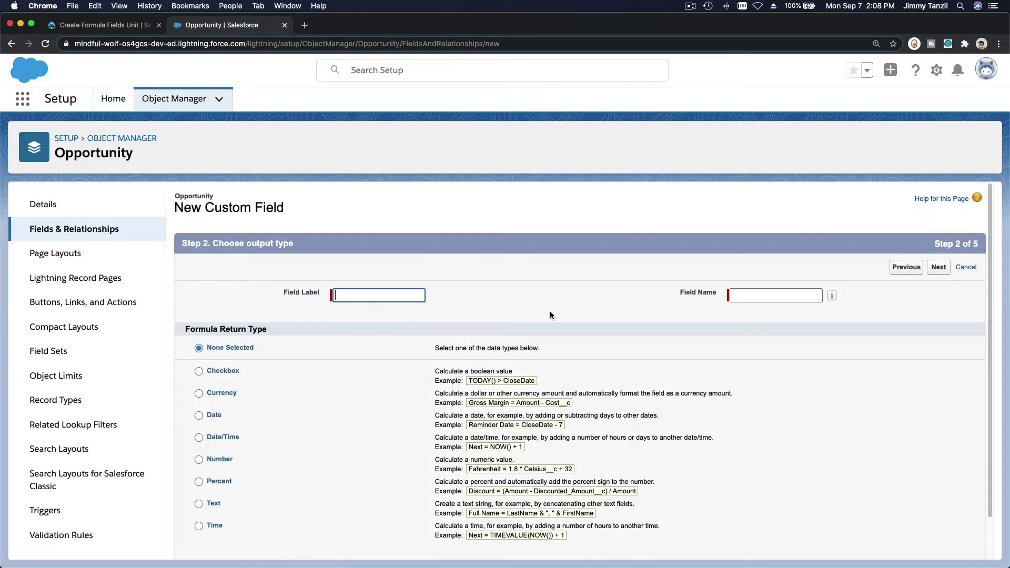
Step: Enter Commission as the field label and choose Currency as the formula return type
type("Commission")
left_click(109, 29)
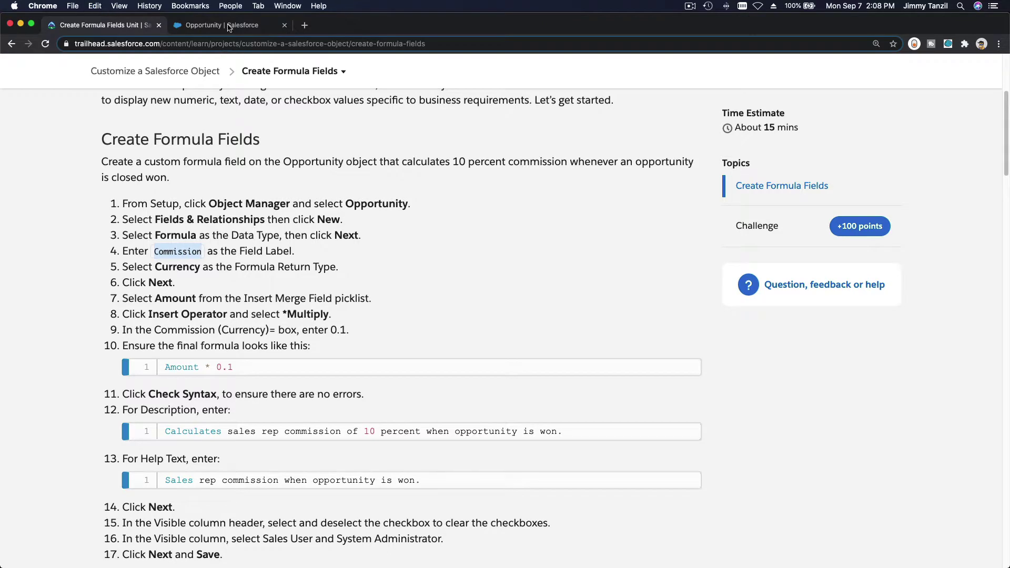
key("ctrl+Tab")
key("Tab")
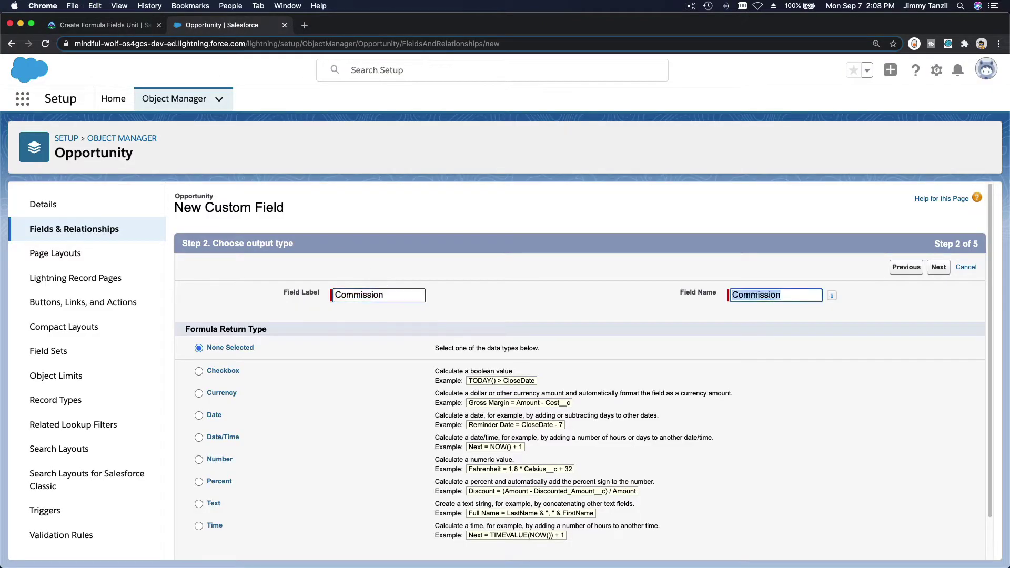
scroll(345, 362, "down", 2)
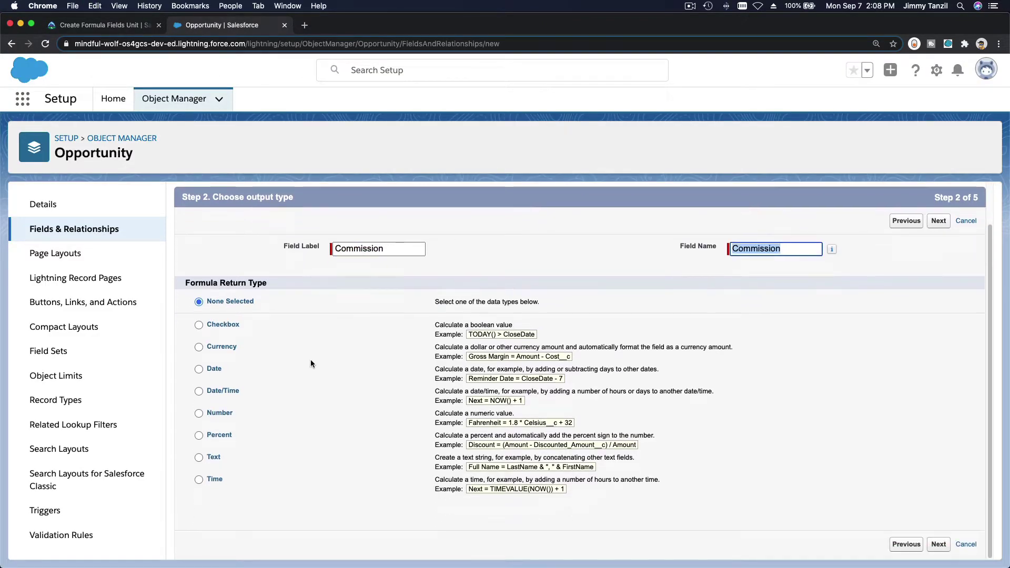
left_click(199, 347)
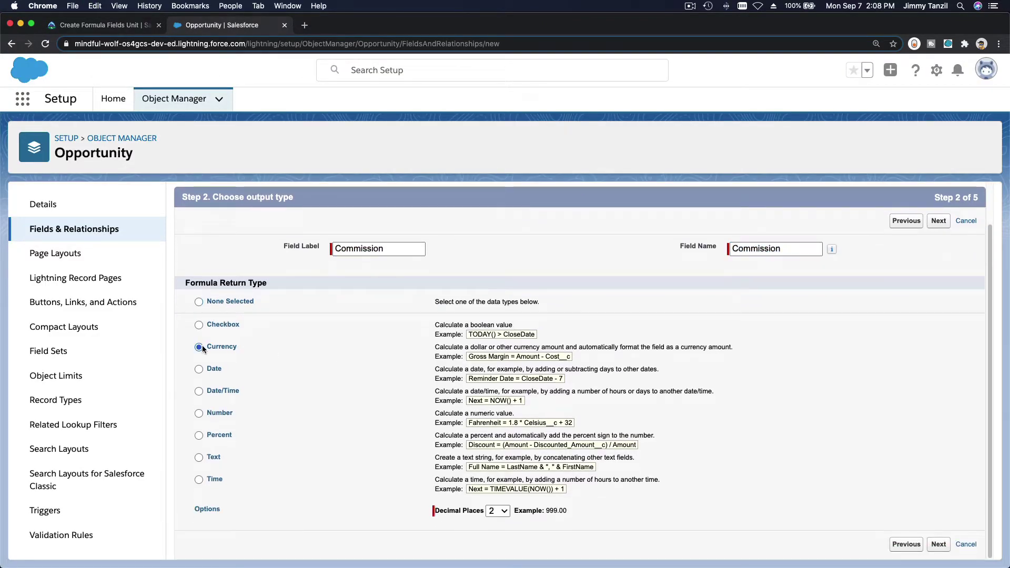
Step: Check the Trailhead instructions for the formula, and advance the new field from the output type to the formula editor
left_click(125, 26)
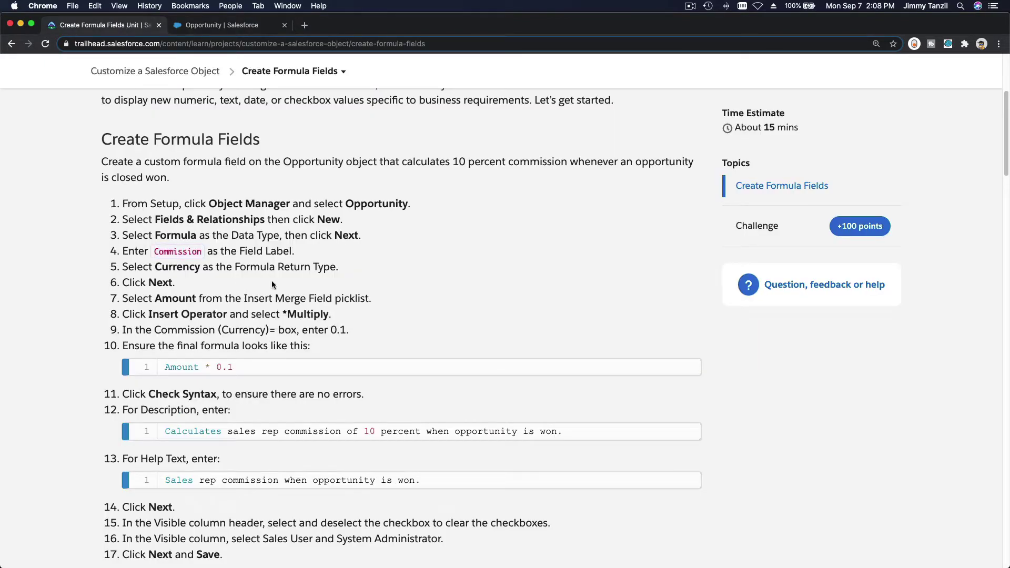
scroll(272, 285, "down", 1)
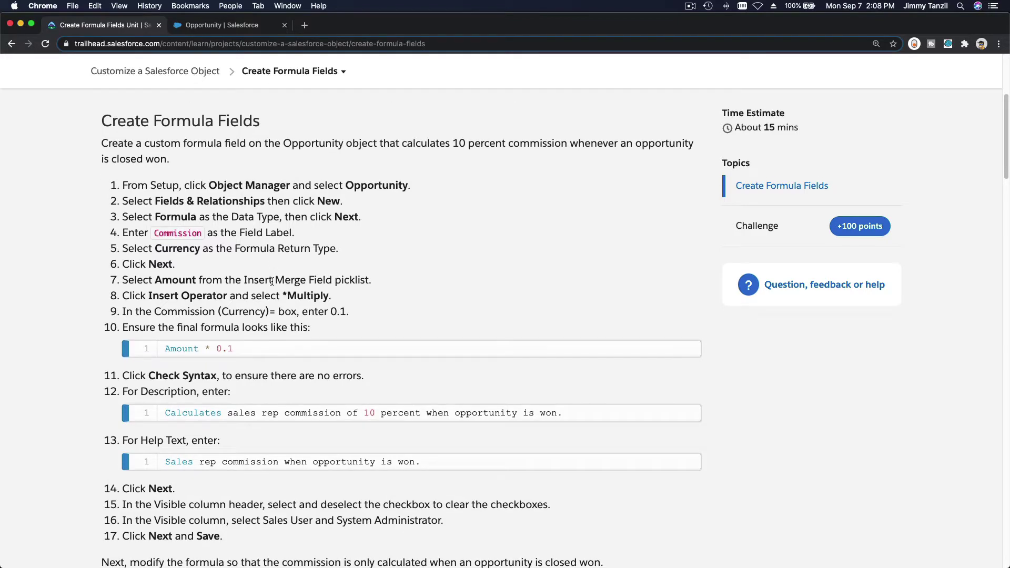
left_click(188, 28)
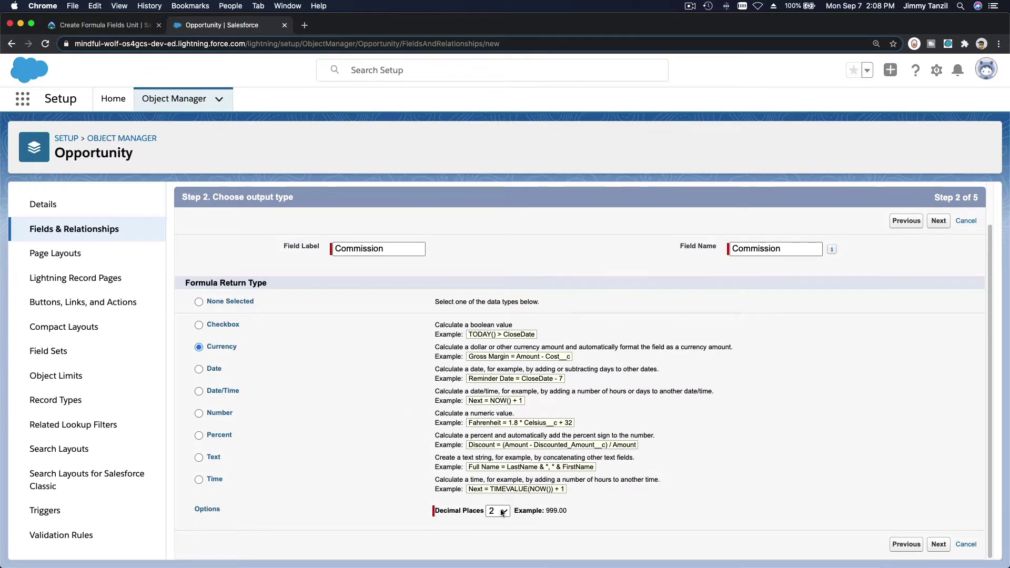
left_click(939, 220)
scroll(383, 248, "down", 3)
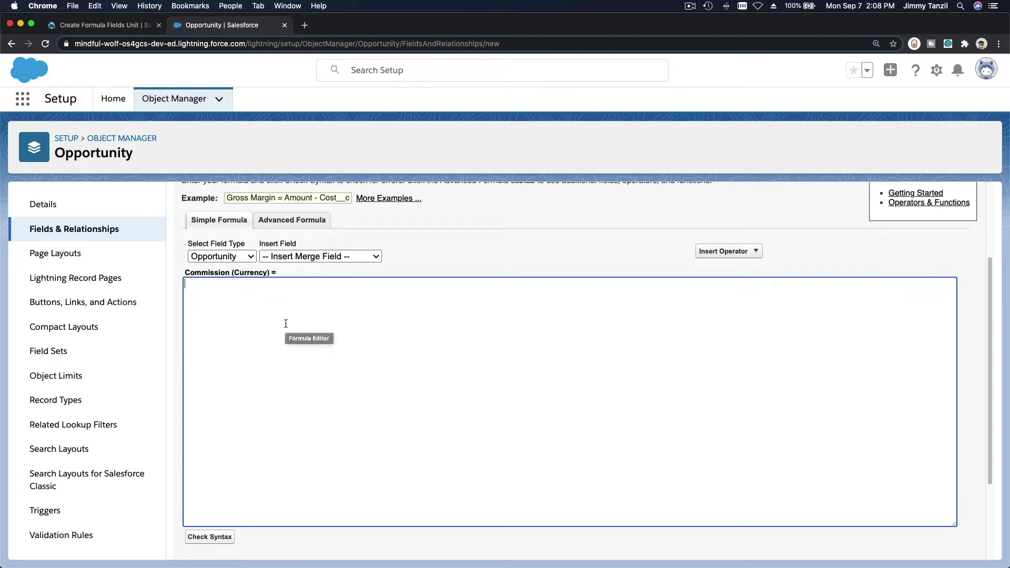
Step: Copy the formula Amount * 0.1 from the Trailhead instructions into the Commission formula editor
left_click(122, 27)
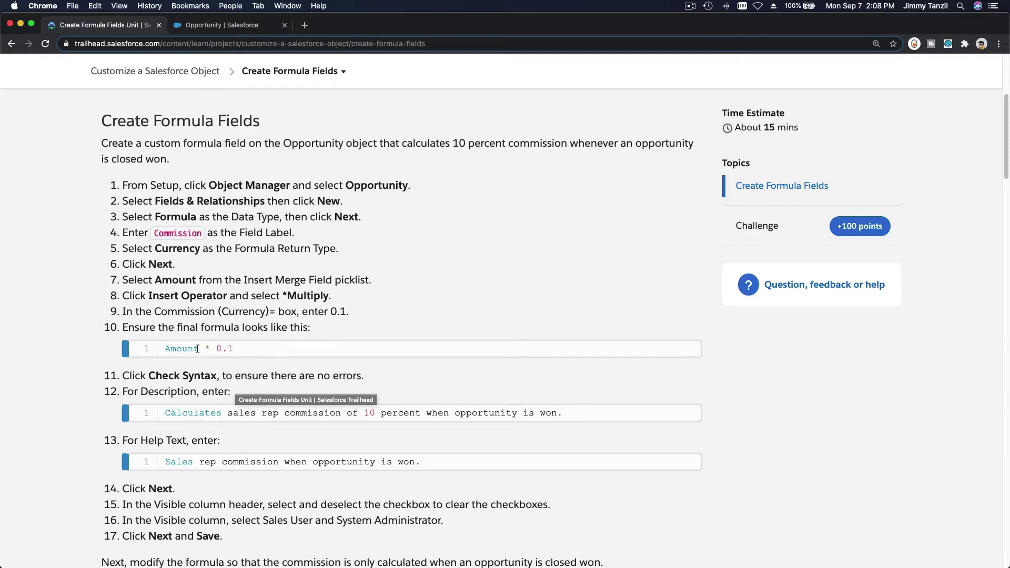
left_click_drag(165, 350, 240, 353)
key("super+c")
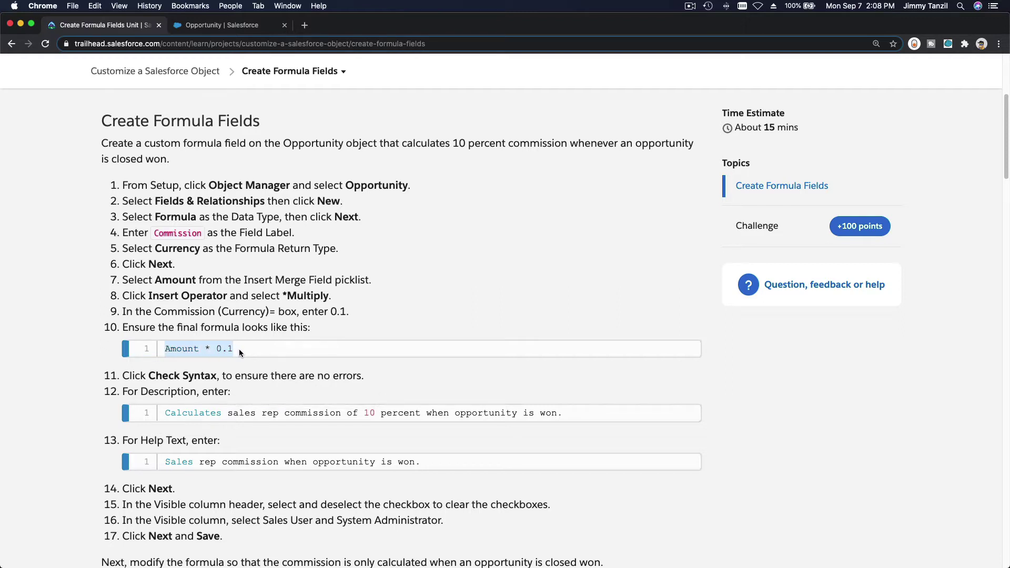
left_click(198, 26)
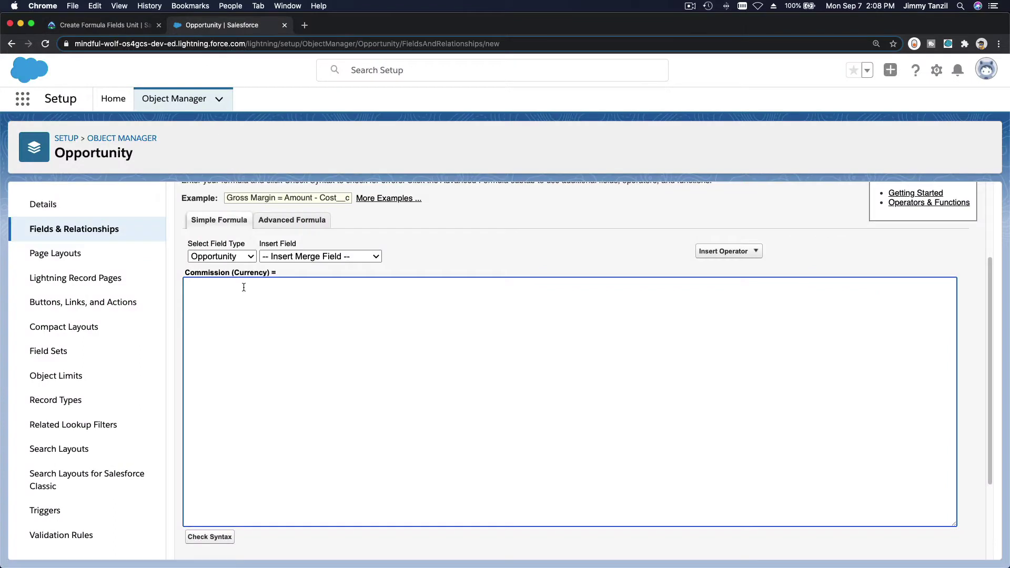
key("super+v")
Step: Look over the mergeable fields in the simple editor and switch the formula to the Advanced Formula editor
left_click(305, 255)
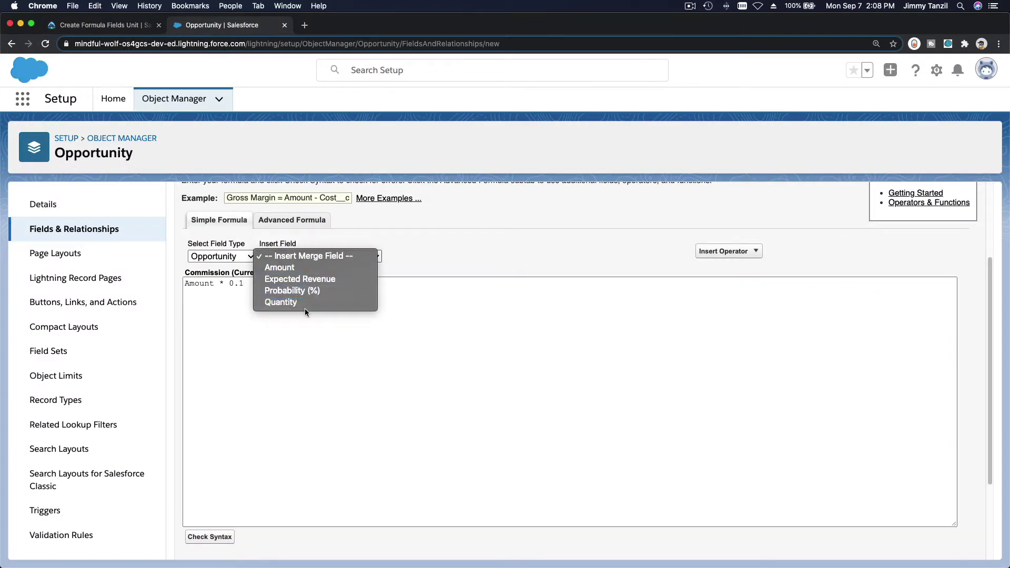
left_click(301, 228)
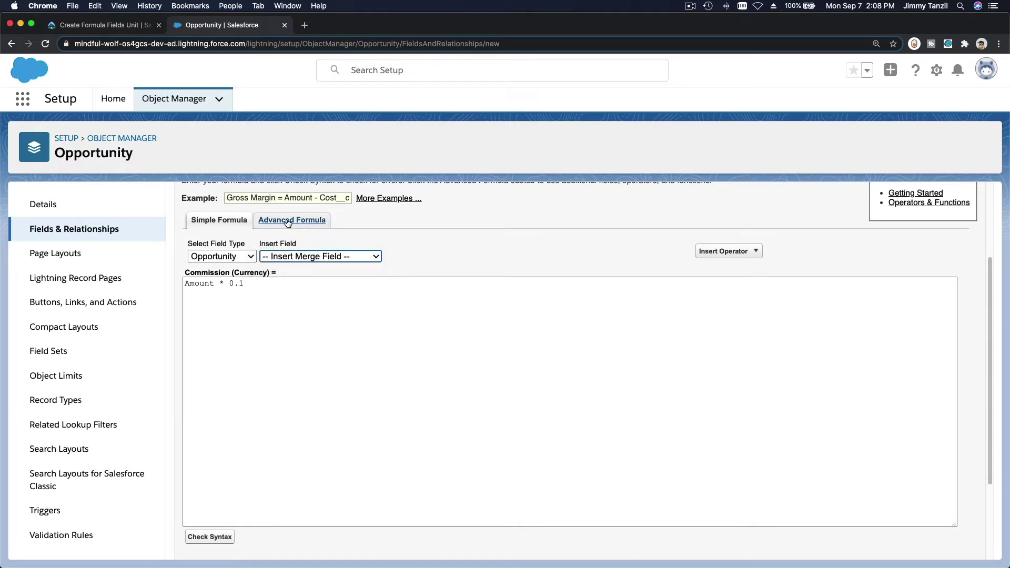
left_click(297, 222)
scroll(297, 376, "down", 3)
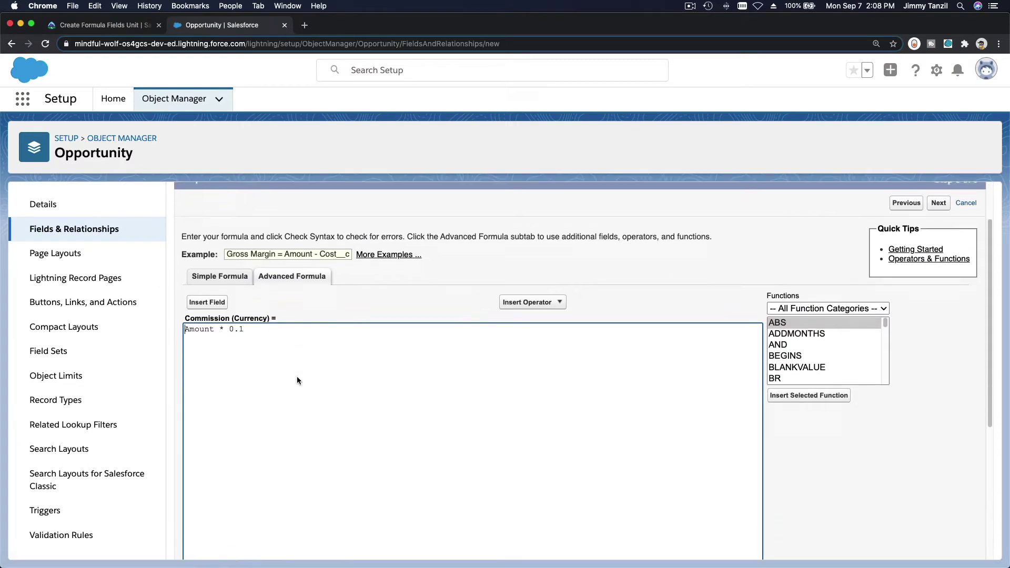
Step: Try inserting the Opportunity's Amount field into the formula, and delete the inserted duplicate
left_click(220, 287)
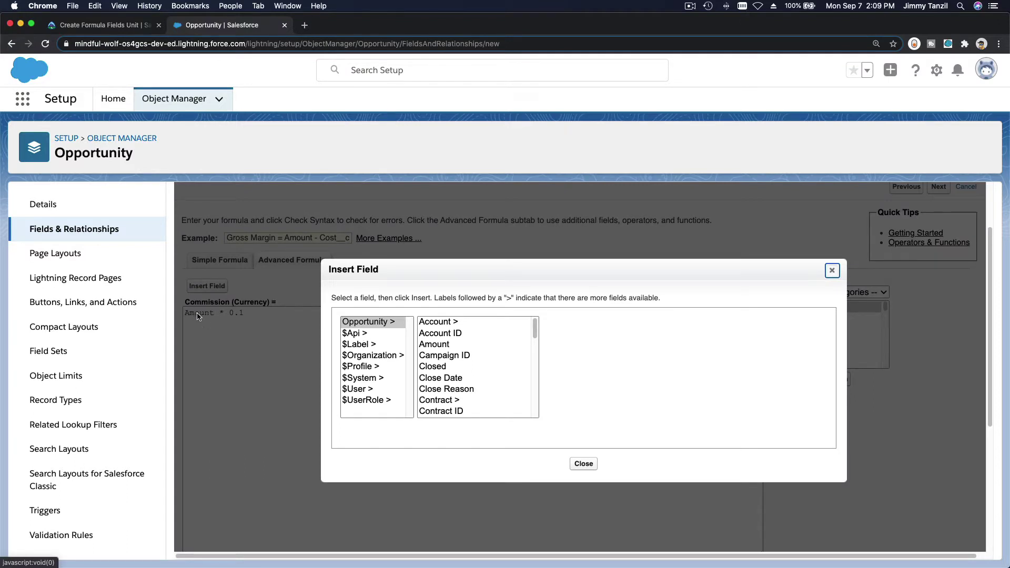
left_click(439, 345)
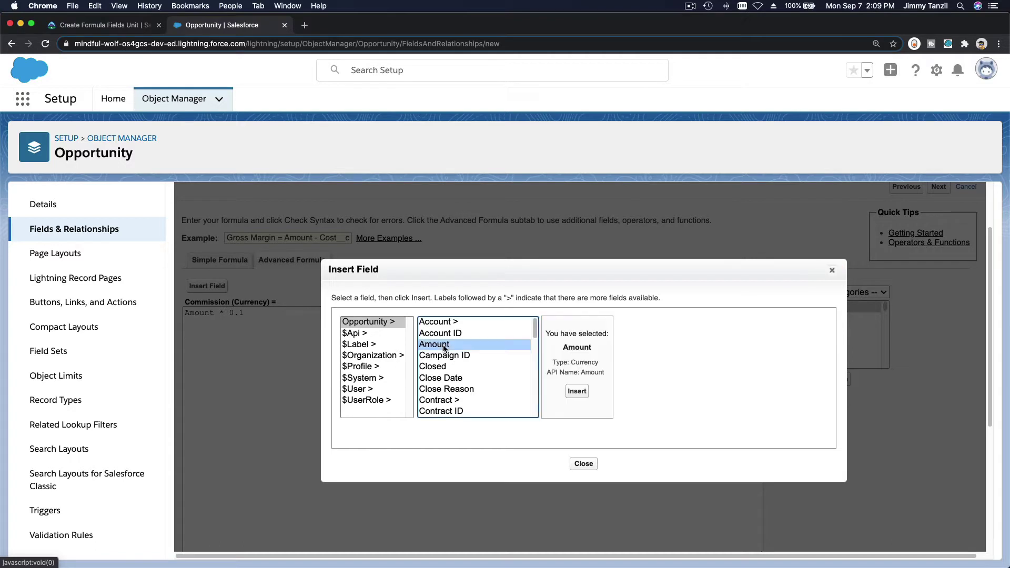
left_click(577, 394)
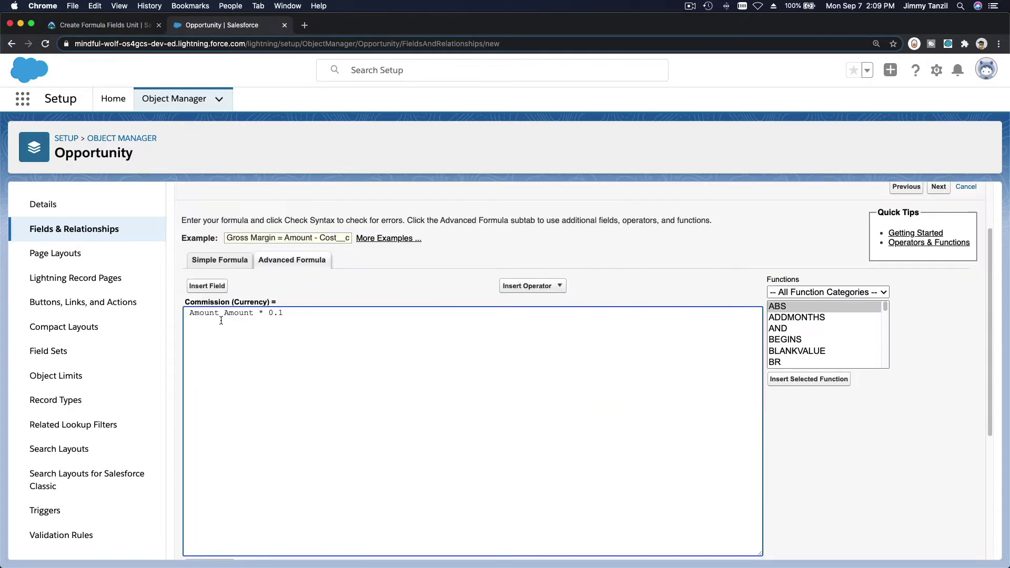
double_click(203, 314)
key("BackSpace")
key("Delete")
left_click(547, 288)
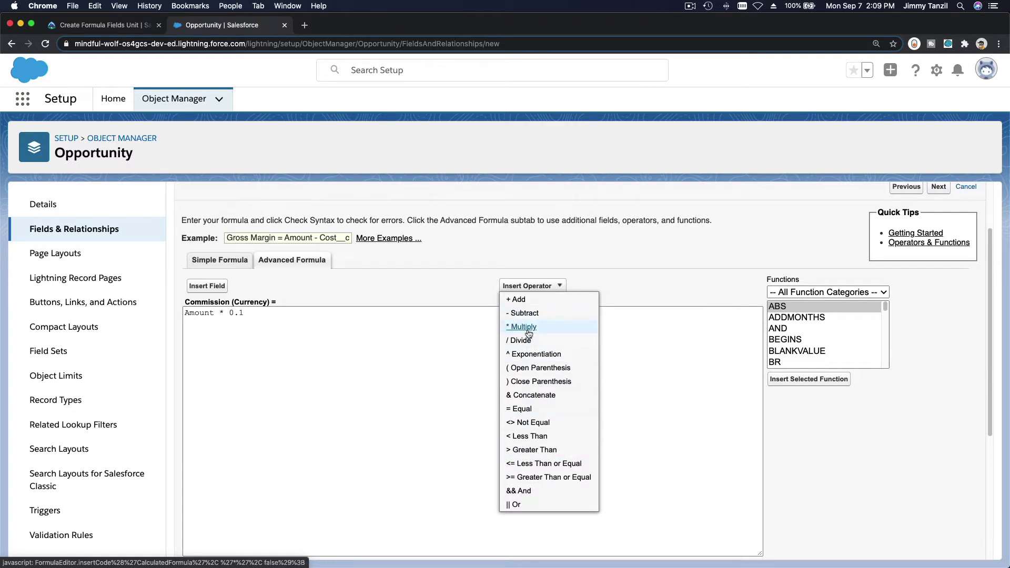
left_click(295, 316)
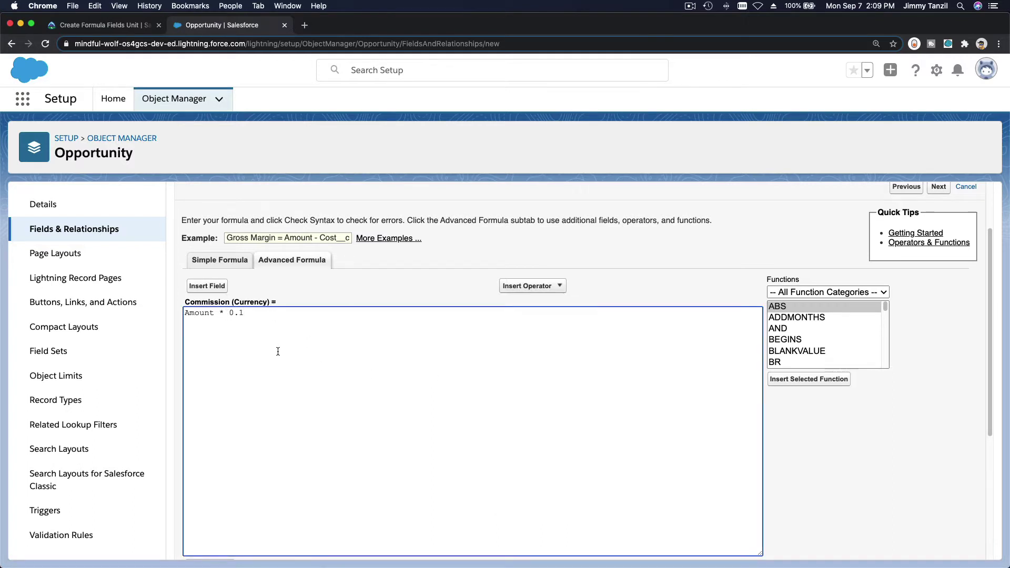
Step: Check the syntax of the Commission formula Amount * 0.1
scroll(290, 326, "down", 2)
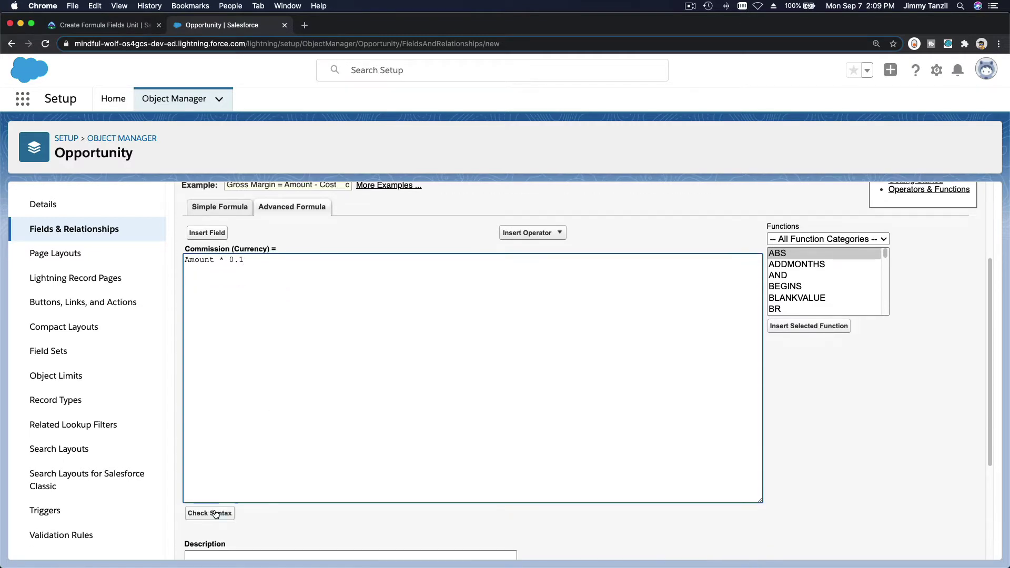
left_click(210, 513)
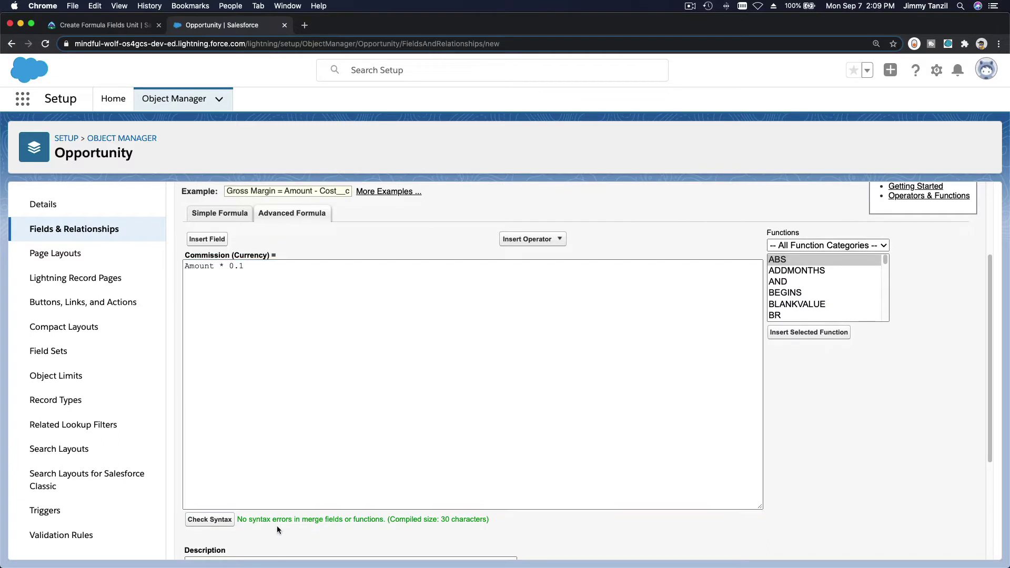
left_click_drag(281, 520, 282, 520)
left_click(304, 421)
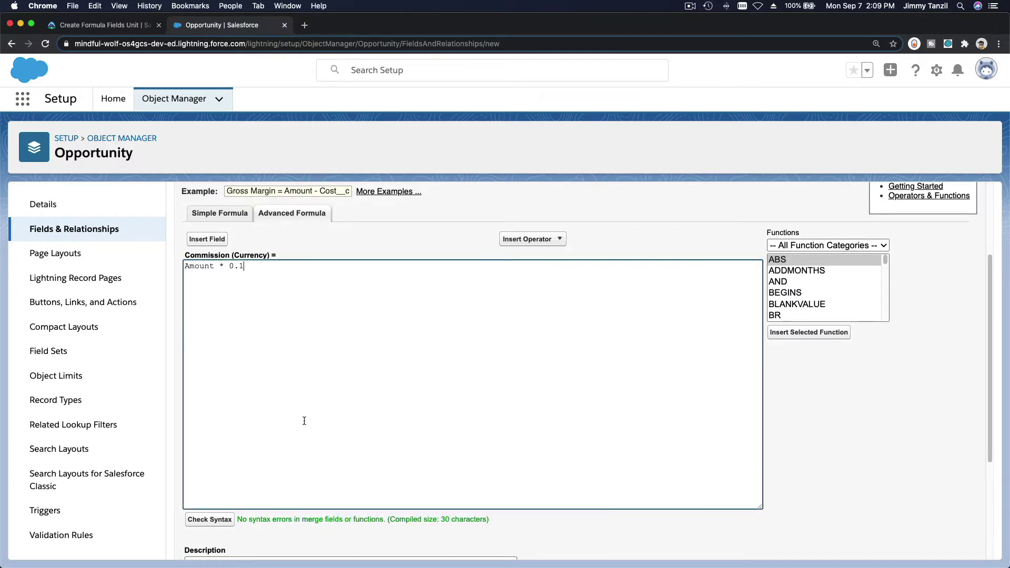
scroll(304, 421, "up", 3)
Step: Copy the description "Calculates sales rep commission of 10 percent when opportunity is won." from Trailhead into the new field's Description
left_click(100, 26)
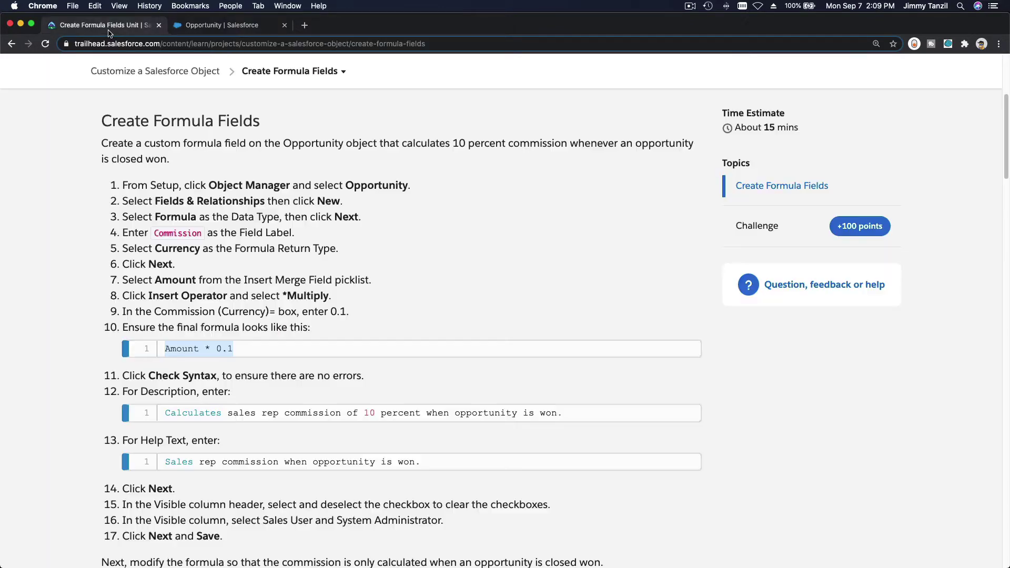
left_click(260, 411)
triple_click(261, 410)
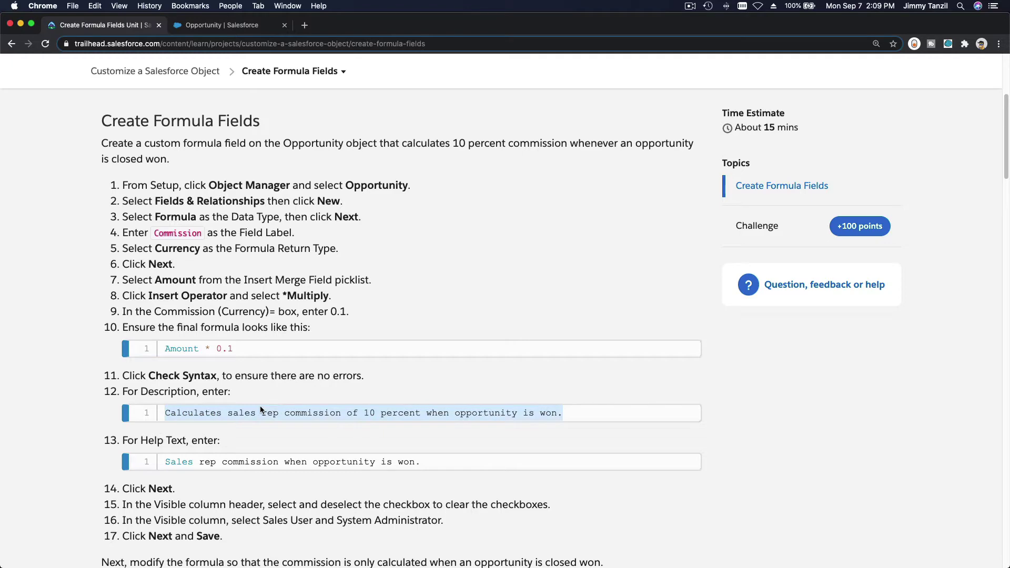
key("super+c")
left_click(221, 25)
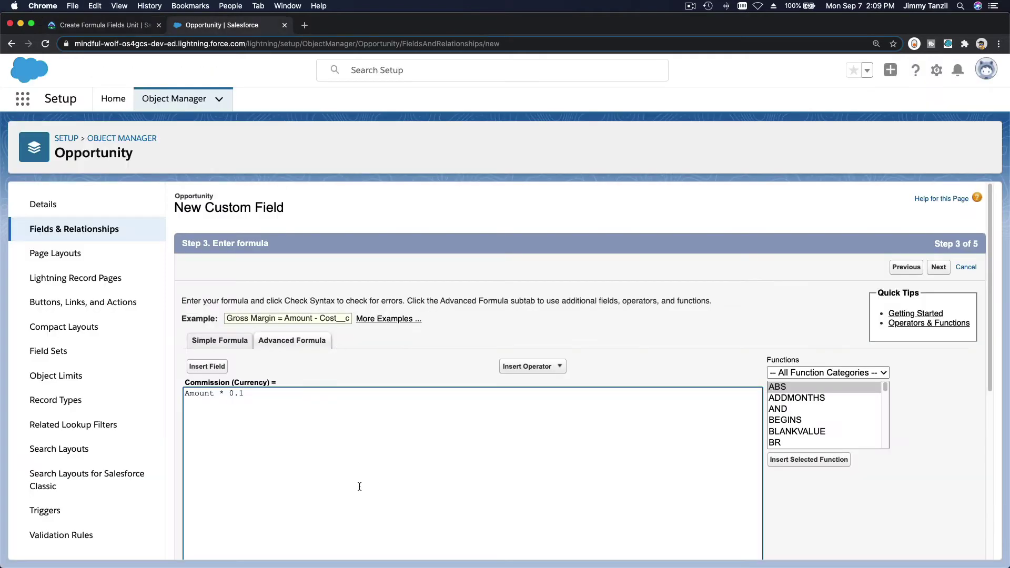
scroll(361, 473, "down", 6)
left_click(360, 400)
key("super+v")
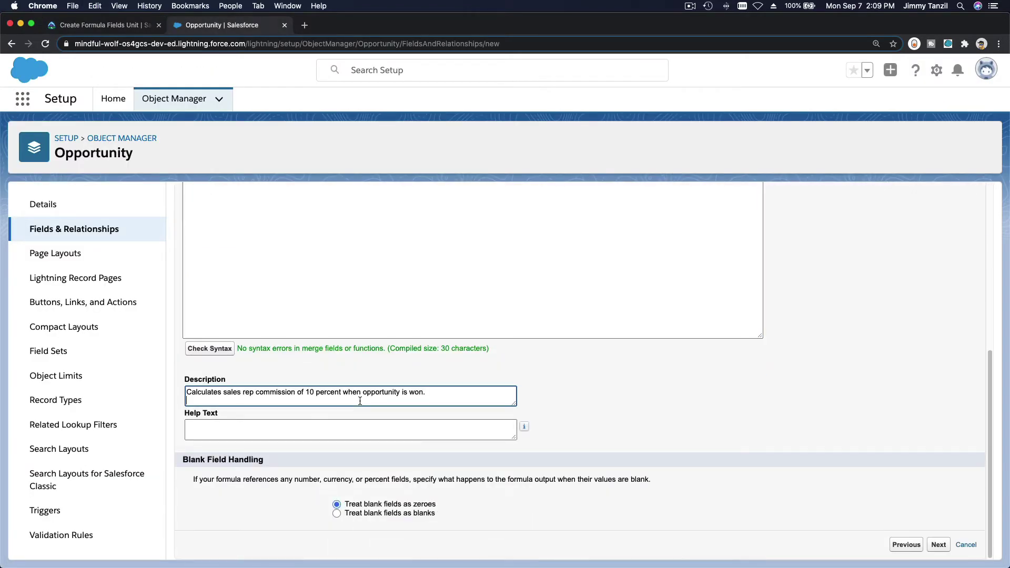
Step: Copy the help text "Sales rep commission when opportunity is won." from Trailhead into Help Text, and continue to field-level security
left_click(113, 25)
left_click(251, 460)
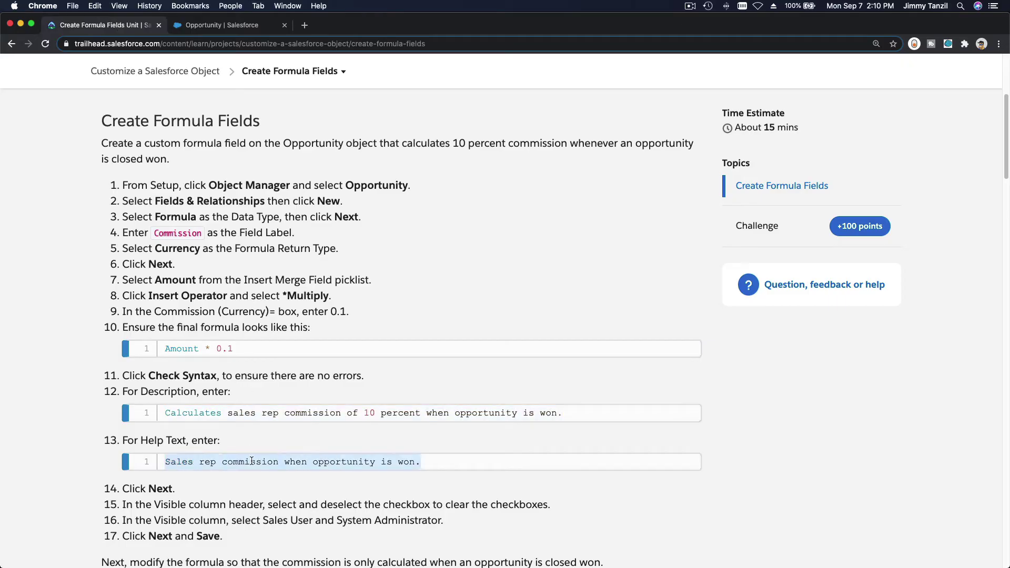
left_click(216, 26)
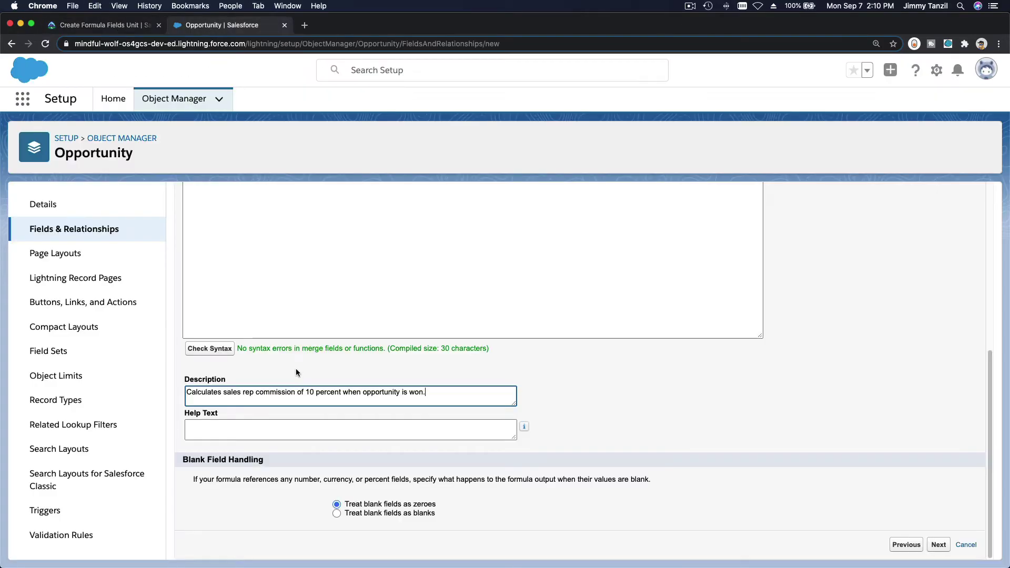
left_click(296, 426)
key("super+v")
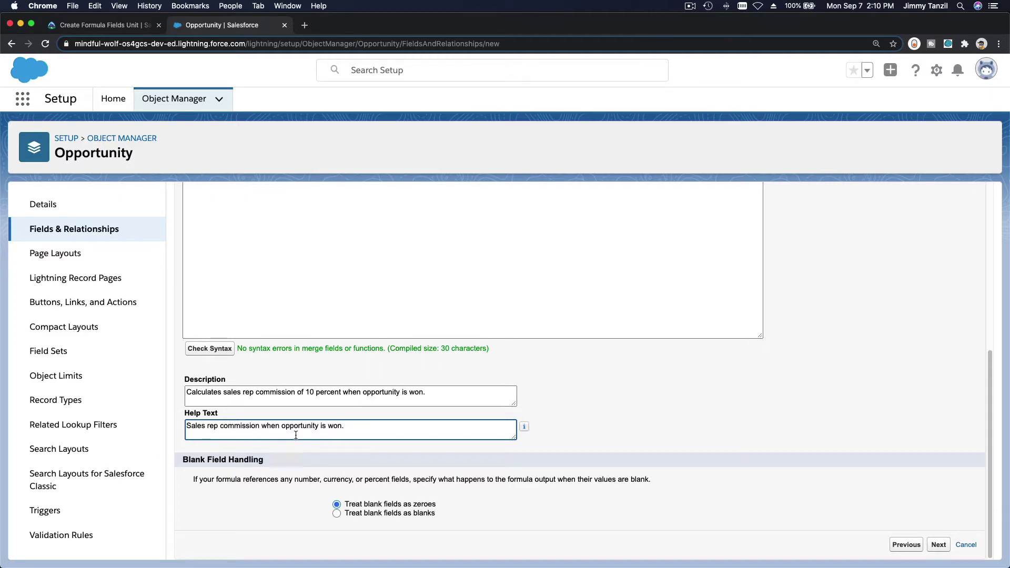
left_click(660, 429)
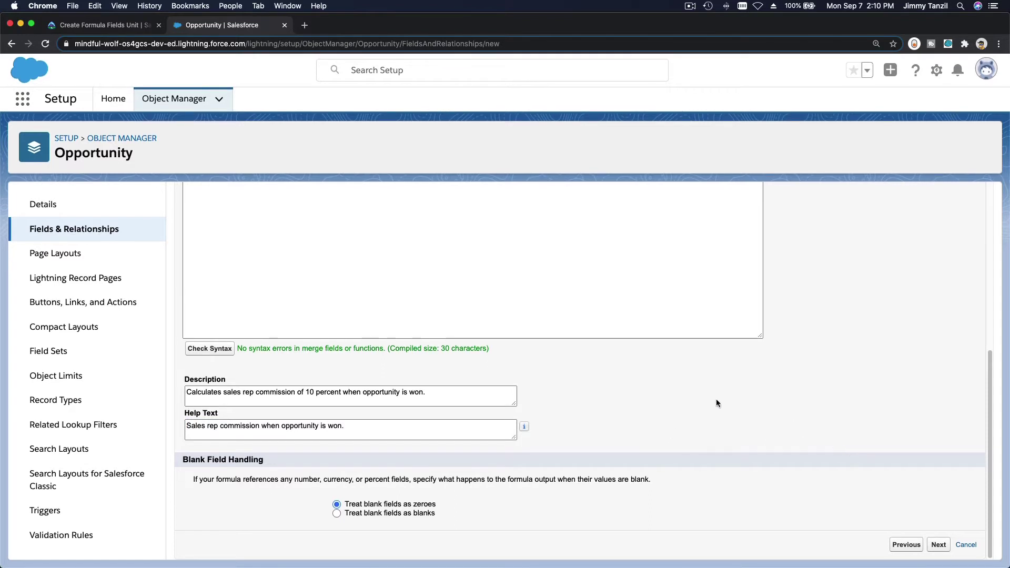
left_click(937, 547)
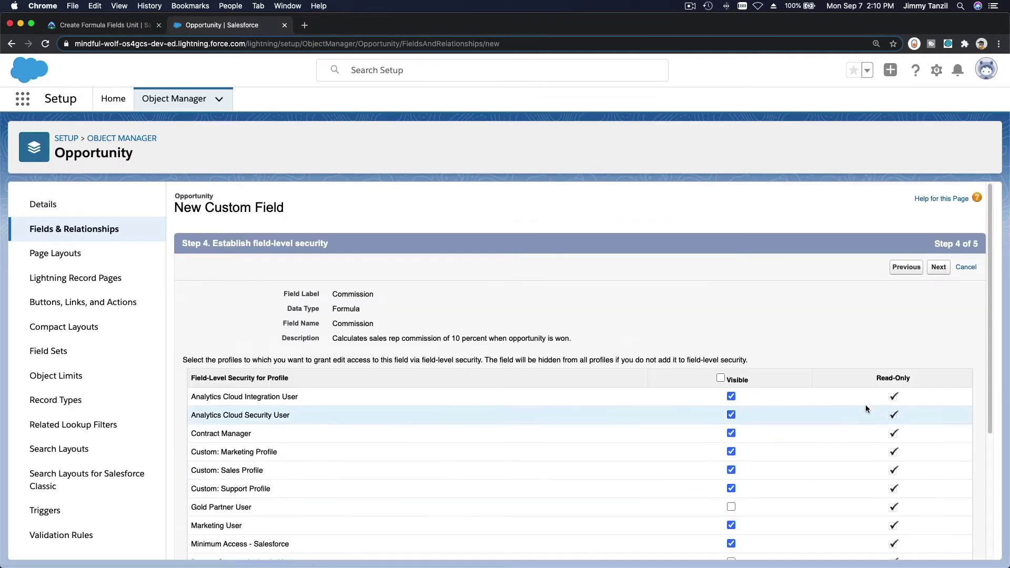
Step: Make the Commission field visible only to the Sales User and System Administrator profiles, following Trailhead, and continue to the page layouts
left_click(721, 379)
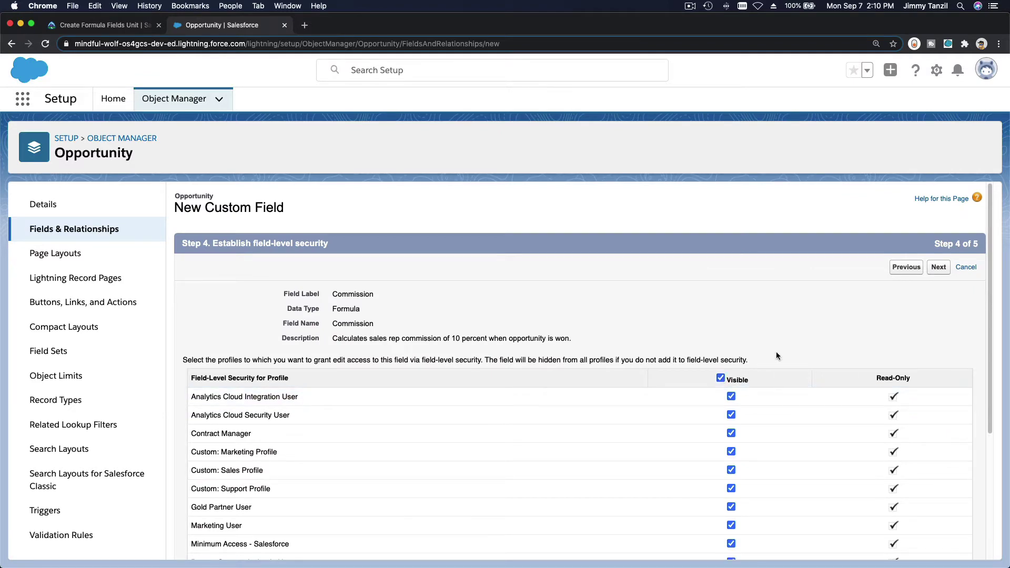
left_click(111, 28)
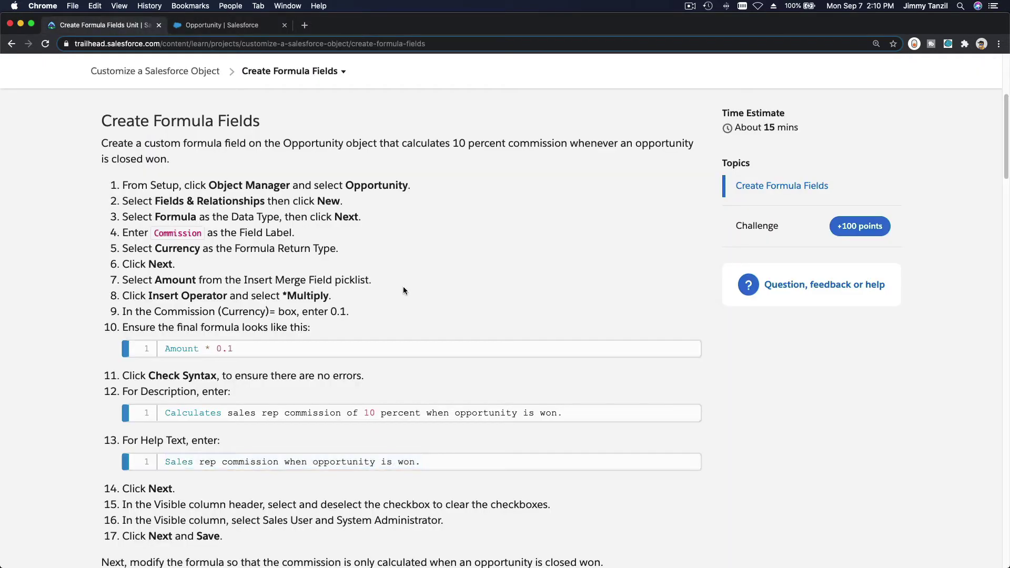
scroll(404, 289, "down", 3)
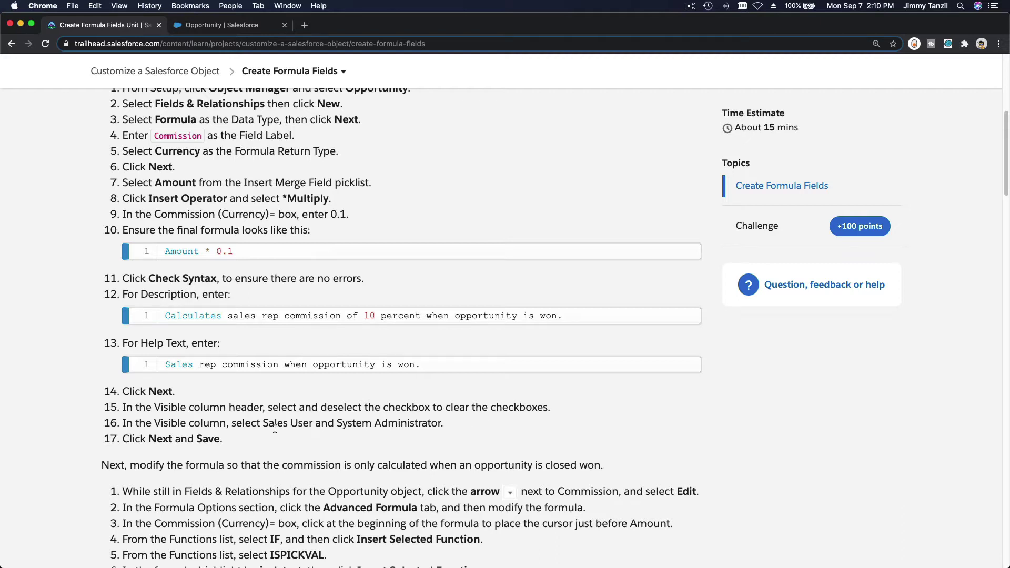
left_click(215, 27)
left_click(720, 377)
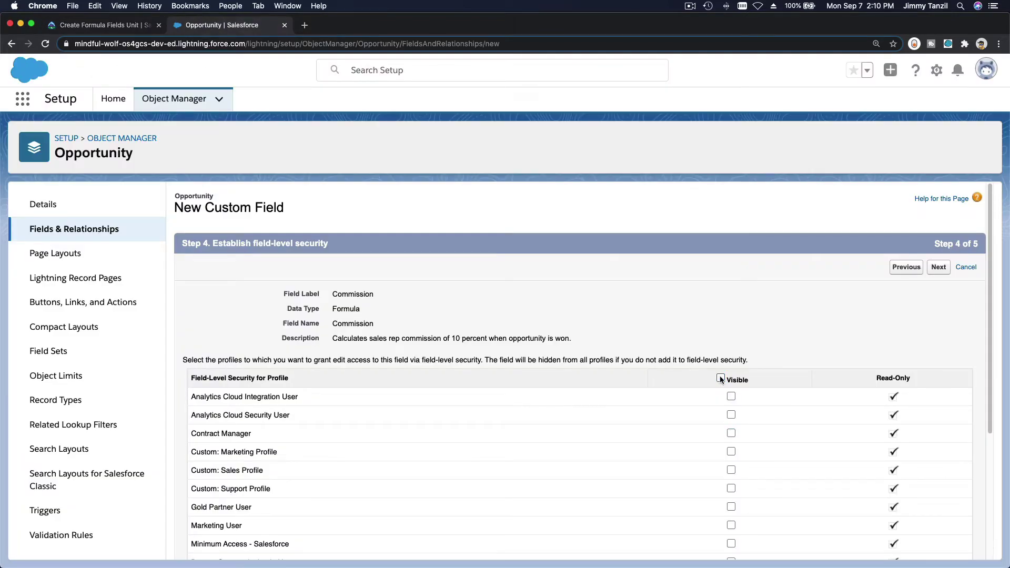
scroll(704, 332, "down", 5)
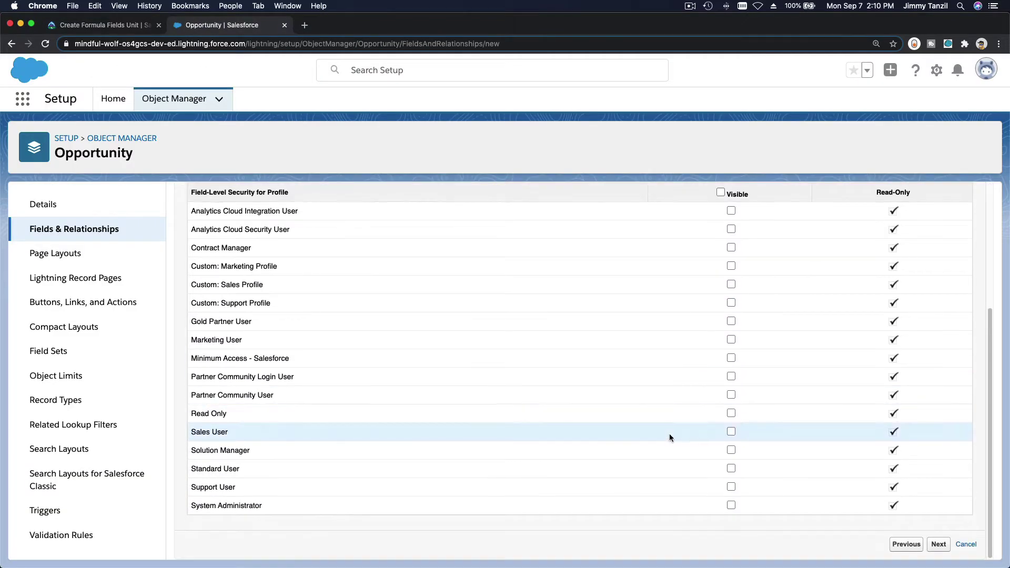
left_click(731, 431)
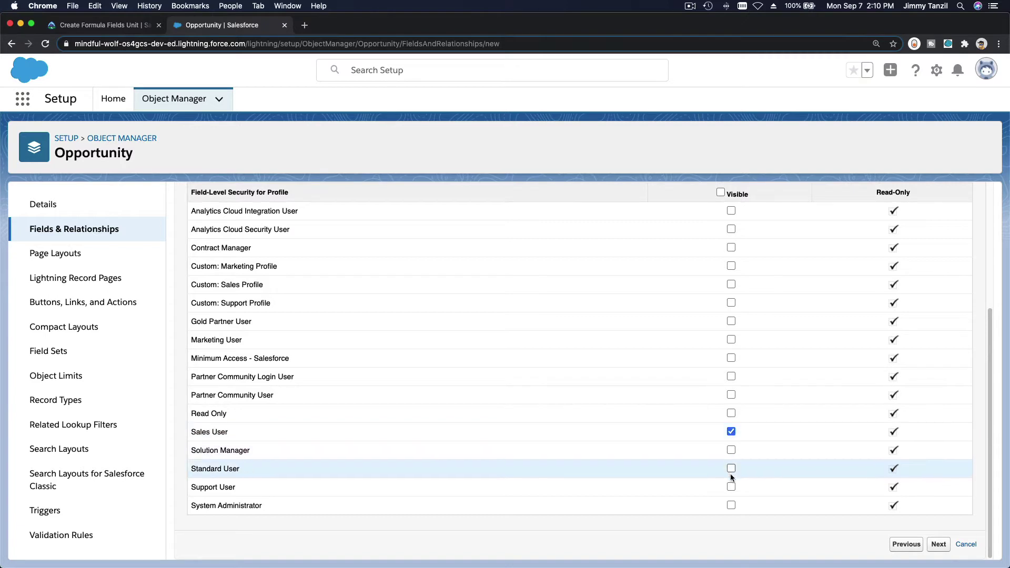
left_click(731, 505)
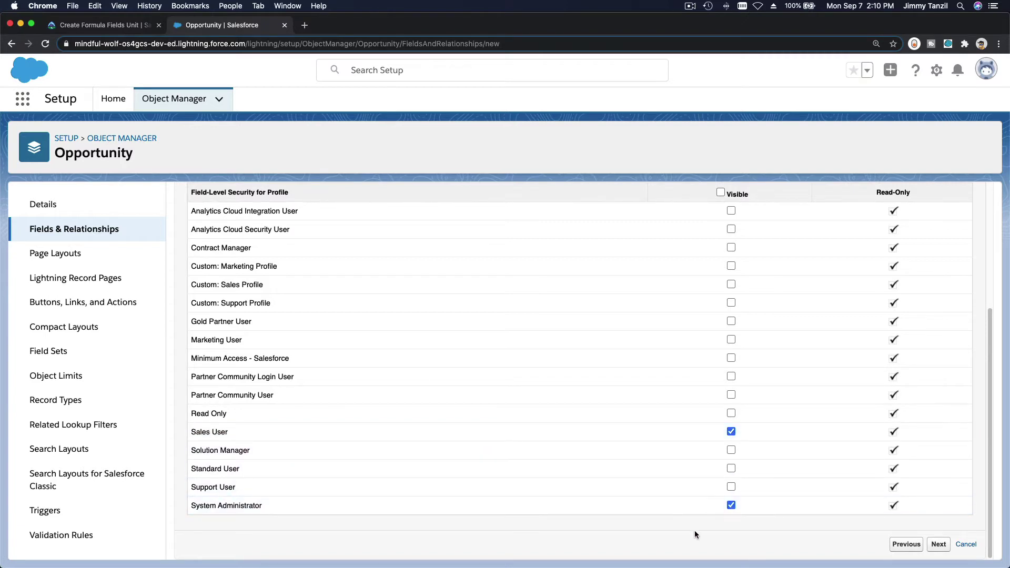
scroll(694, 530, "up", 3)
scroll(682, 315, "down", 3)
left_click(938, 545)
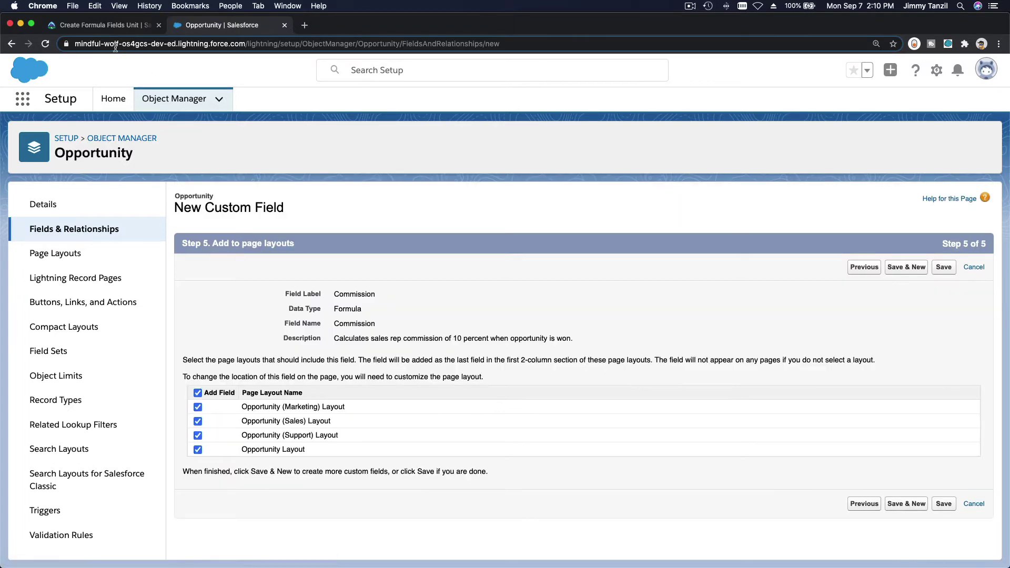
Step: Check the remaining Trailhead instructions and save the Commission field with all four Opportunity page layouts selected
left_click(103, 25)
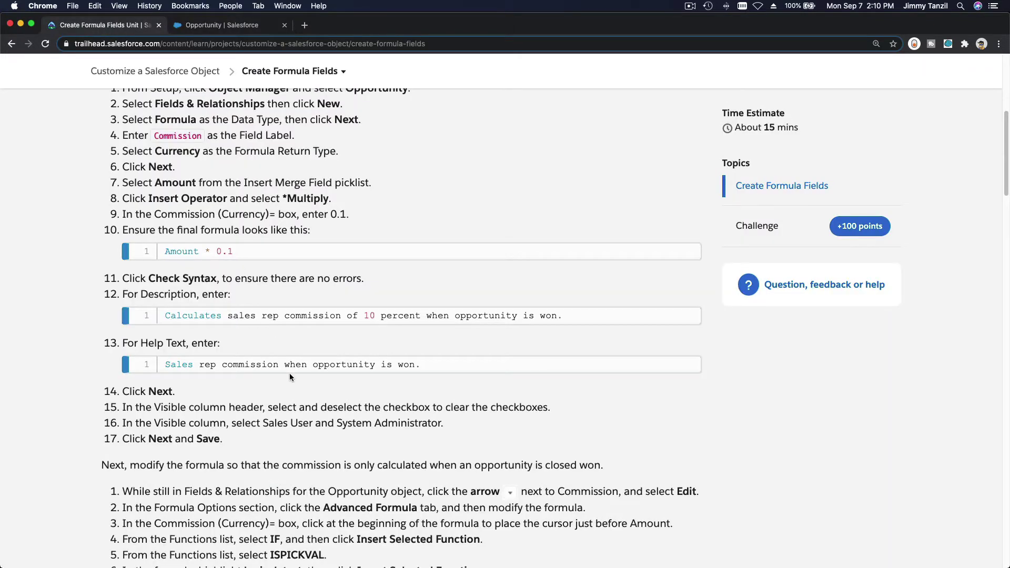
scroll(289, 374, "down", 3)
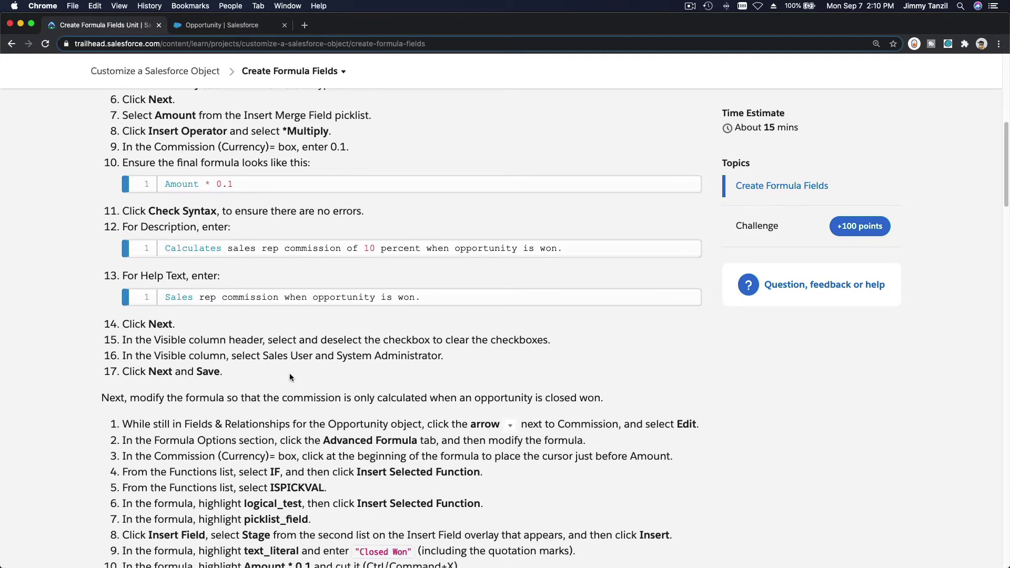
left_click(220, 24)
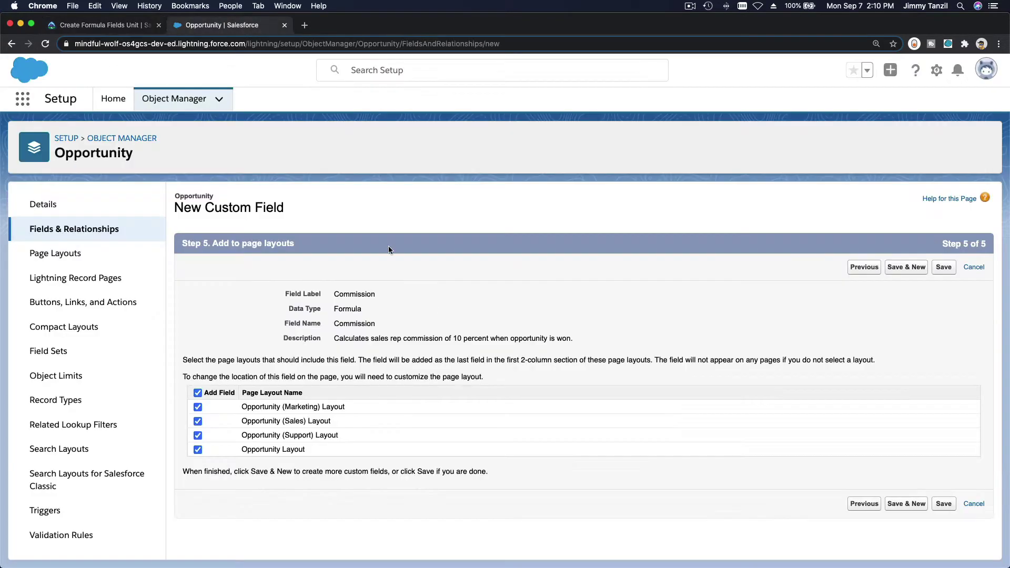
left_click(946, 273)
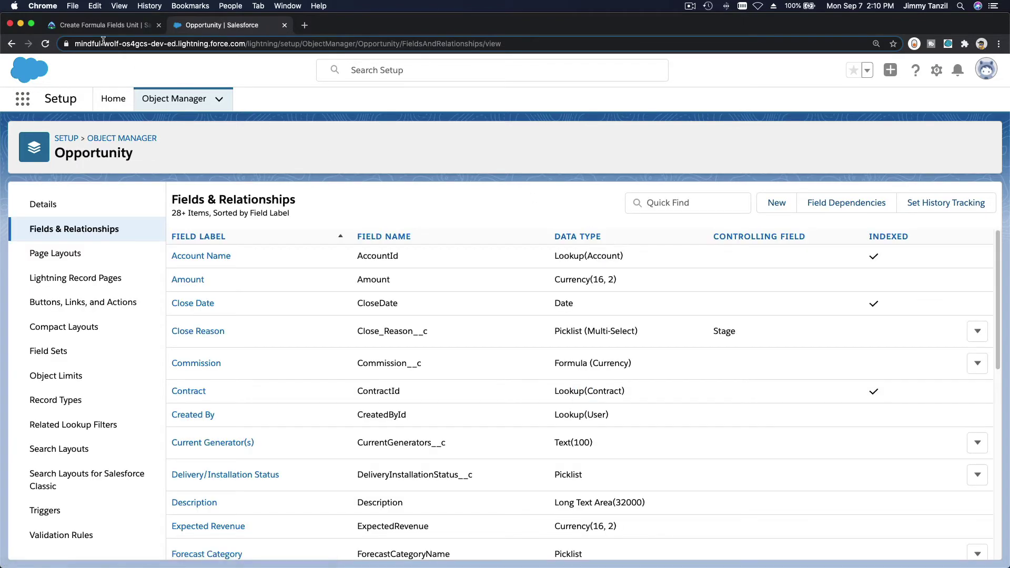
Step: Read Trailhead's formula modification instructions and copy the formula IF( ISPICKVAL( StageName , "Closed Won") , Amount * 0.1, 0)
left_click(96, 26)
scroll(363, 343, "down", 3)
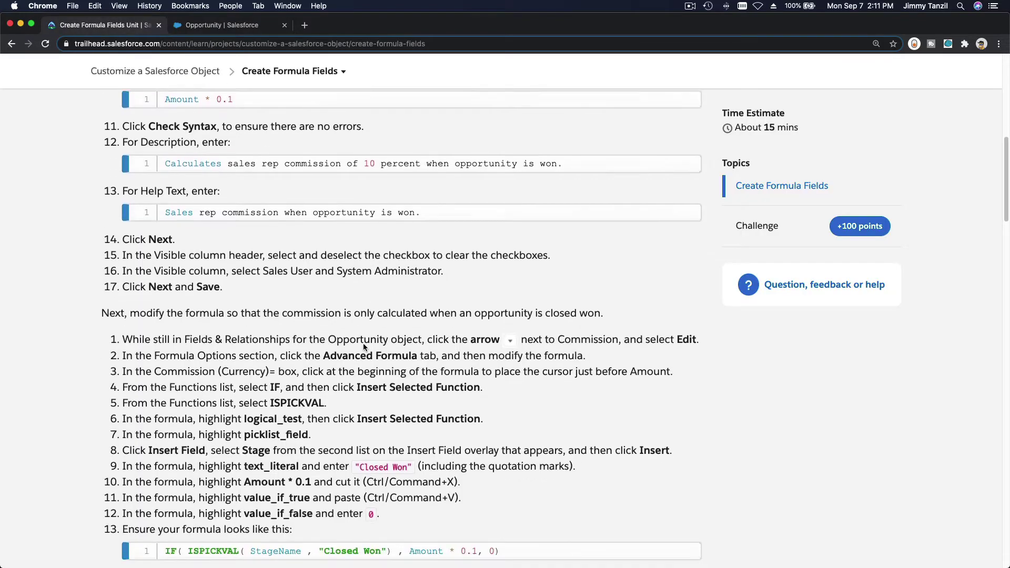
triple_click(209, 305)
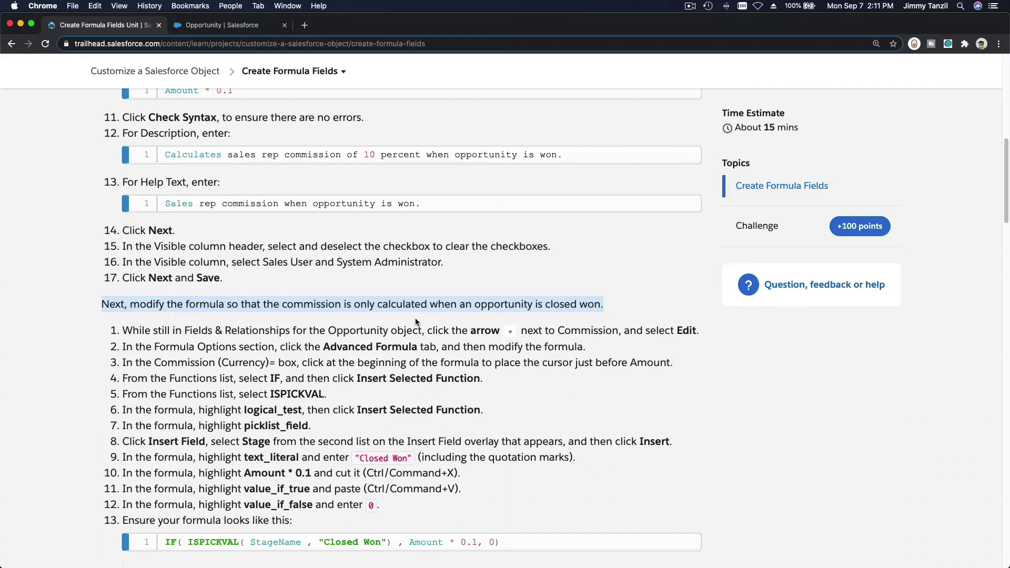
scroll(415, 318, "down", 5)
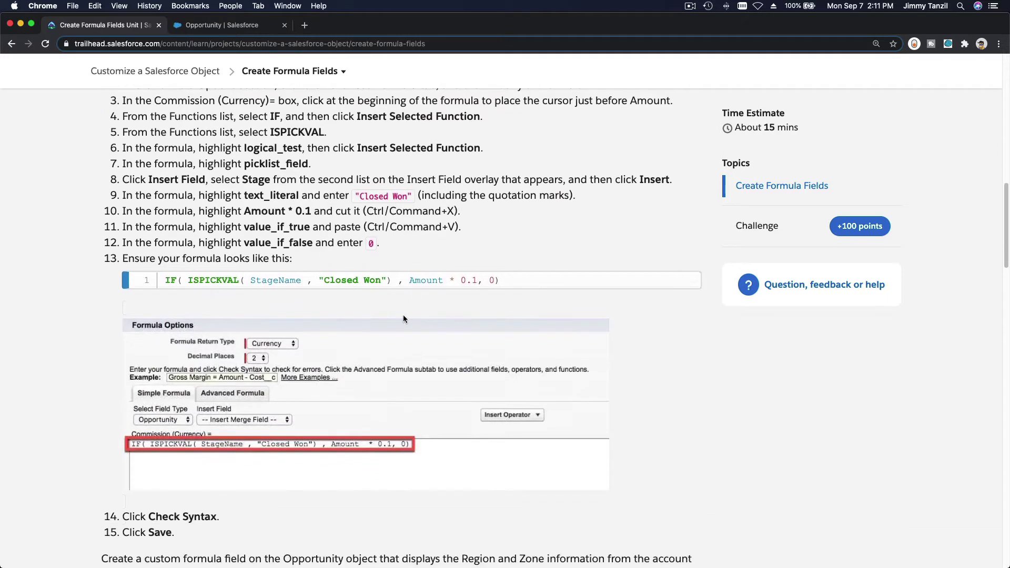
triple_click(240, 277)
key("super+c")
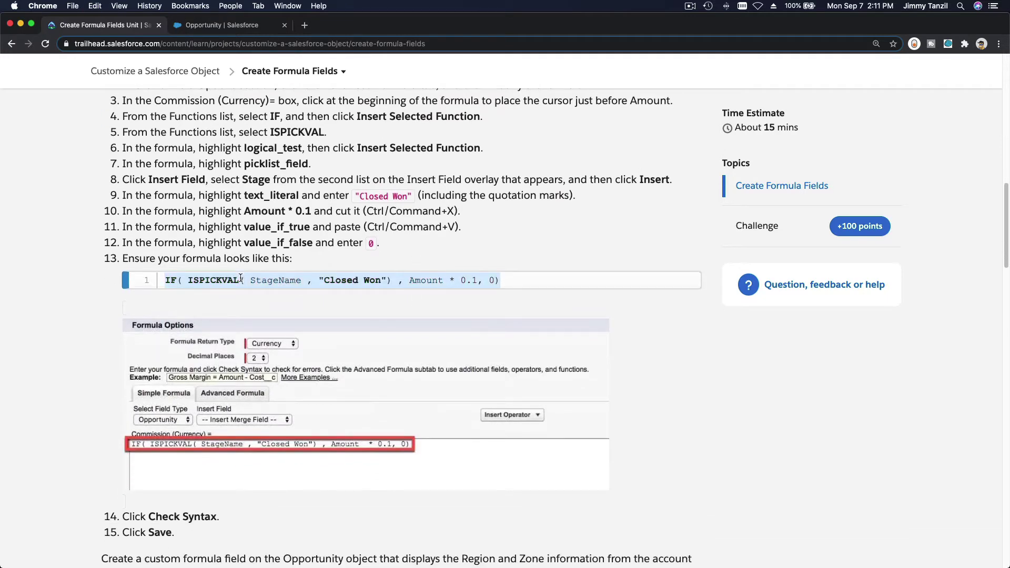
Step: Search the Opportunity fields in Salesforce for "Commis" and open the Commission field's definition for editing
left_click(218, 25)
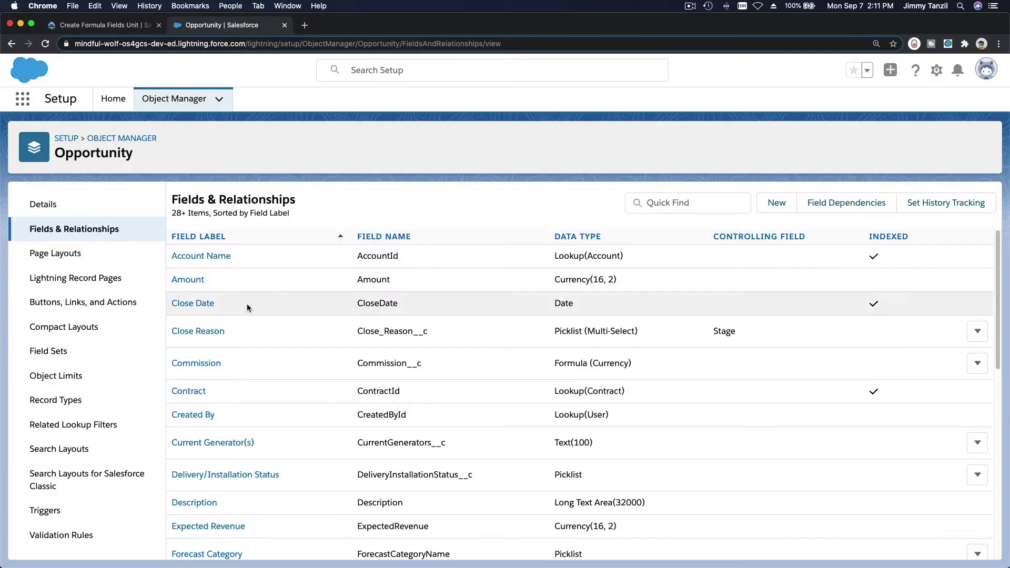
left_click(669, 202)
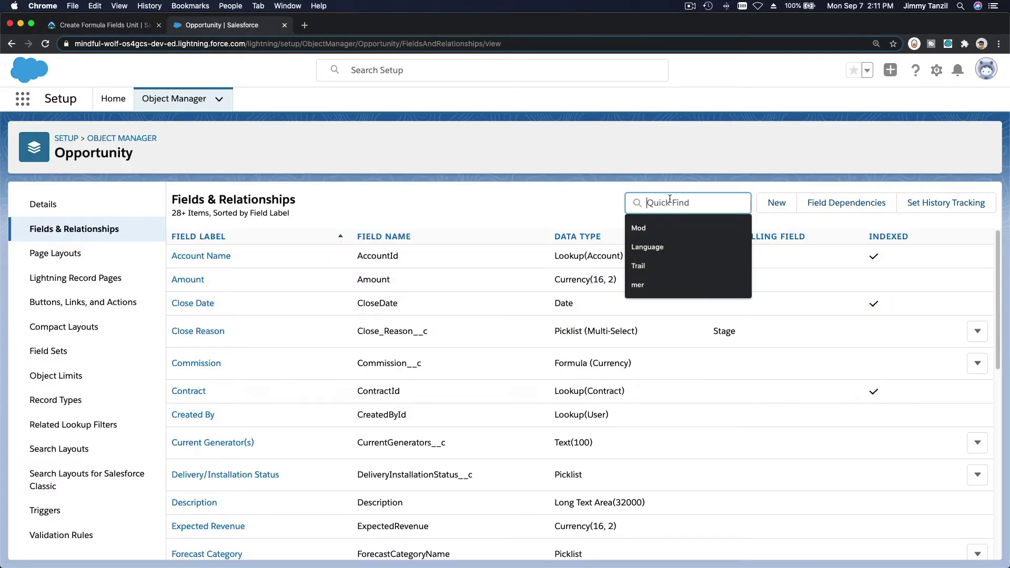
type("Commis")
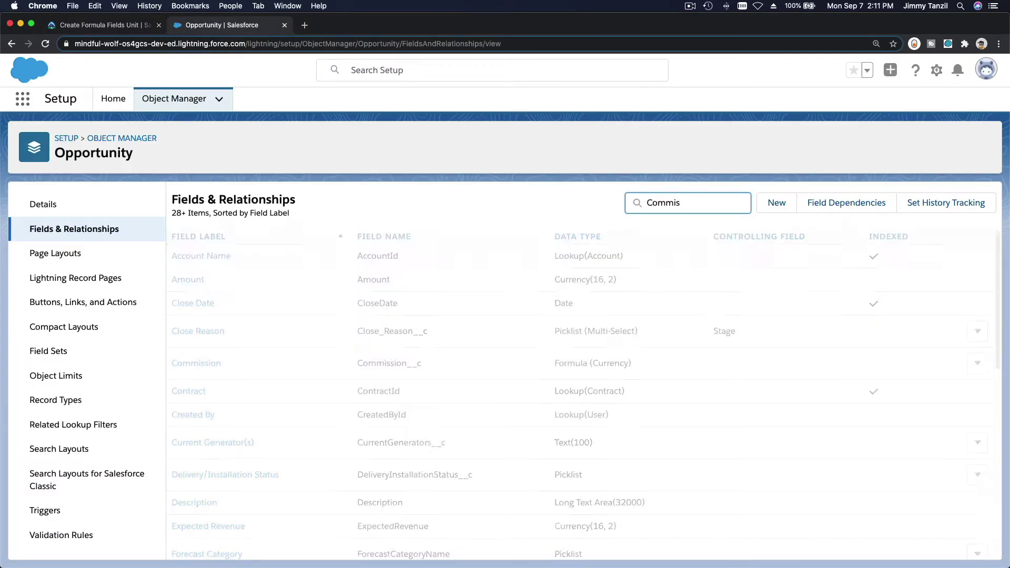
left_click(190, 262)
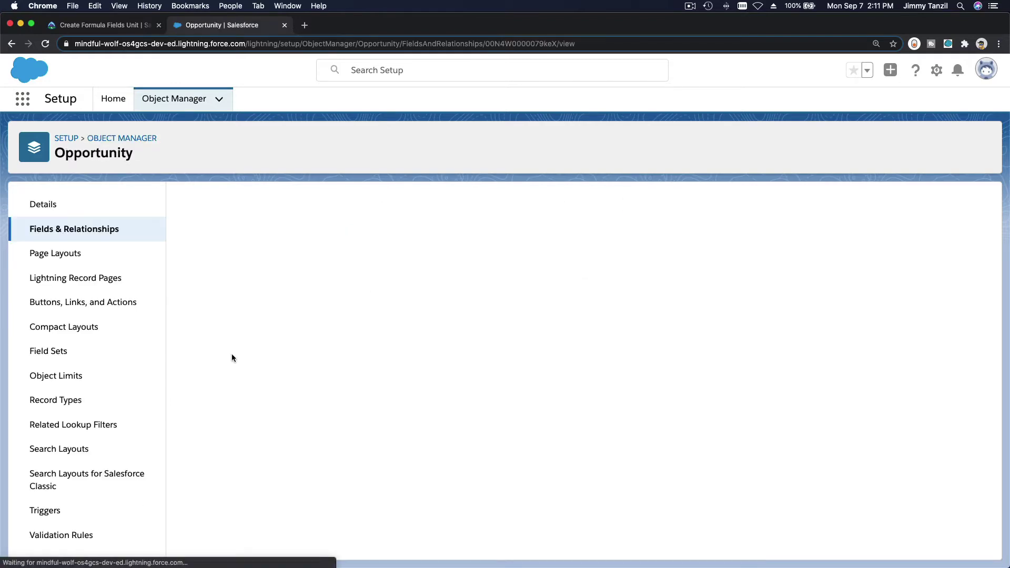
left_click(439, 261)
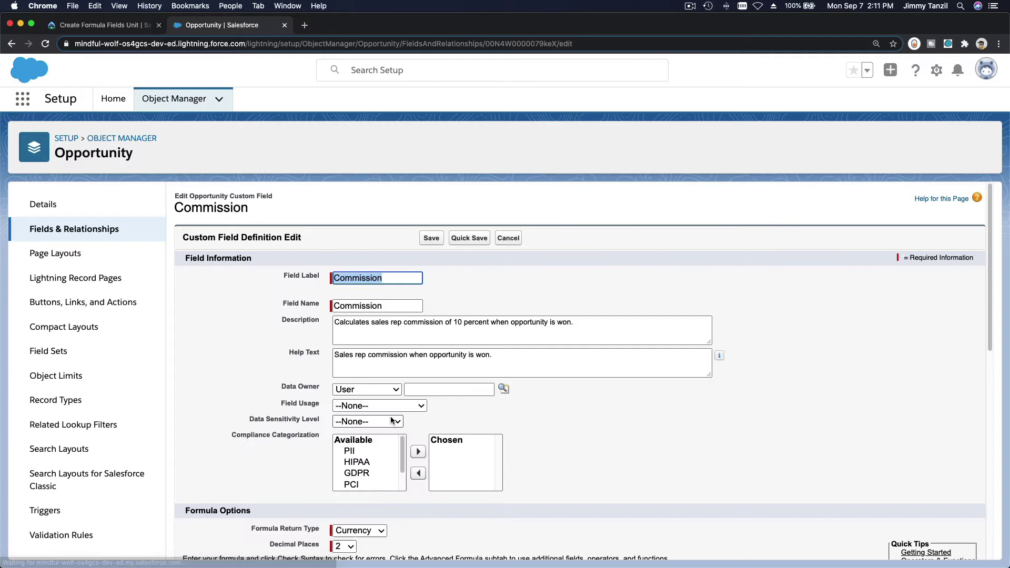
left_click(595, 418)
scroll(595, 419, "down", 5)
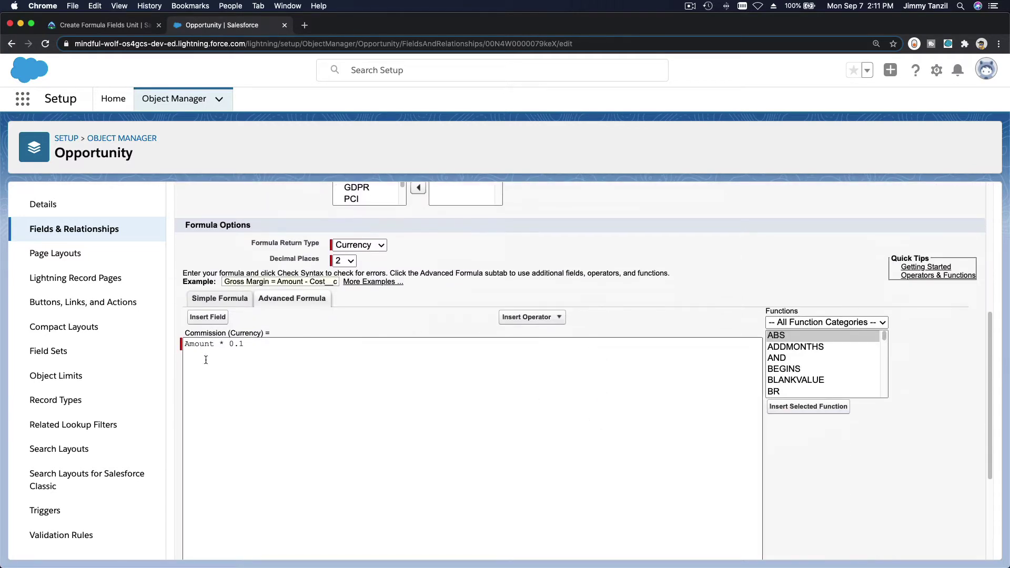
Step: Replace the Commission formula with the copied IF( ISPICKVAL( StageName , "Closed Won") , Amount * 0.1, 0) and review its ISPICKVAL condition
triple_click(258, 344)
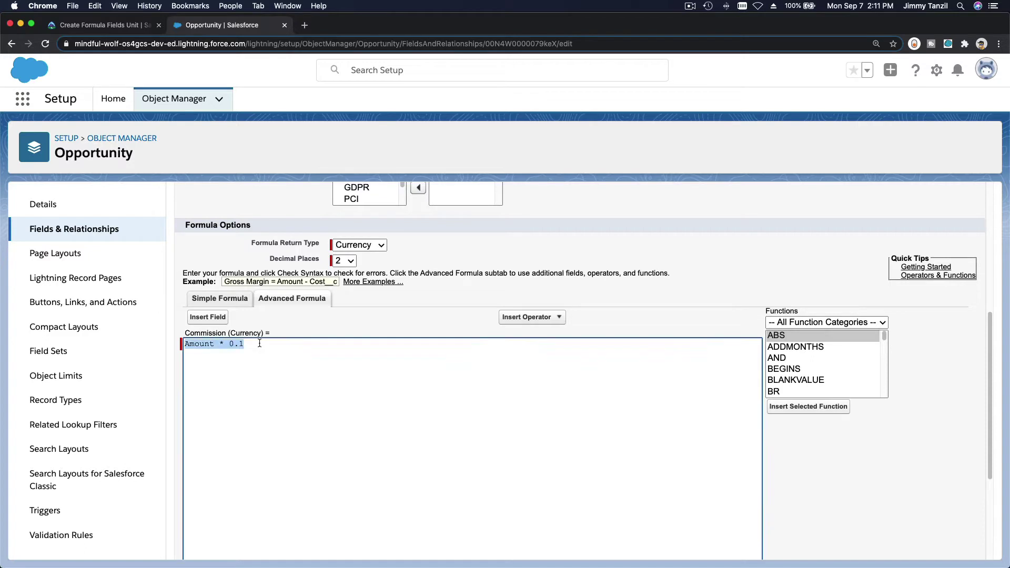
key("super+v")
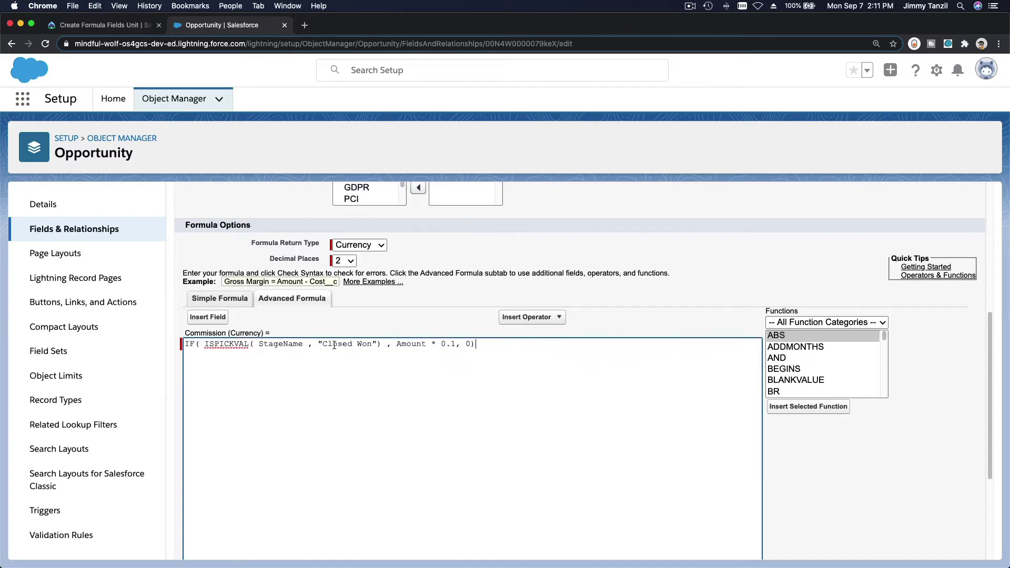
left_click_drag(321, 344, 372, 339)
left_click(291, 372)
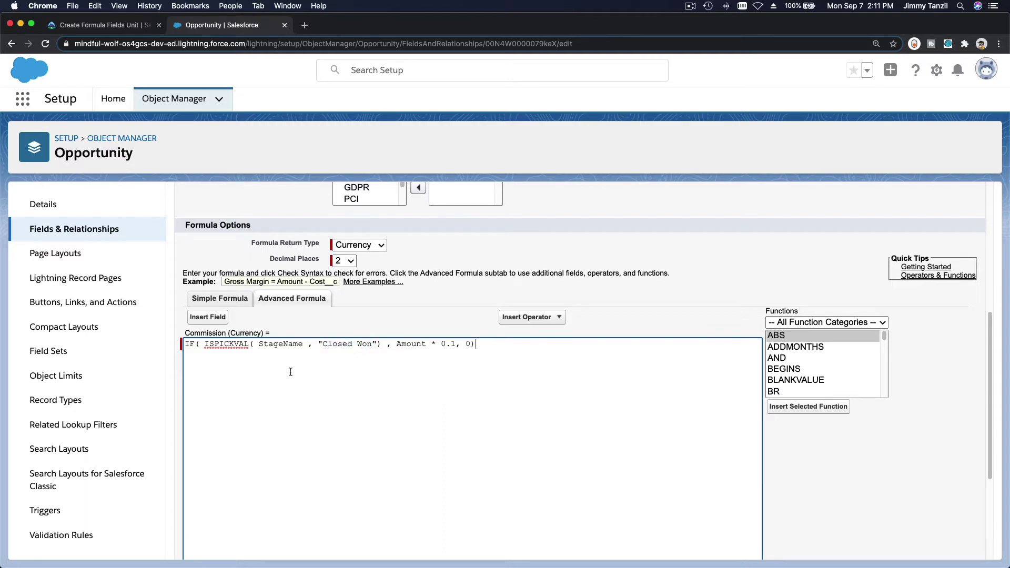
double_click(218, 343)
left_click(502, 348)
left_click_drag(207, 345, 382, 345)
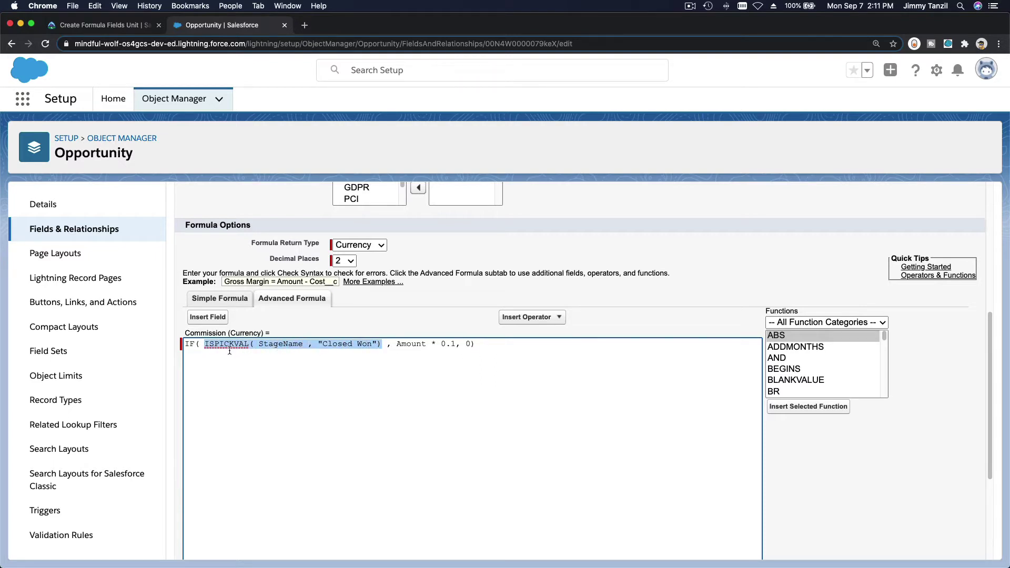
left_click(501, 356)
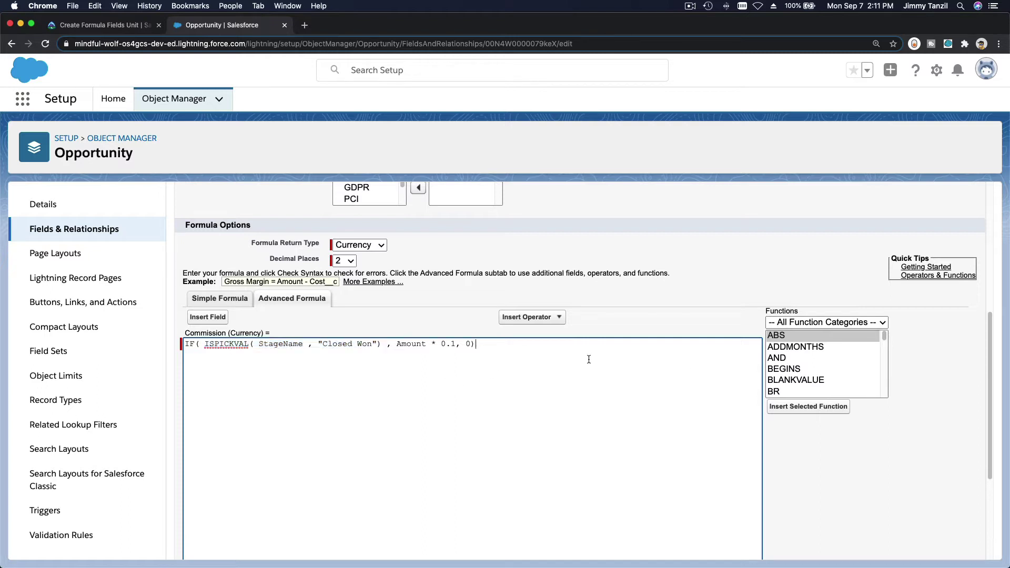
Step: Search the Logical and Text function categories for ISPICKVAL and examine its picklist_field and text_literal arguments
scroll(808, 349, "down", 2)
scroll(807, 352, "down", 4)
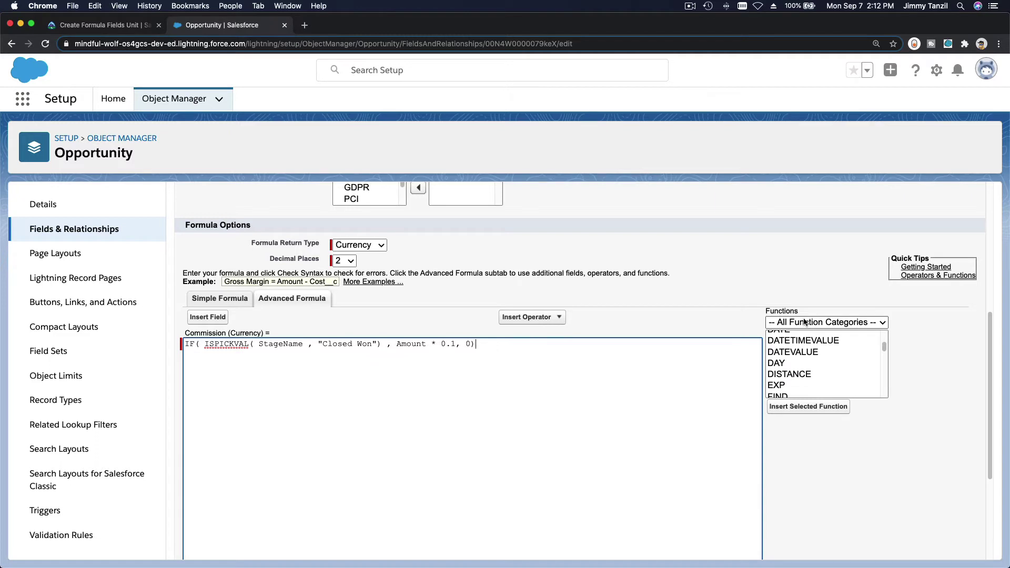
left_click(804, 322)
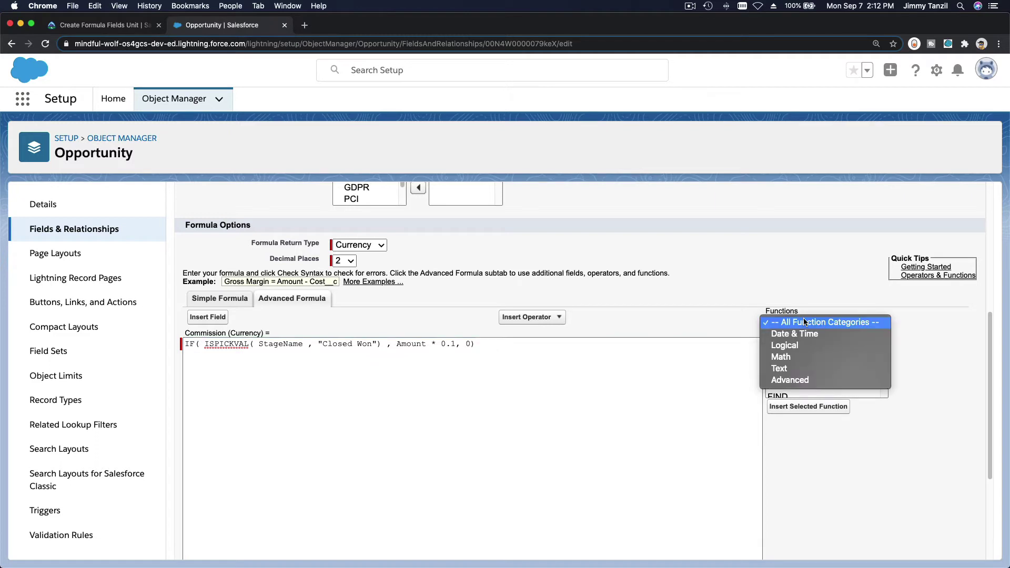
left_click(803, 349)
scroll(813, 365, "down", 1)
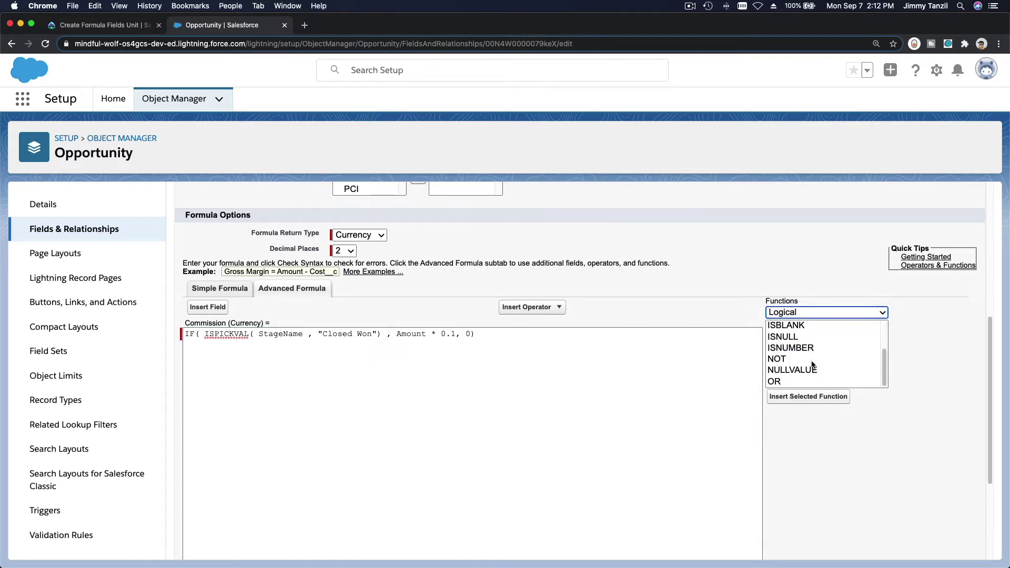
scroll(821, 358, "up", 2)
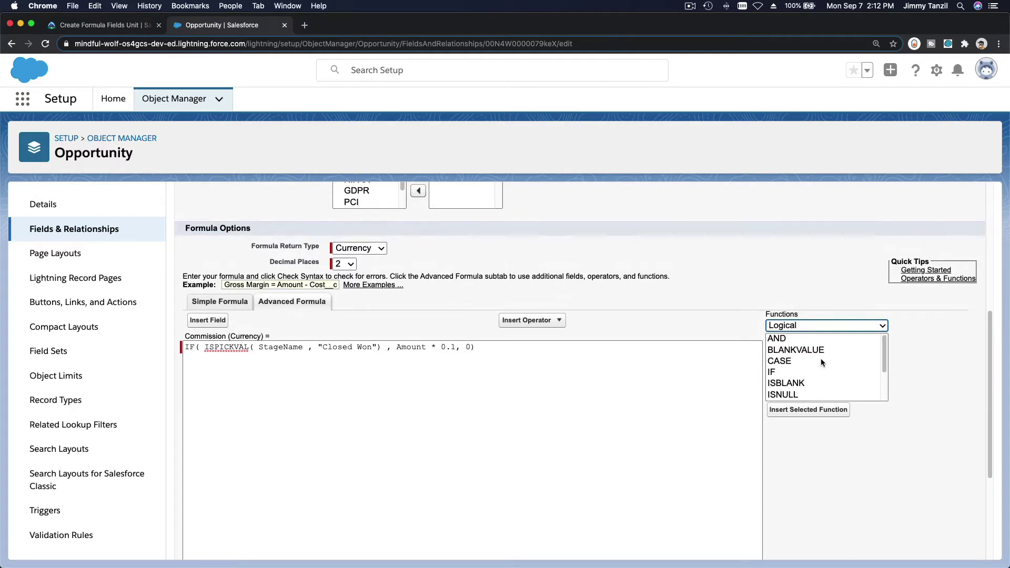
scroll(820, 358, "down", 3)
left_click(812, 325)
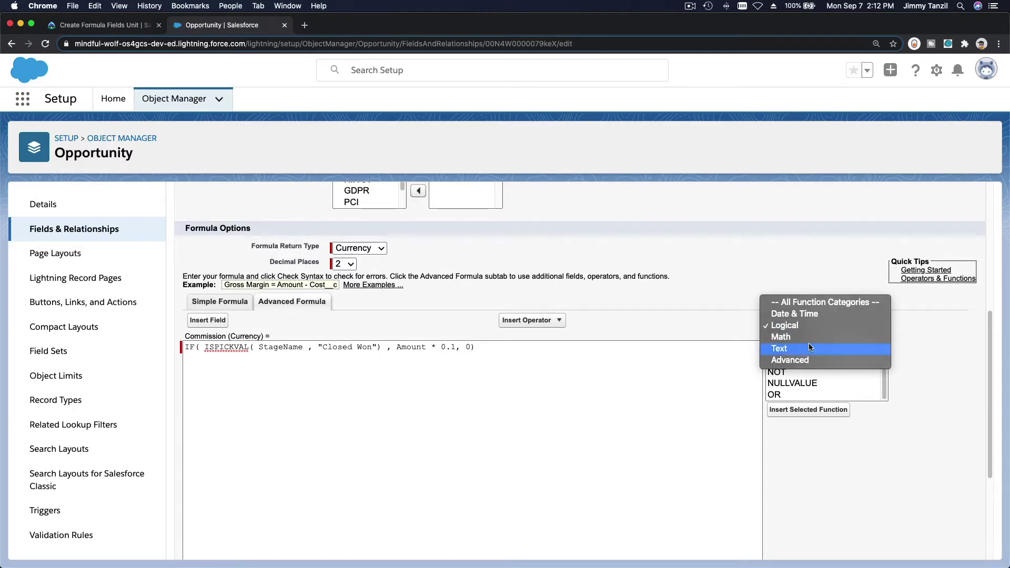
left_click(809, 347)
scroll(818, 364, "down", 1)
left_click(794, 379)
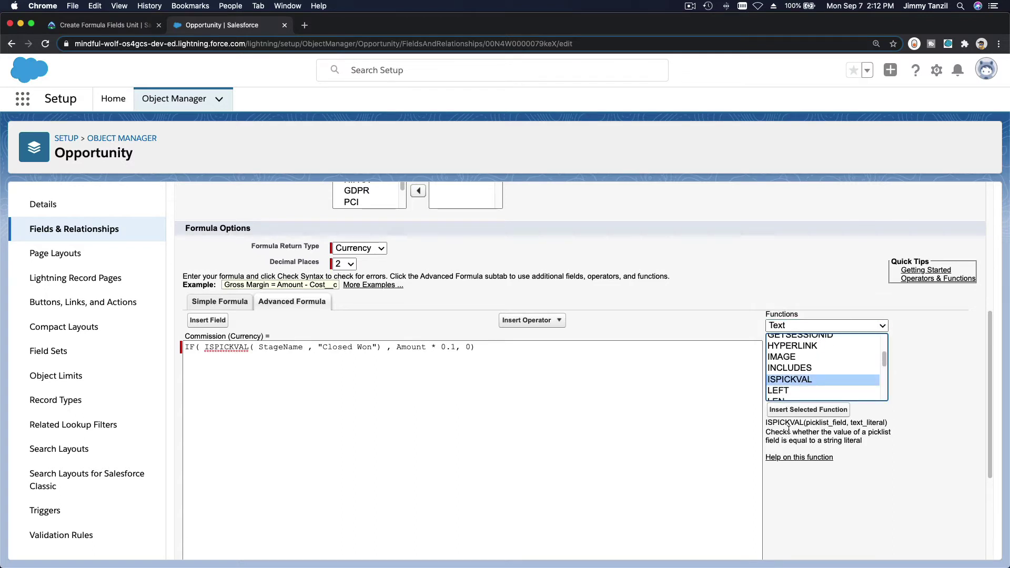
left_click(817, 426)
double_click(816, 424)
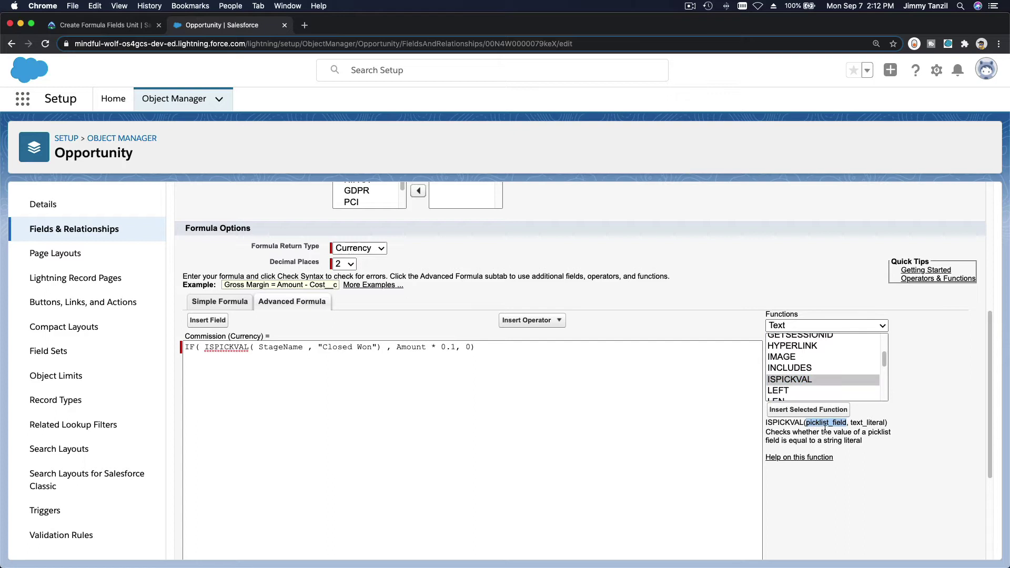
double_click(861, 422)
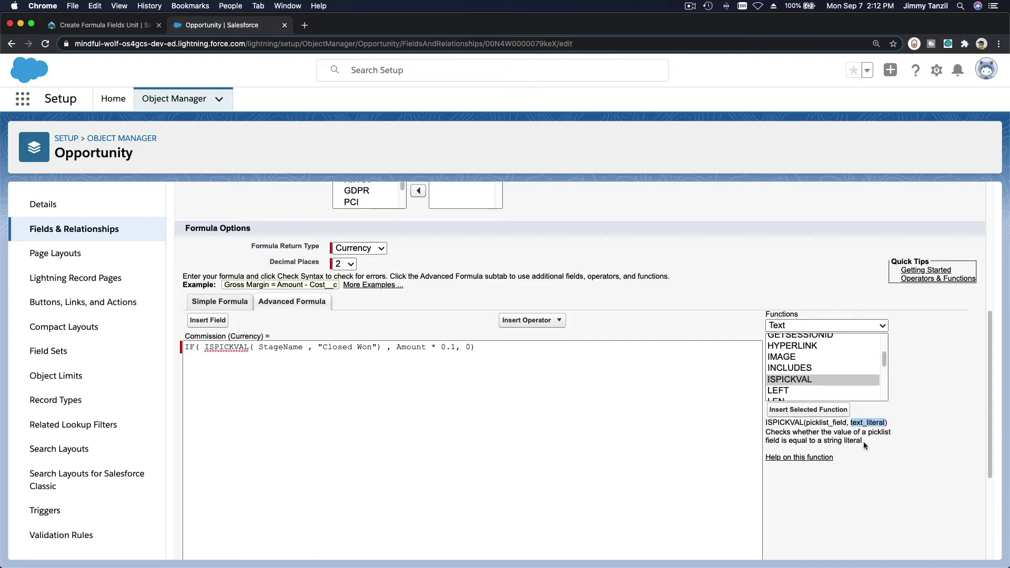
Step: Examine how StageName, "Closed Won" and Amount * 0.1 serve as arguments in the Commission formula
left_click(326, 414)
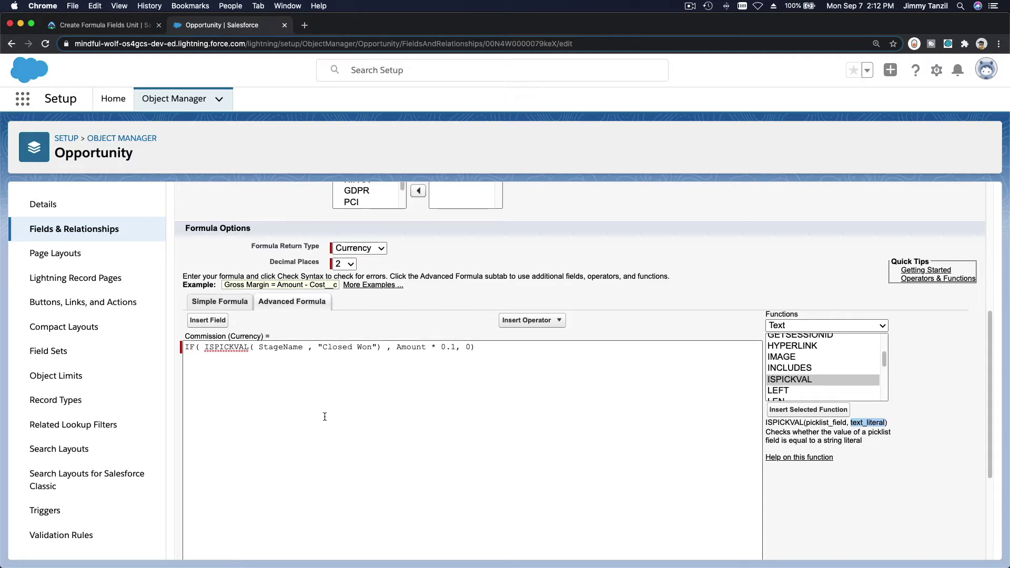
double_click(288, 347)
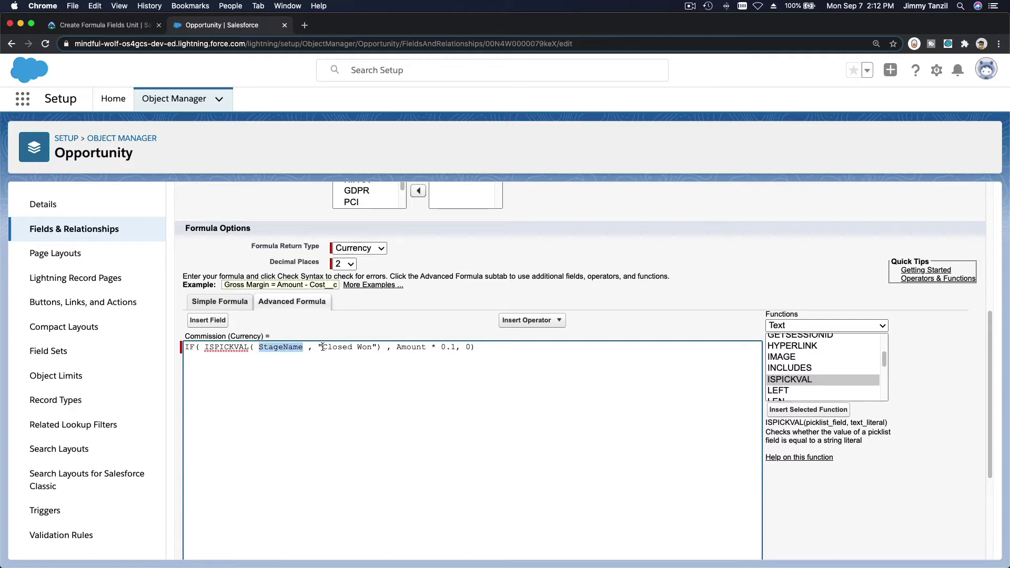
left_click_drag(322, 346, 372, 346)
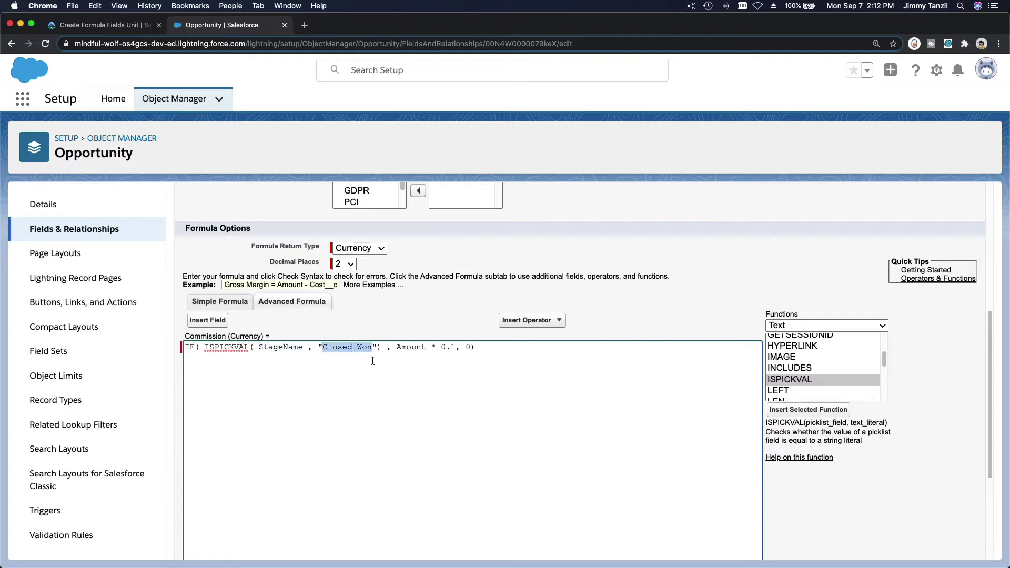
left_click(379, 403)
left_click_drag(397, 348, 455, 346)
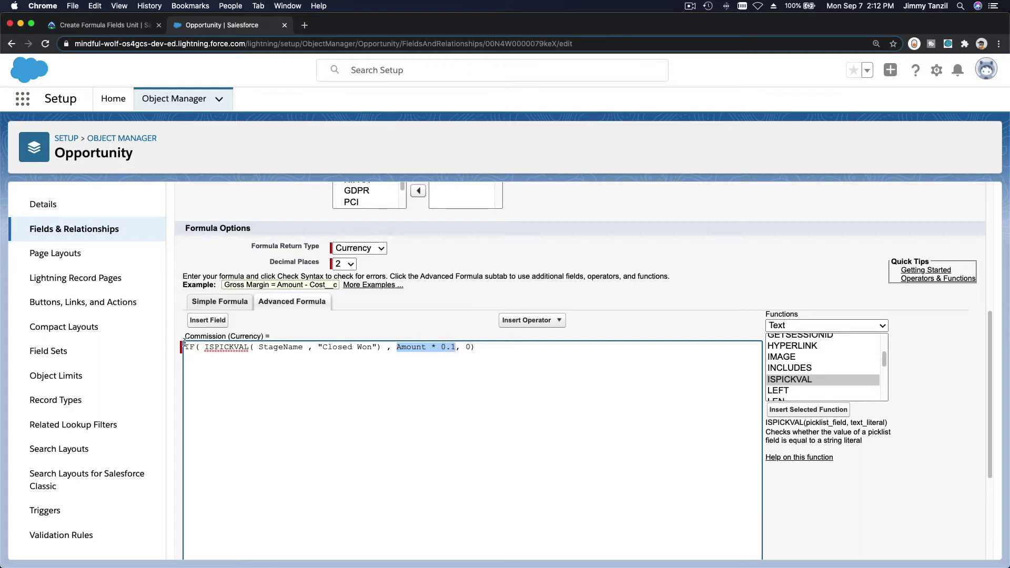
left_click_drag(204, 347, 381, 347)
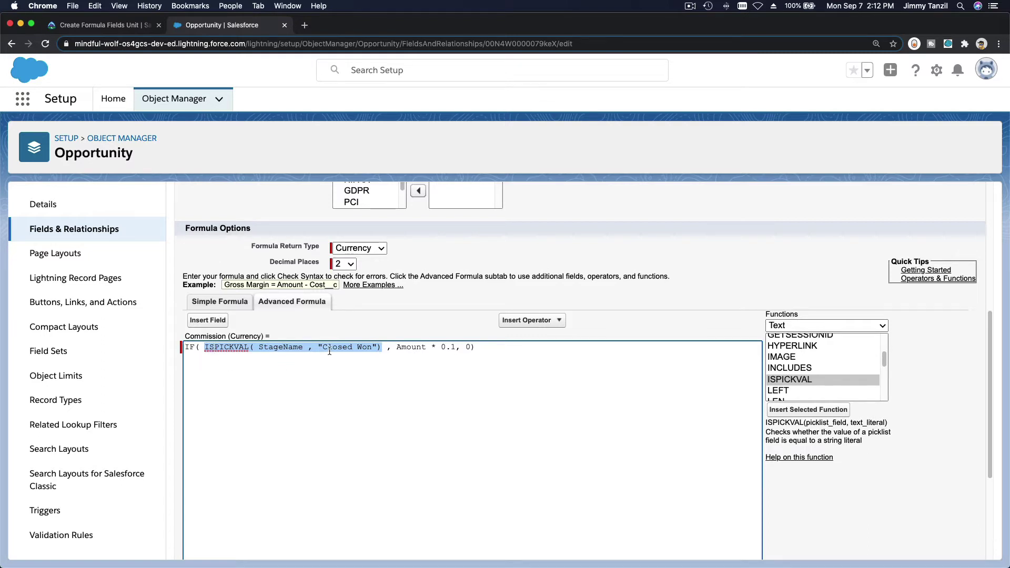
left_click_drag(397, 347, 456, 349)
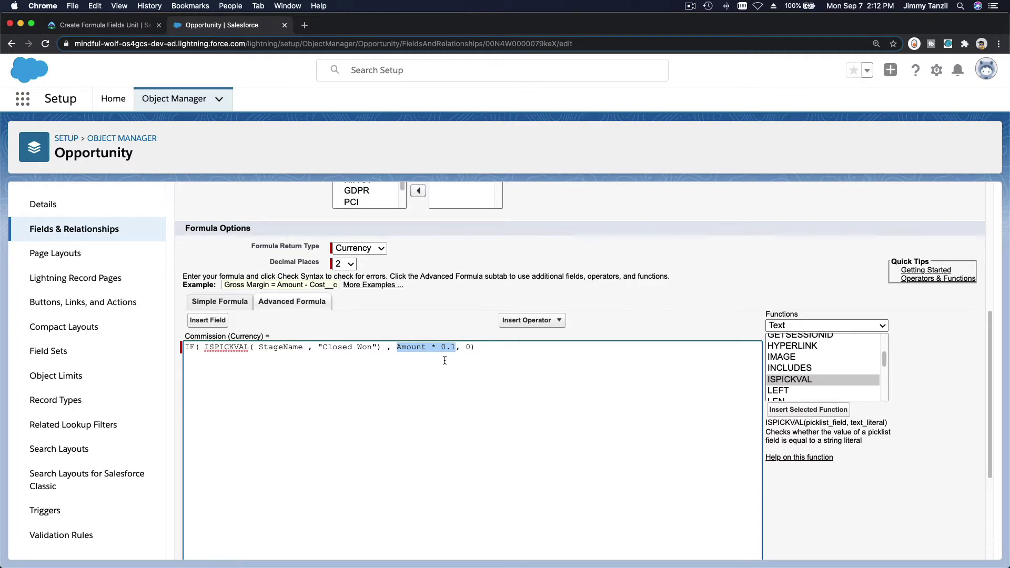
left_click(462, 362)
Step: Find the IF function in the Logical category and read its syntax description
scroll(817, 364, "down", 5)
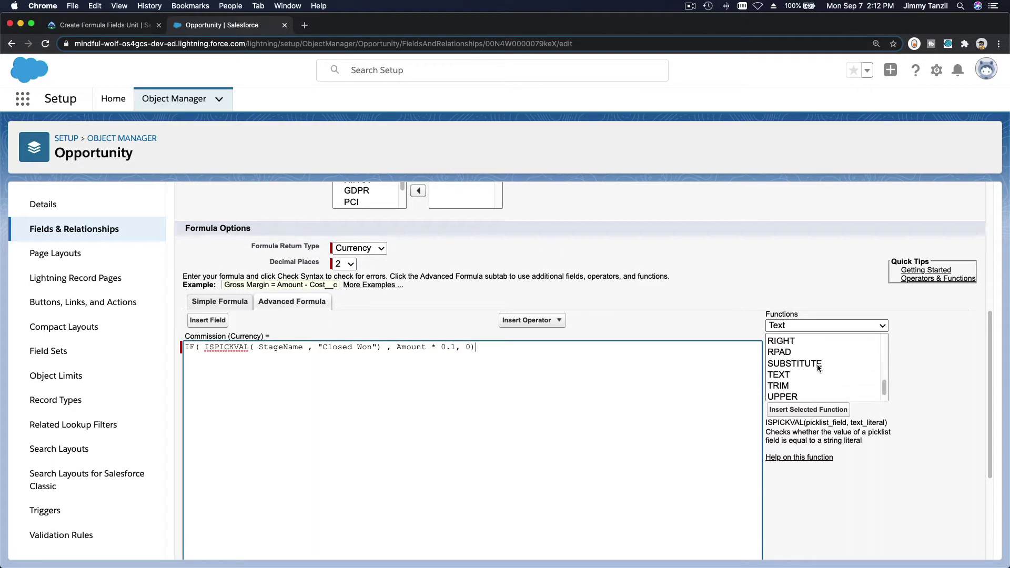
left_click(809, 325)
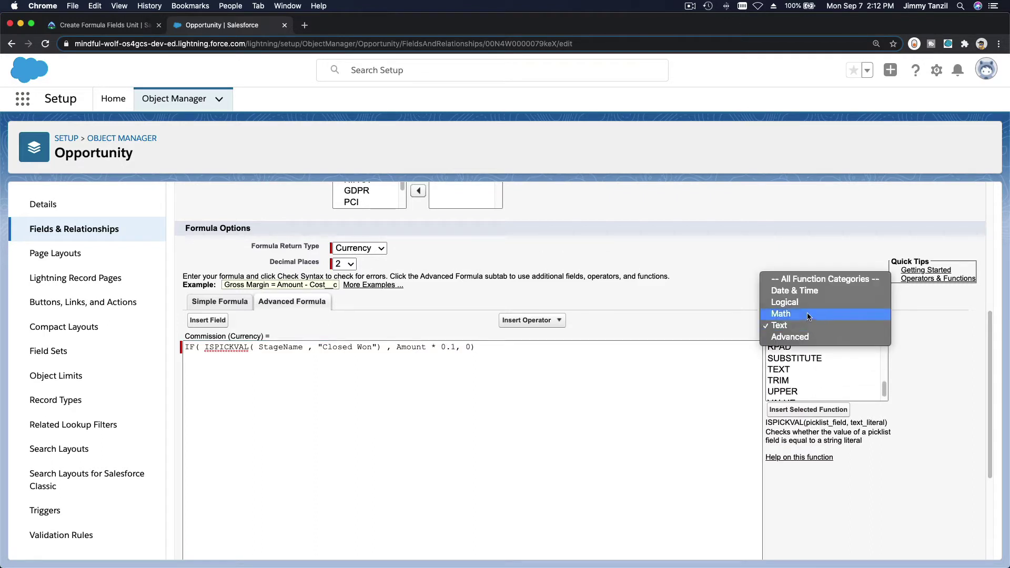
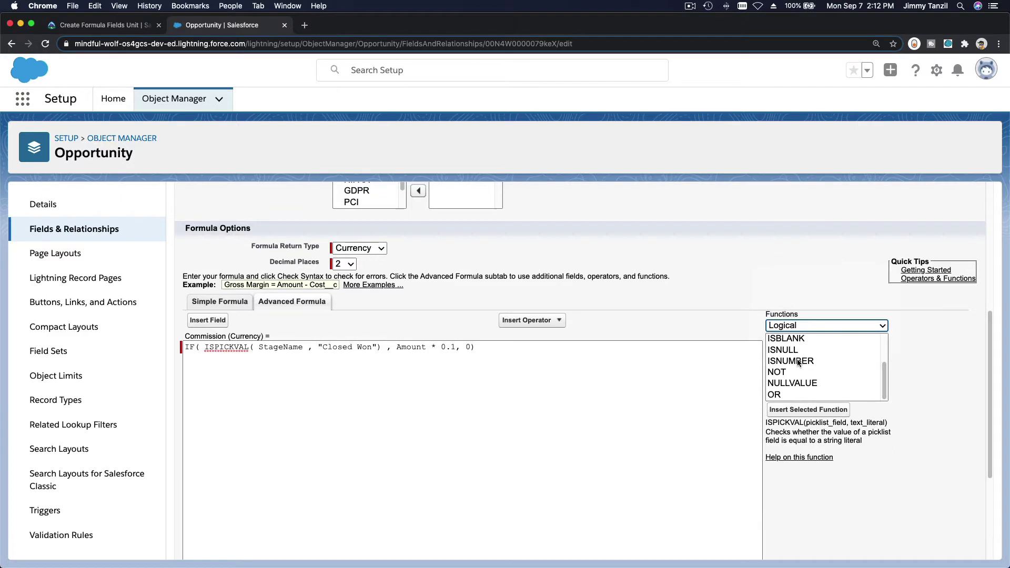
scroll(800, 351, "down", 2)
scroll(812, 361, "up", 3)
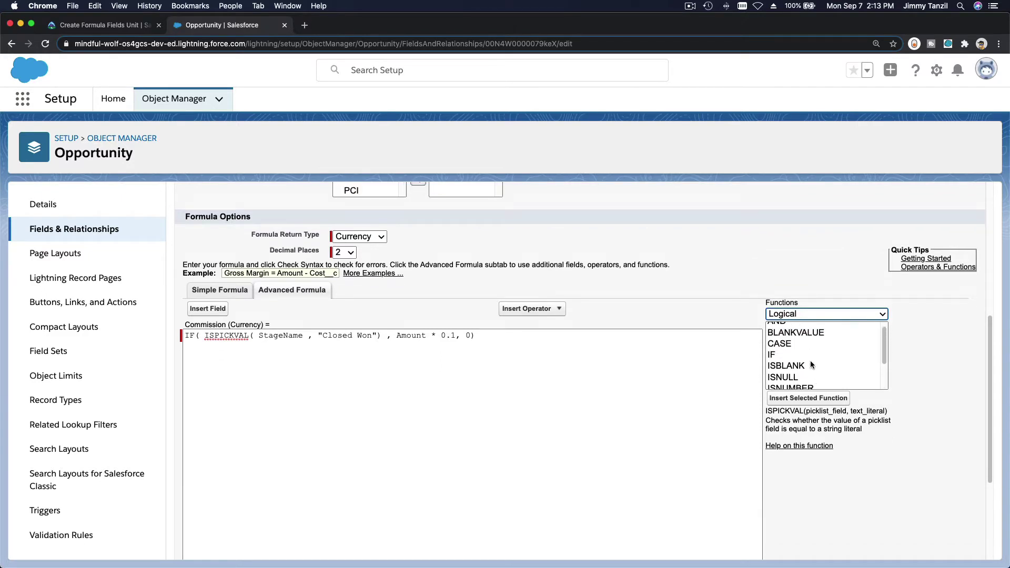
left_click(804, 356)
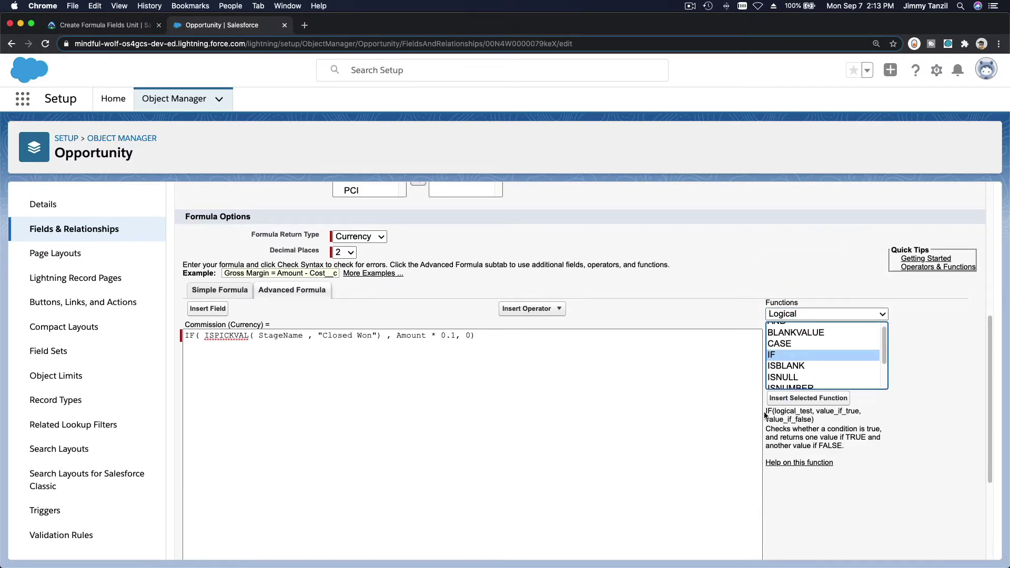
left_click(621, 365)
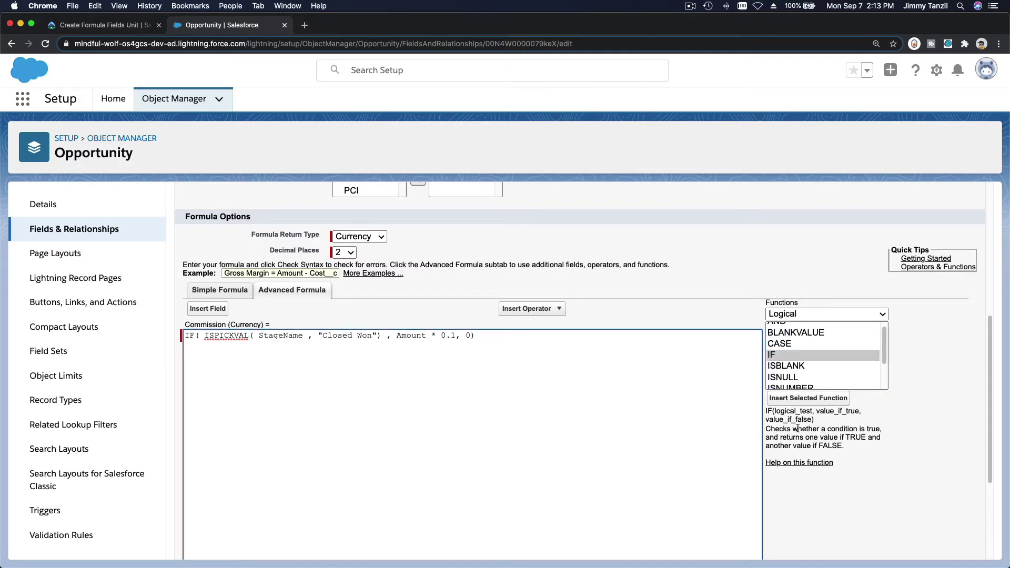
Step: Insert the IF function template below the formula, compare its three arguments with the formula's parts, and delete the template line
left_click(782, 360)
left_click(787, 397)
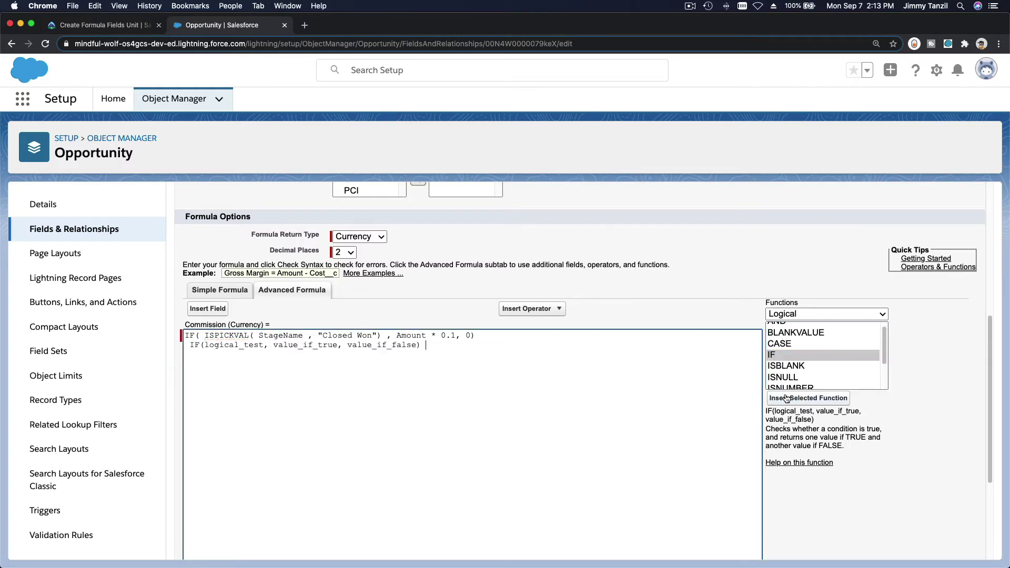
double_click(215, 345)
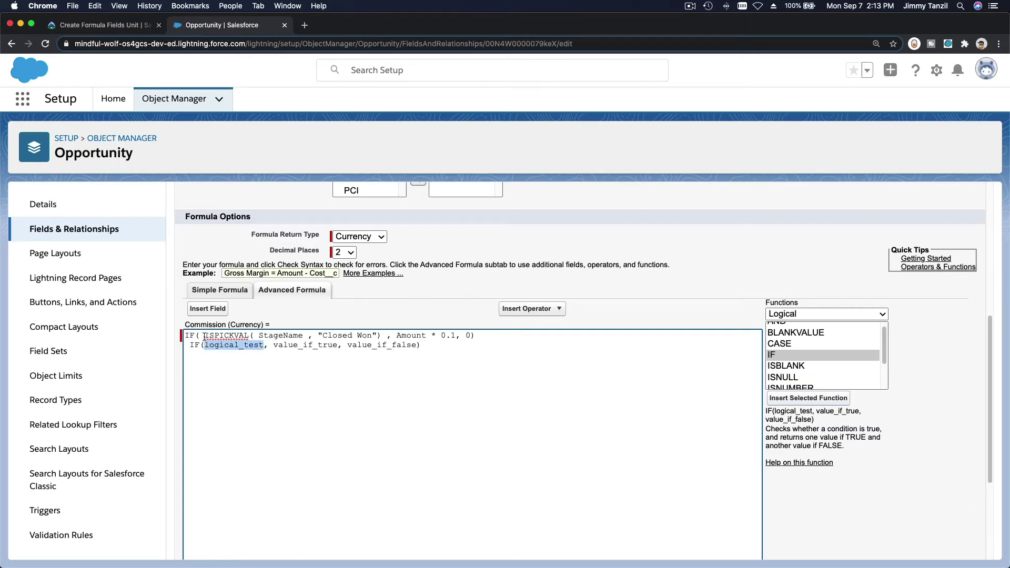
left_click_drag(204, 335, 381, 332)
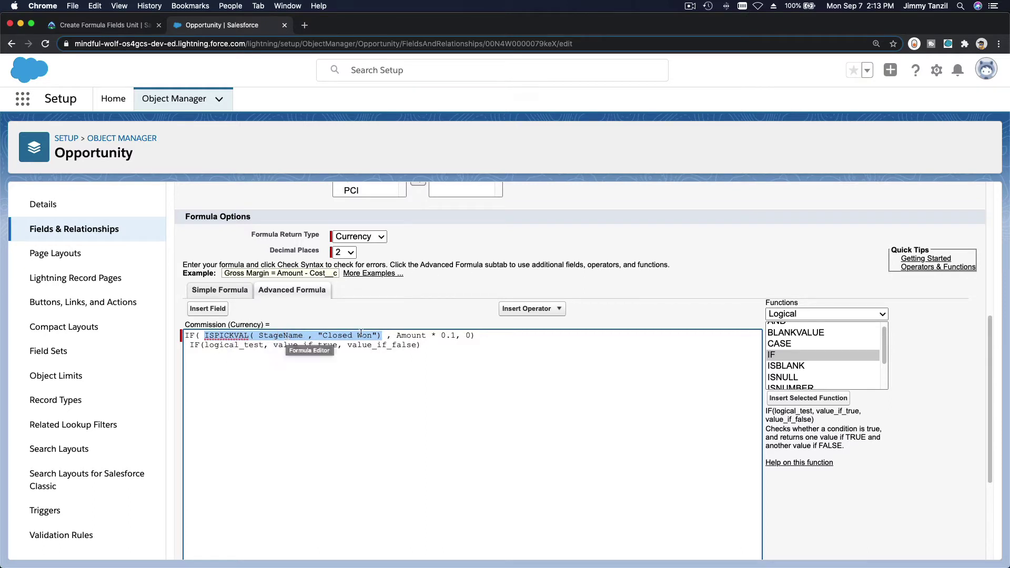
left_click(345, 377)
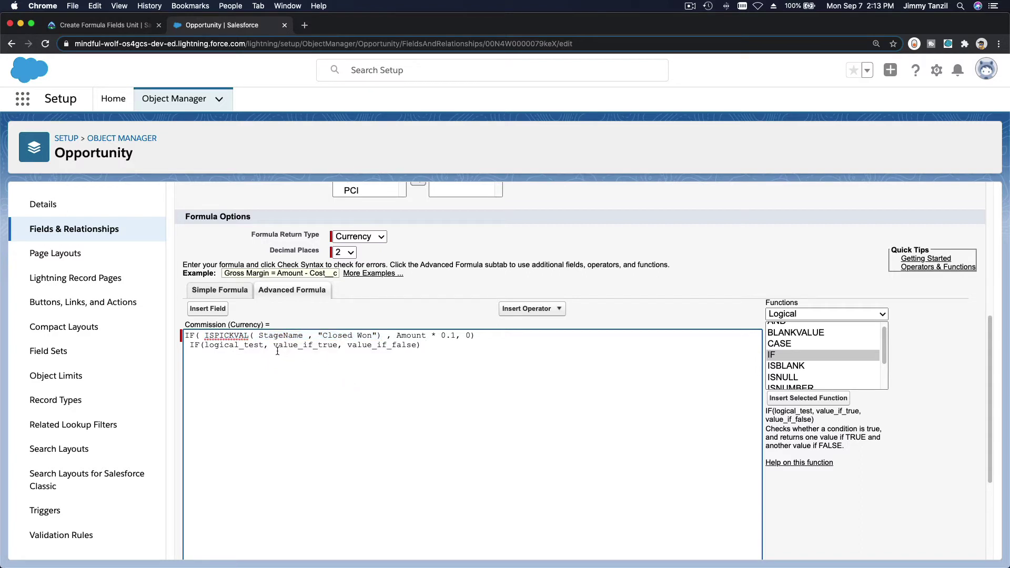
left_click_drag(271, 345, 455, 335)
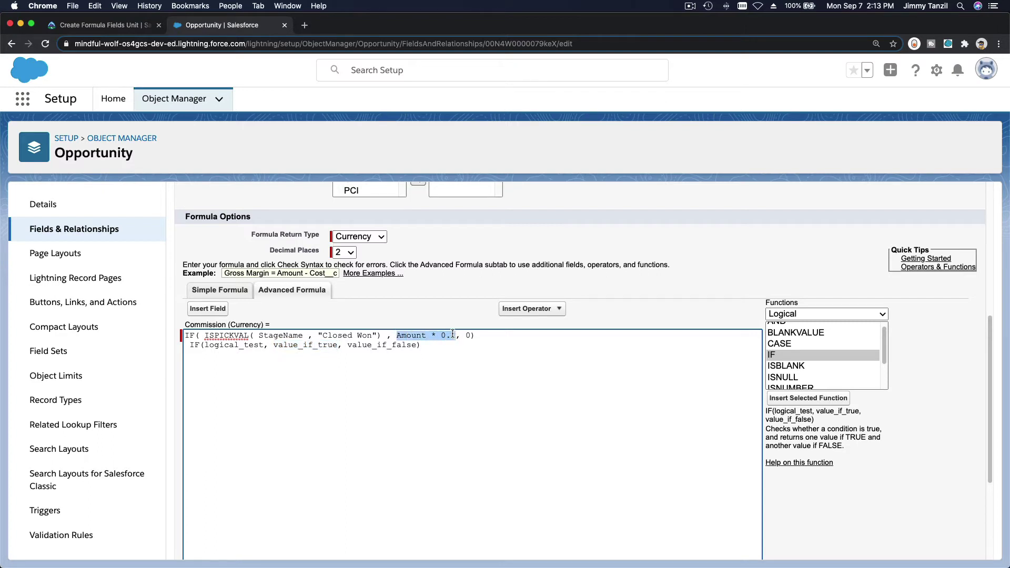
double_click(388, 345)
left_click(471, 335)
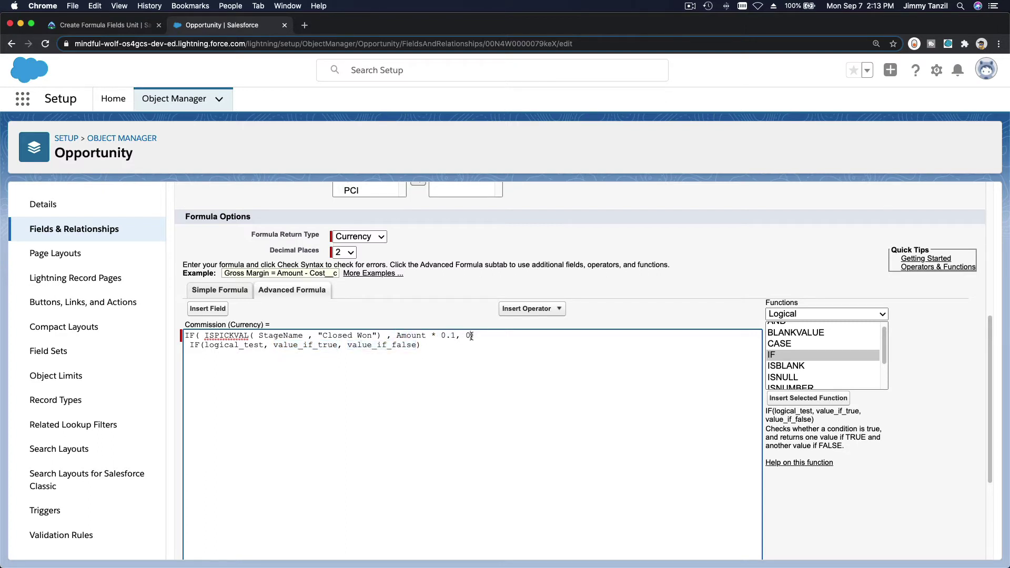
triple_click(453, 344)
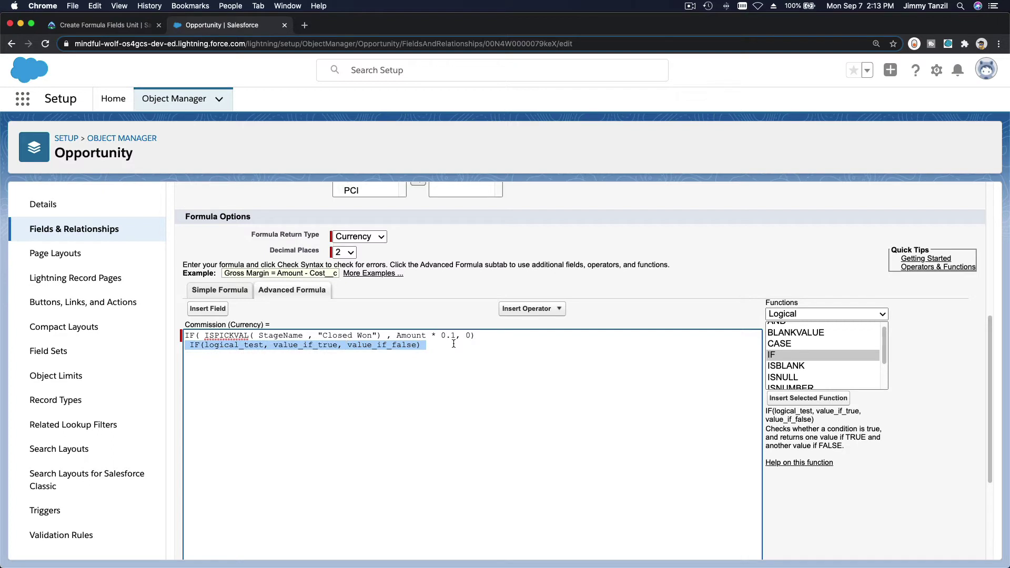
key("BackSpace")
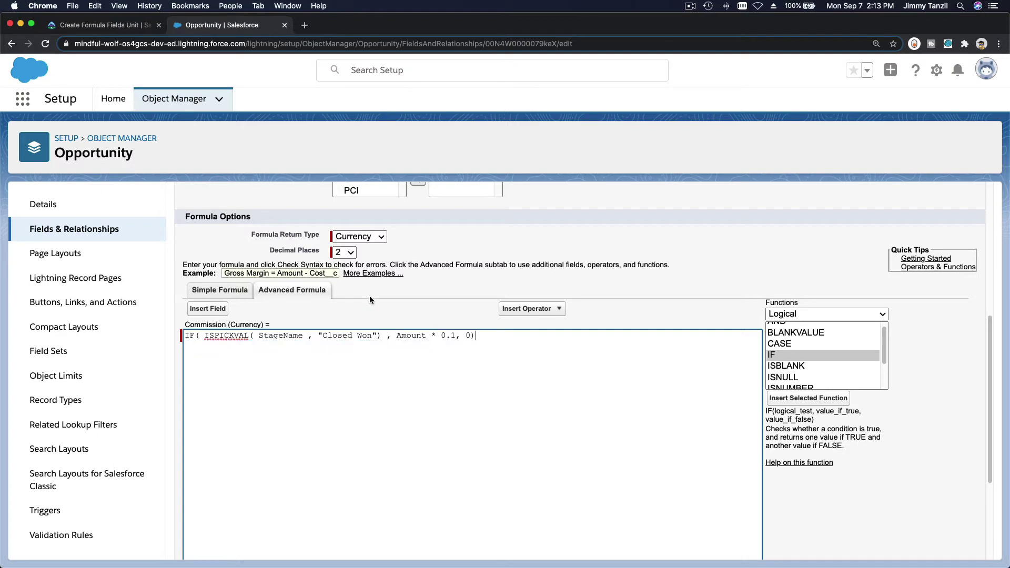
Step: Check the syntax of the modified Commission formula
scroll(369, 298, "down", 5)
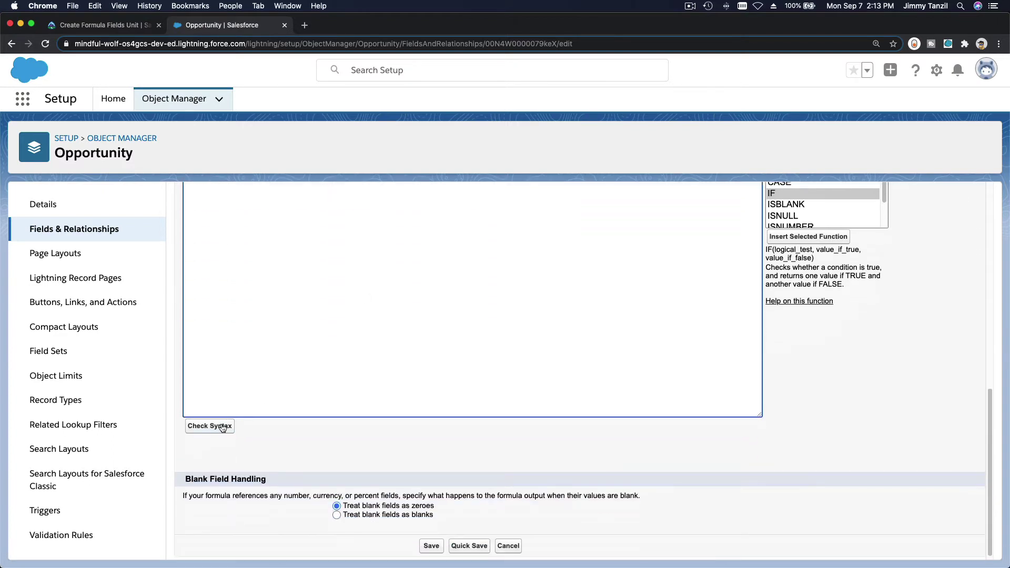
left_click(222, 427)
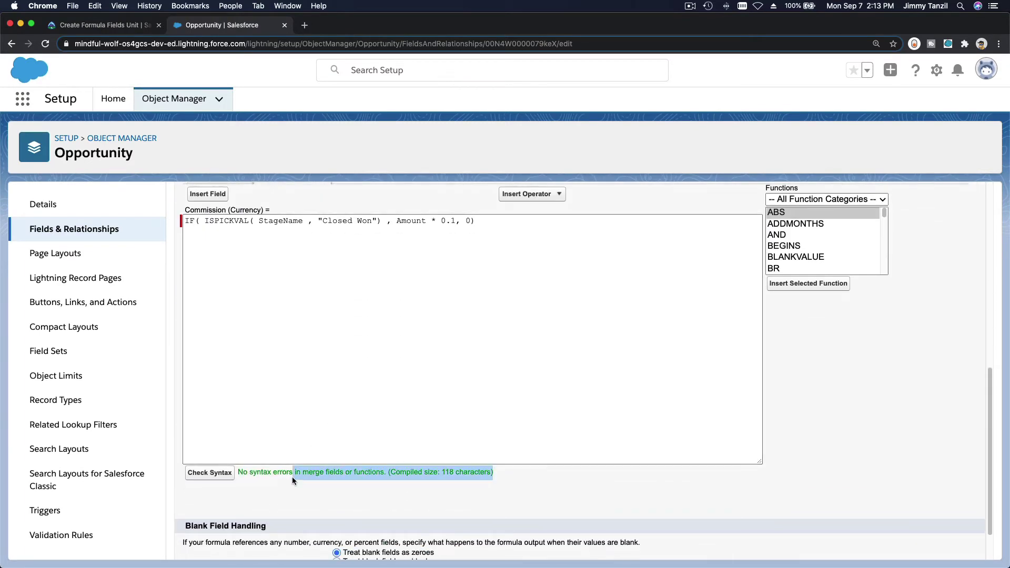
Step: Save the modified Commission field and return to its detail page
scroll(350, 488, "up", 10)
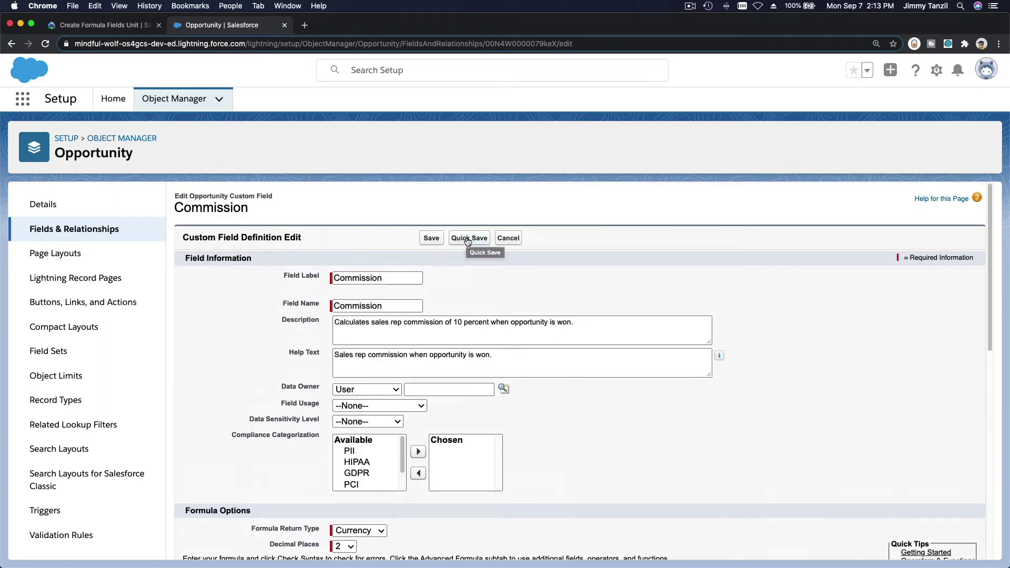
left_click(468, 240)
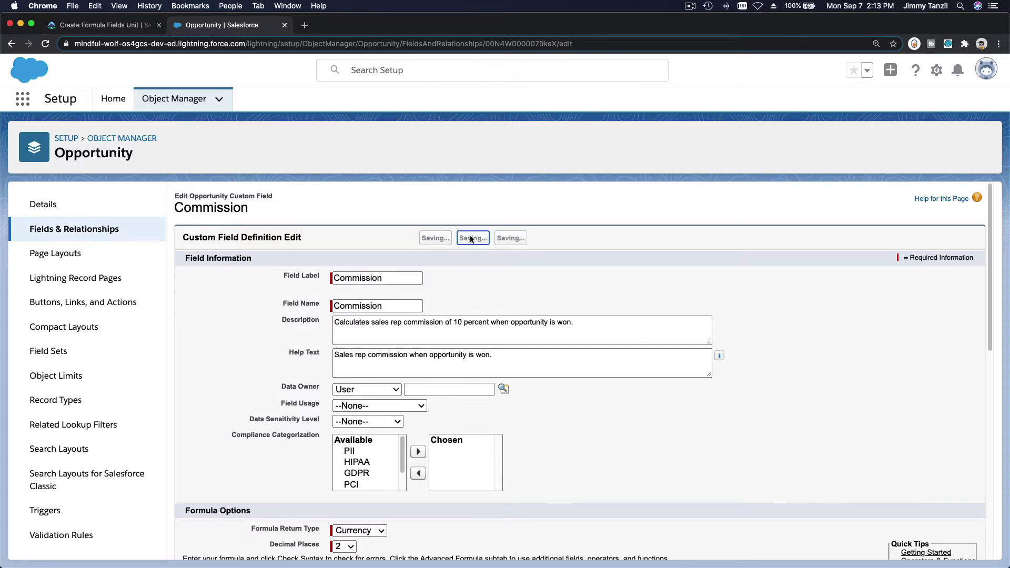
scroll(456, 457, "down", 5)
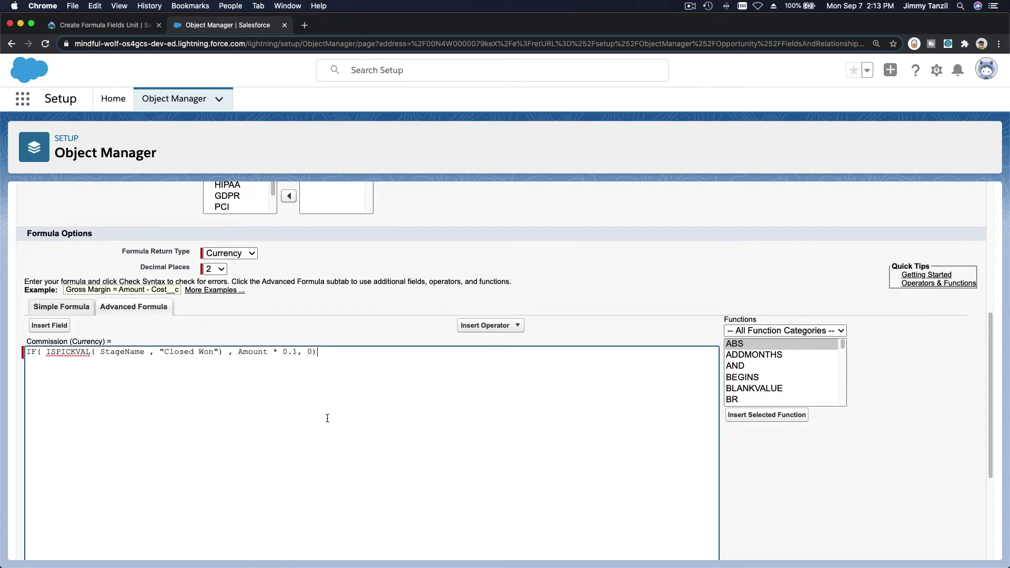
scroll(366, 418, "up", 5)
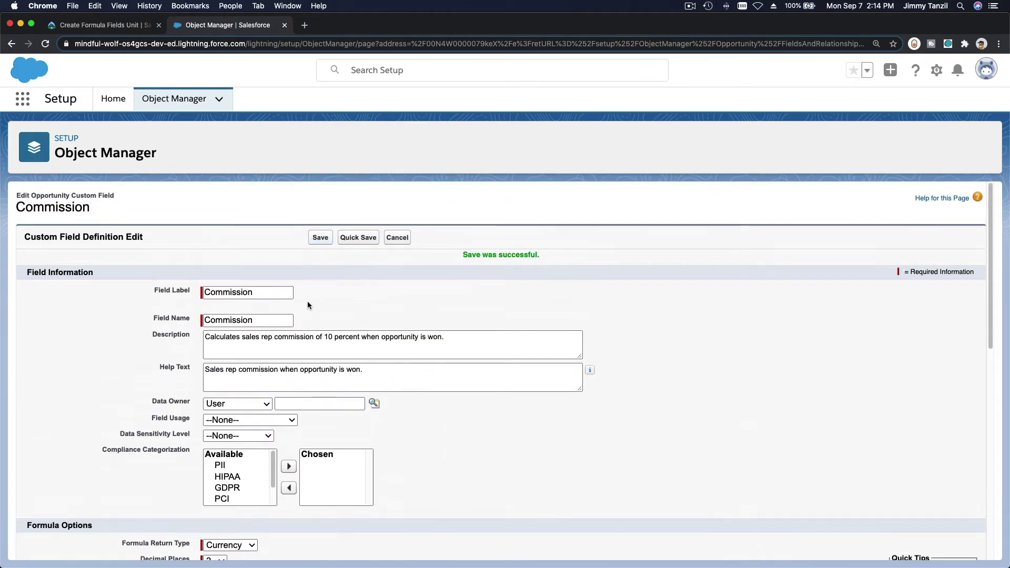
left_click(322, 239)
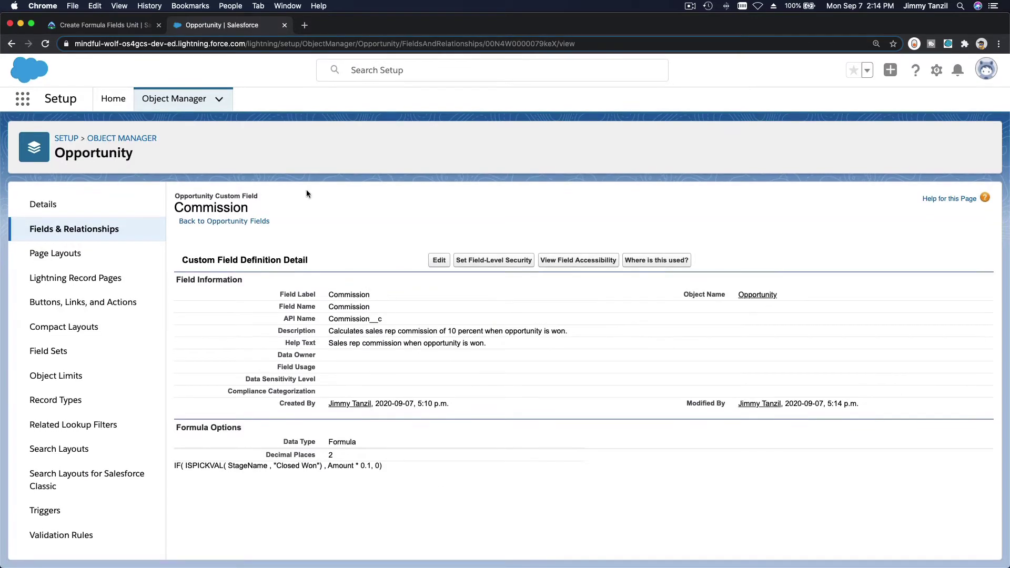
Step: Read the Trailhead instructions for creating the Region/Zone formula field on the Opportunity object
left_click(129, 23)
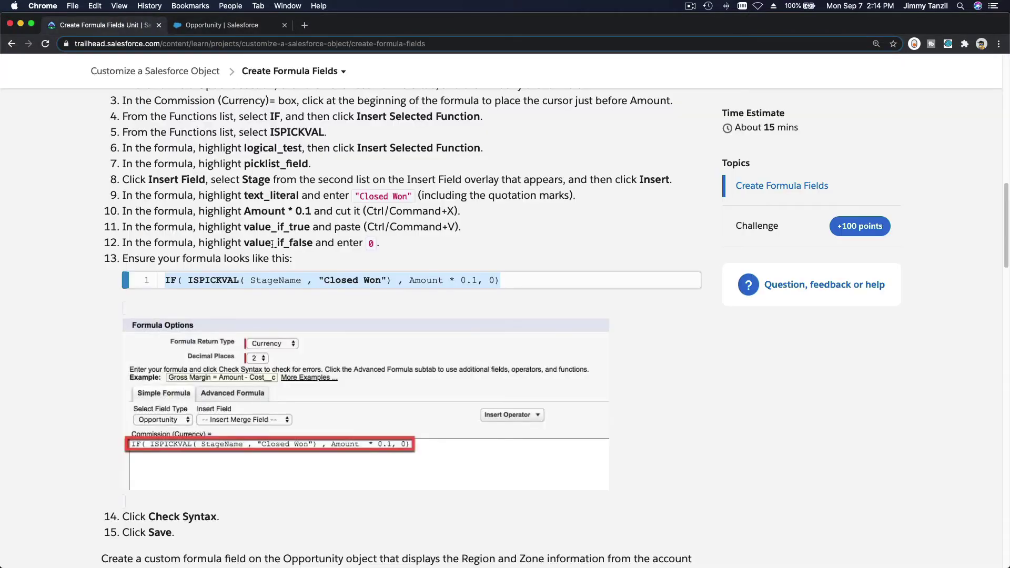
scroll(352, 309, "down", 7)
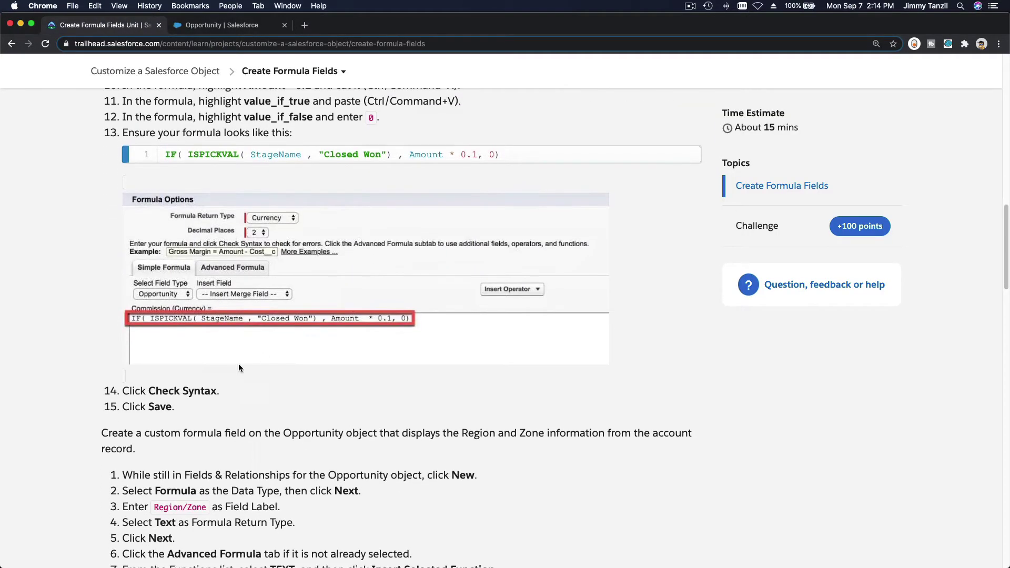
scroll(217, 374, "down", 2)
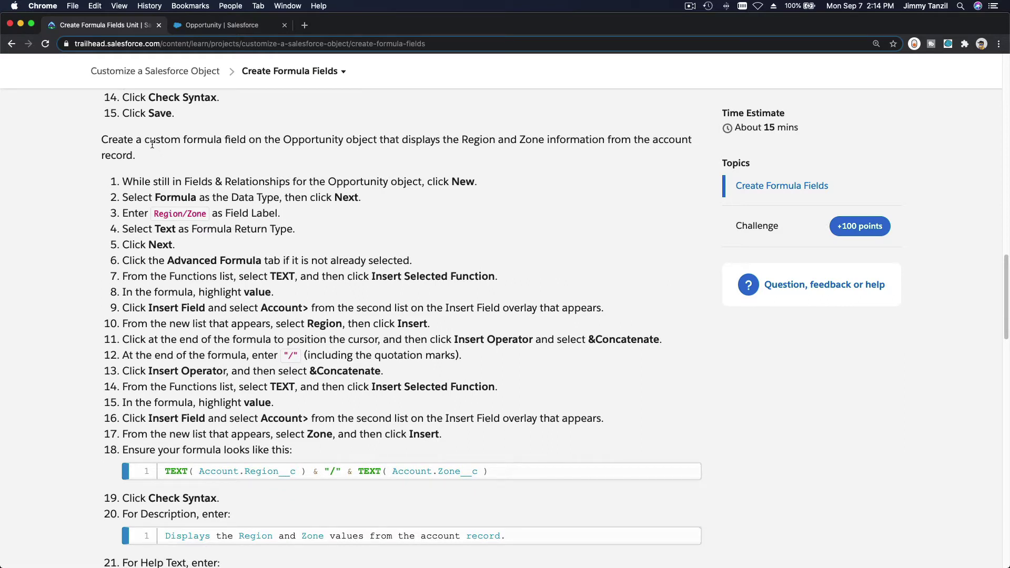
triple_click(326, 142)
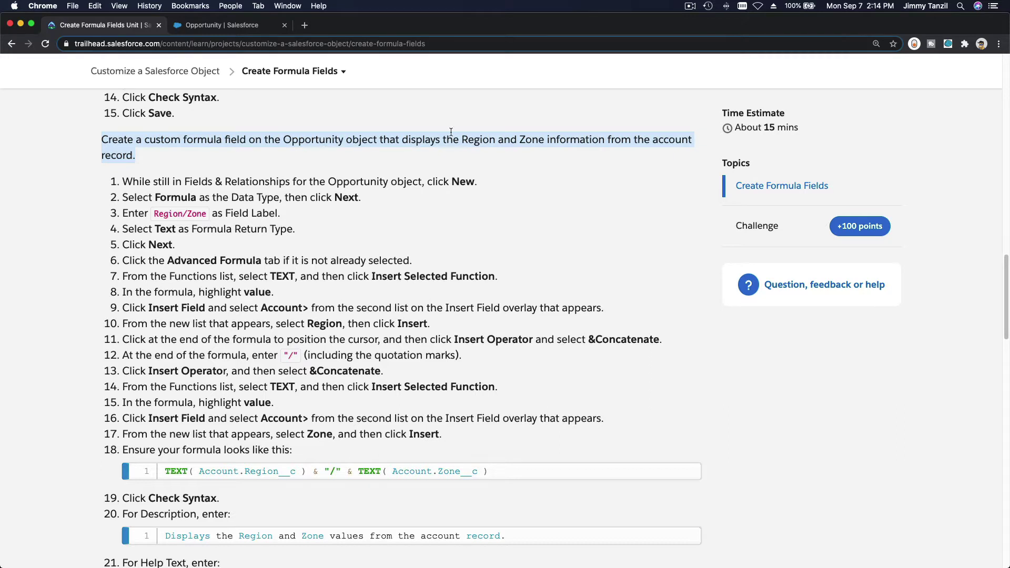
triple_click(621, 140)
left_click(282, 171)
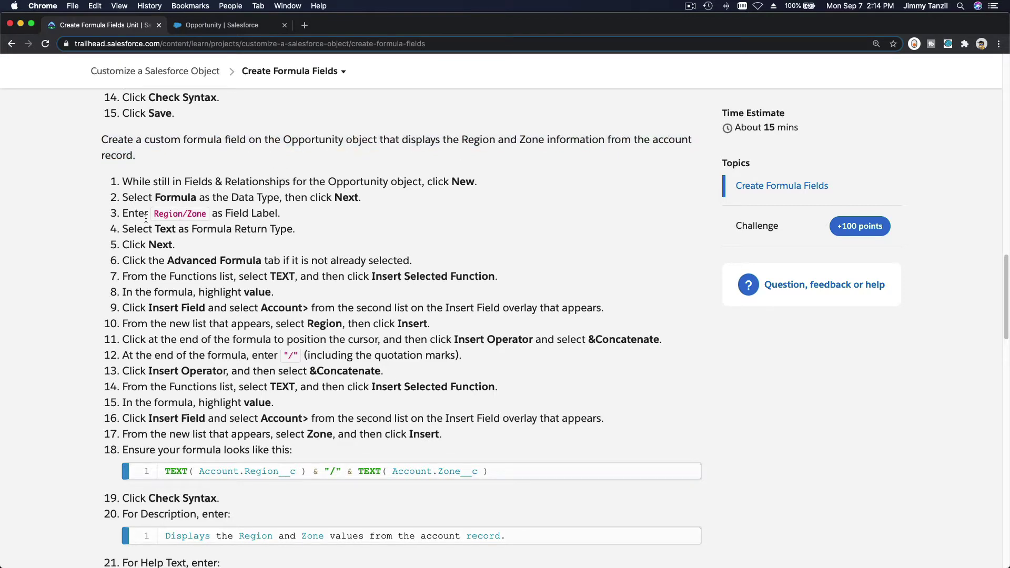
left_click_drag(153, 212, 207, 214)
Step: Start a new custom field on the Opportunity object with Formula as its data type
left_click(204, 31)
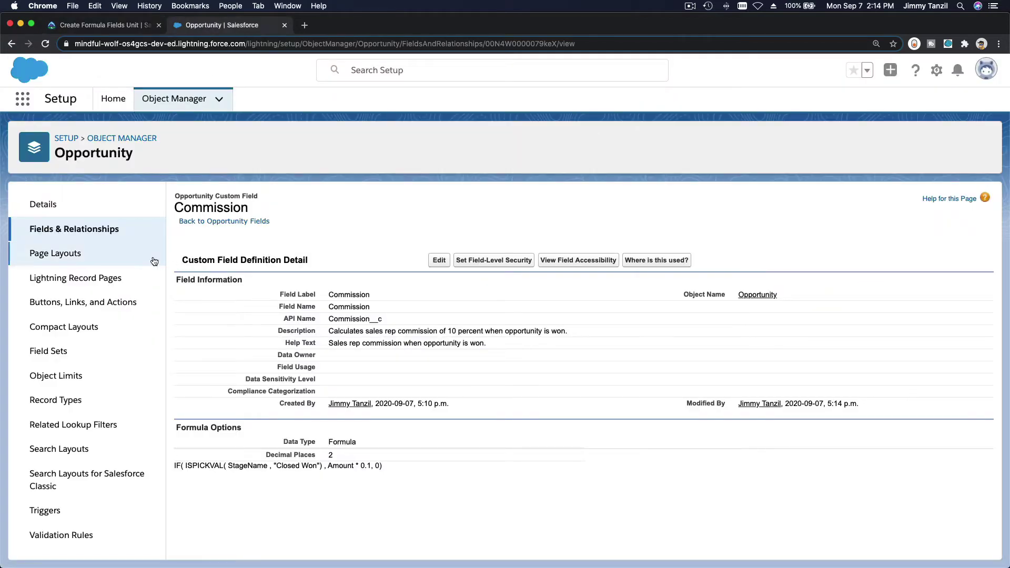
left_click(123, 234)
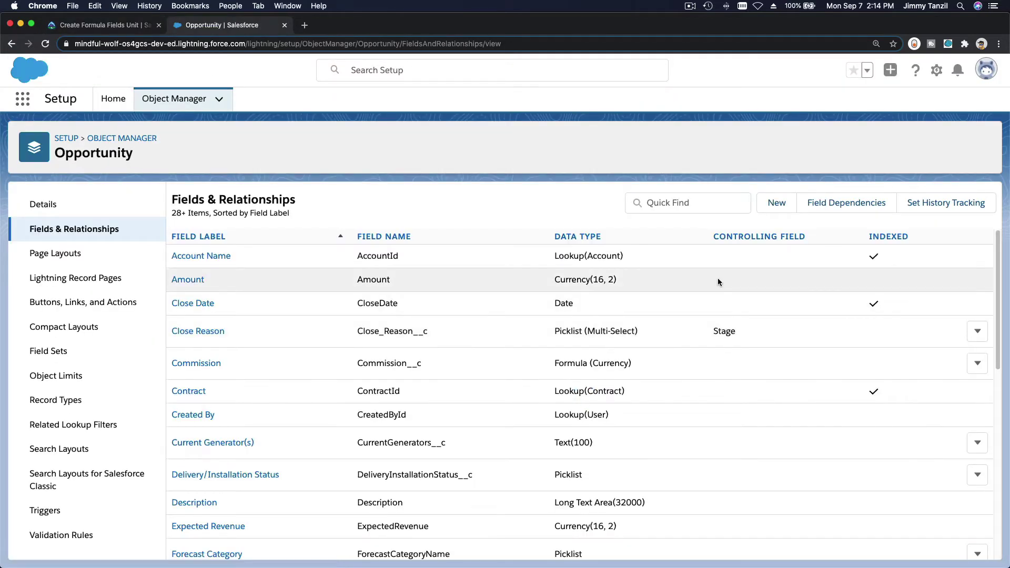
left_click(784, 202)
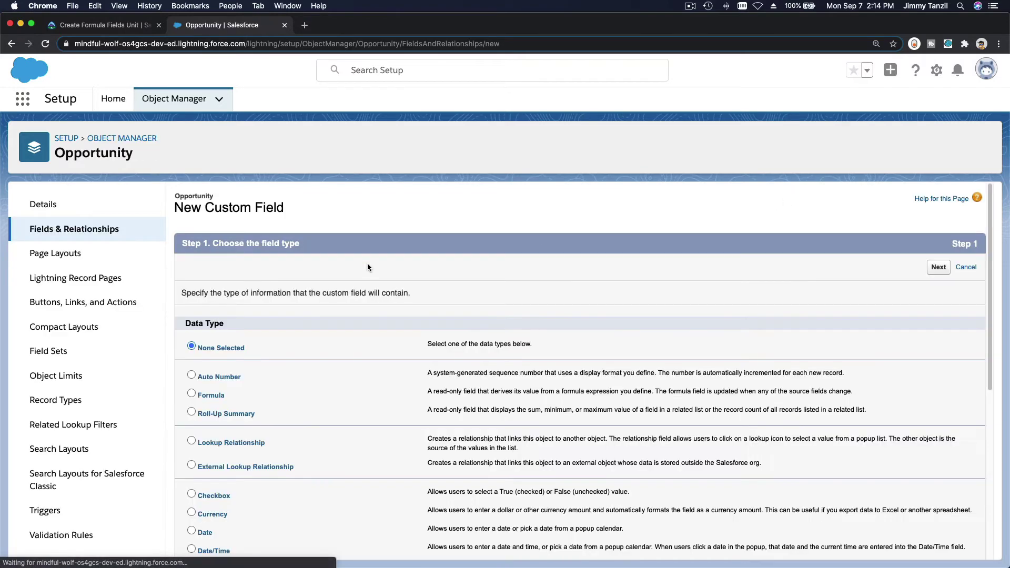
scroll(363, 347, "down", 3)
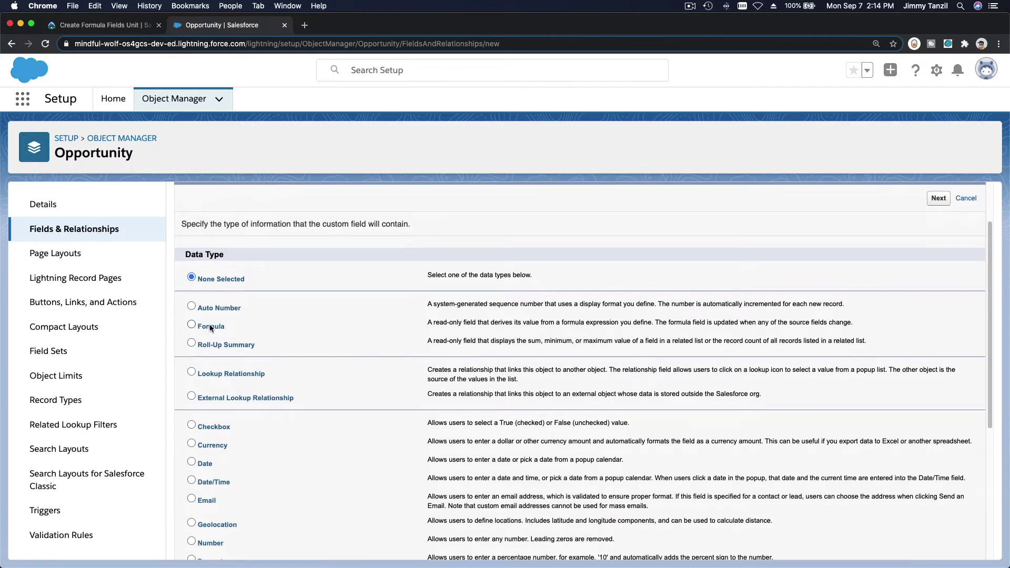
left_click(210, 326)
left_click(938, 198)
Step: Label the new field Region/Zone, choose Text as its formula return type and proceed to the formula entry
type("Region/Zone")
key("Tab")
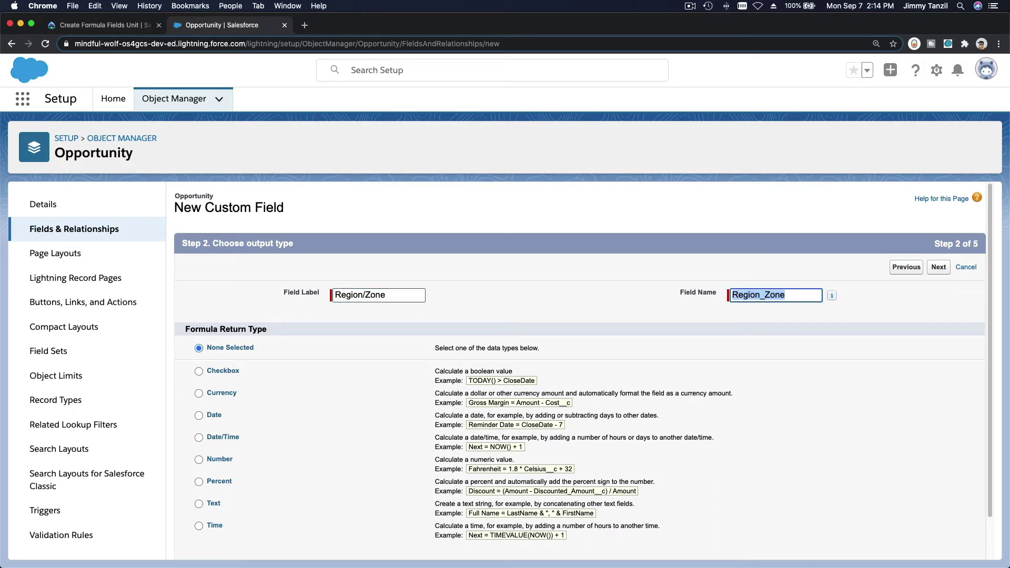
left_click(215, 505)
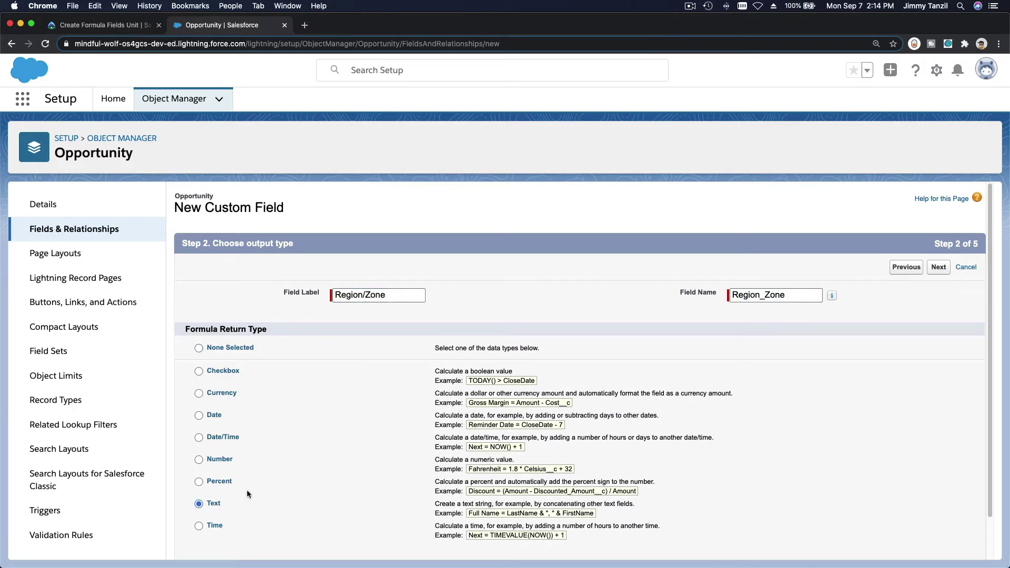
scroll(305, 459, "down", 2)
scroll(904, 400, "up", 2)
left_click(938, 266)
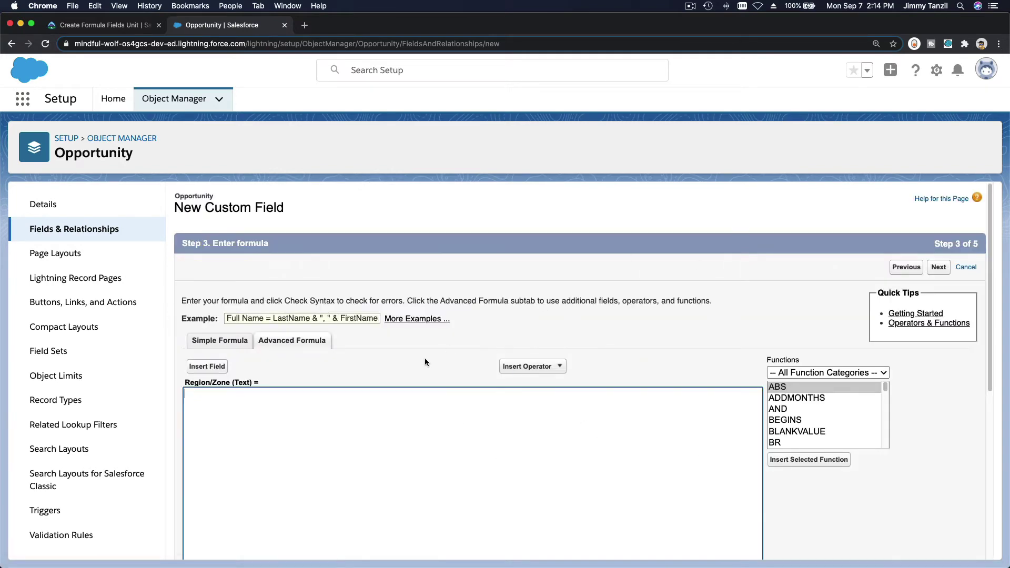
Step: Copy TEXT( Account.Region__c ) & "/" & TEXT( Account.Zone__c ) from Trailhead into the Region/Zone formula
scroll(425, 362, "down", 5)
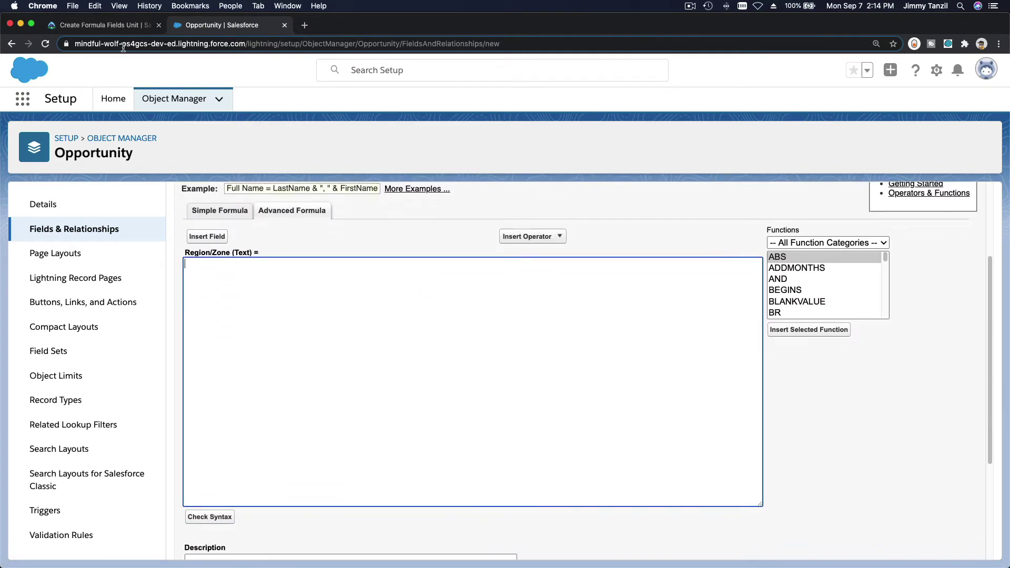
left_click(114, 27)
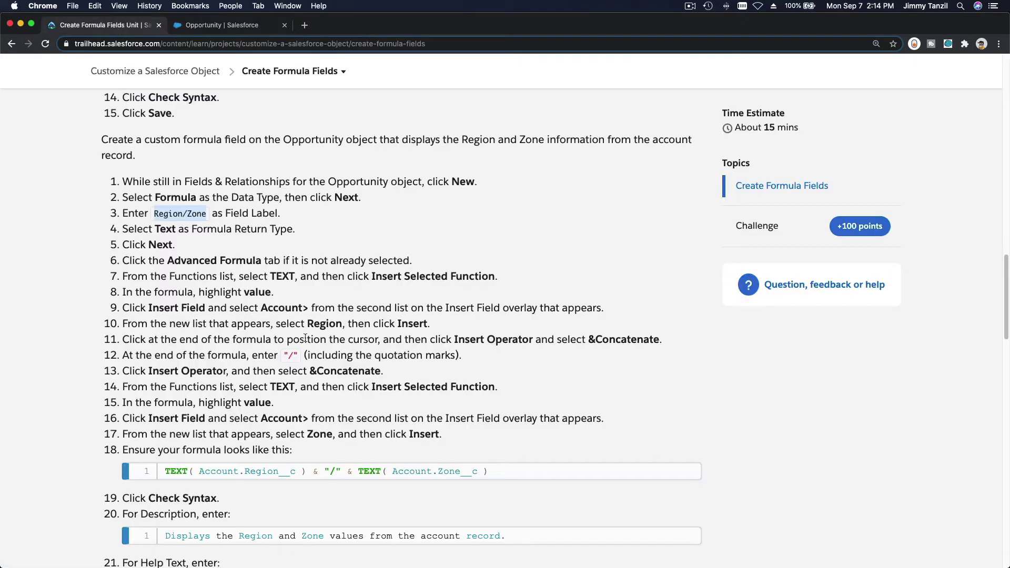
triple_click(278, 467)
key("super+c")
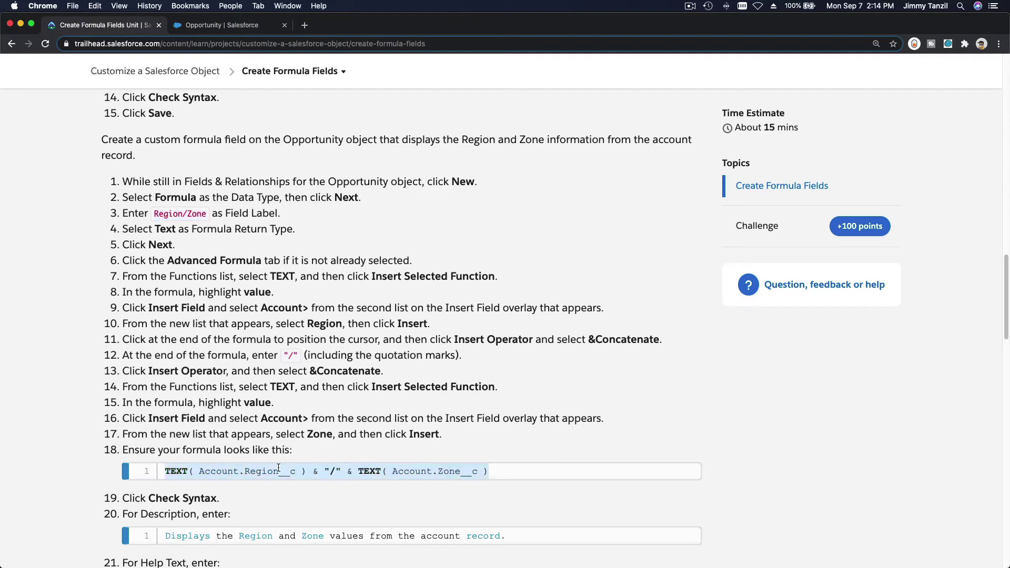
left_click(226, 27)
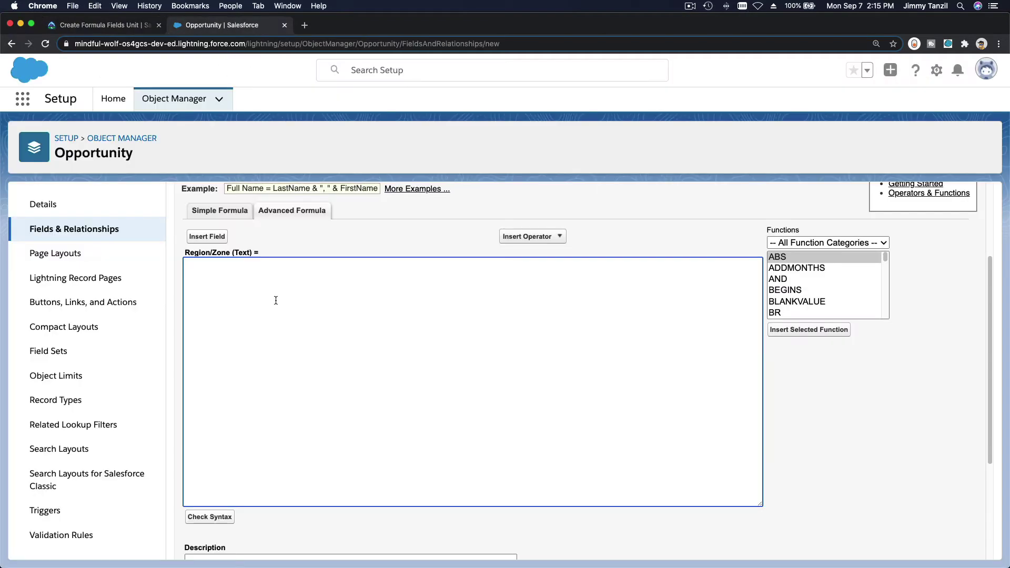
key("super+v")
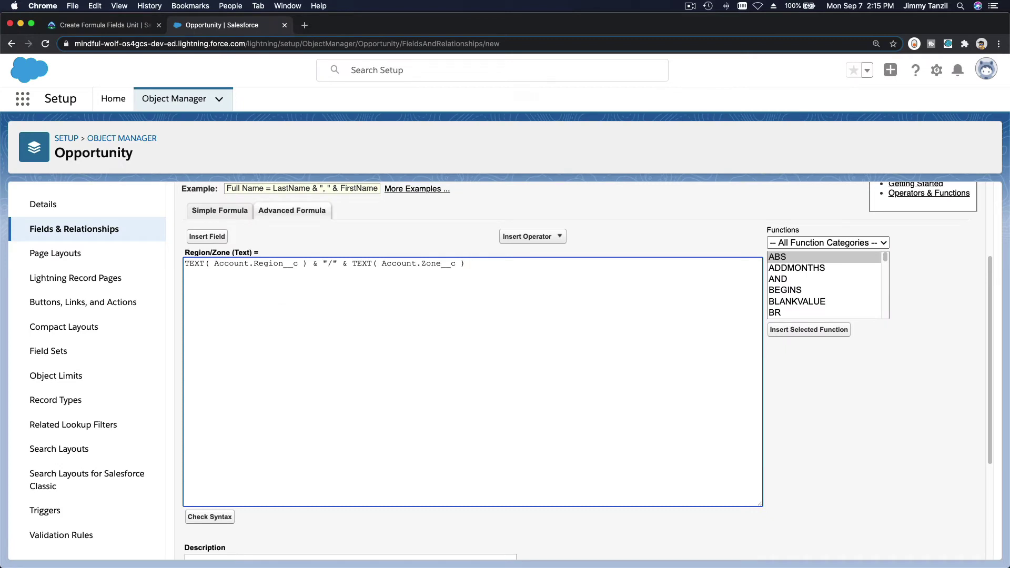
Step: Examine the TEXT function and its Account.Region__c argument in the Region/Zone formula
double_click(195, 263)
double_click(221, 264)
left_click(298, 263)
double_click(221, 263)
left_click(200, 263)
left_click(393, 240)
Step: Open the Account object's Fields & Relationships in a separate Setup browser tab
scroll(392, 239, "up", 1)
scroll(392, 241, "up", 3)
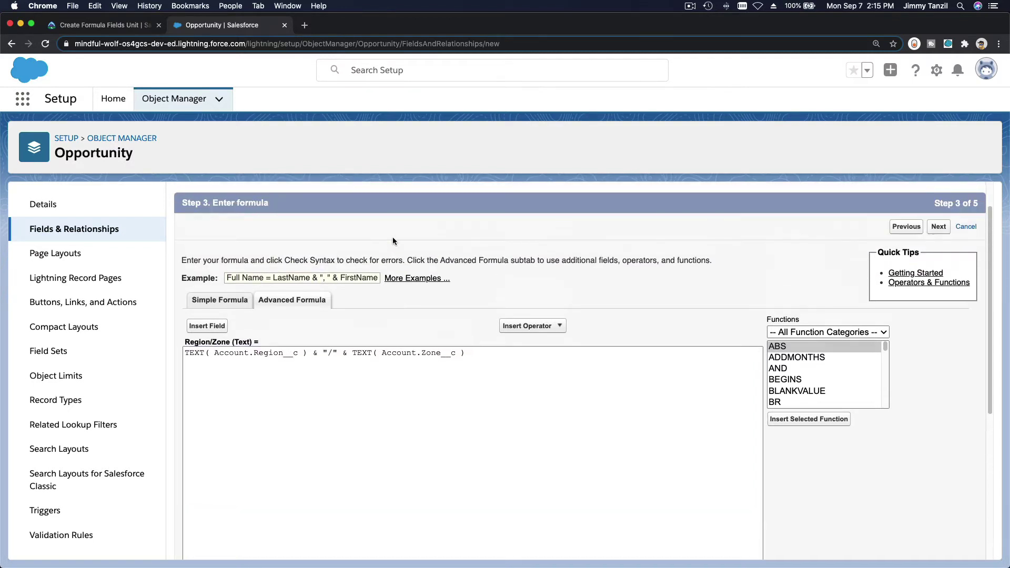
left_click(939, 72)
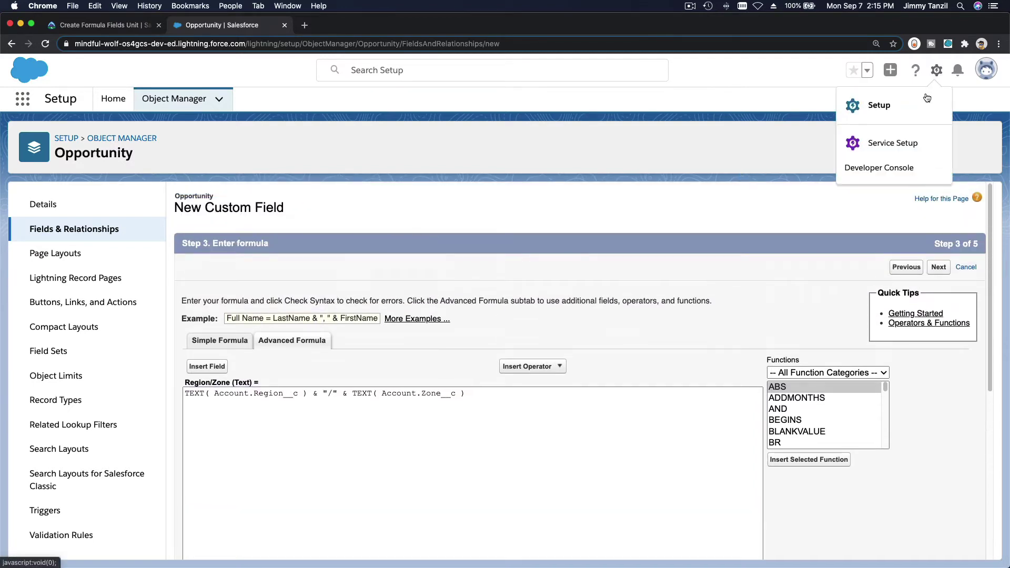
left_click(926, 104)
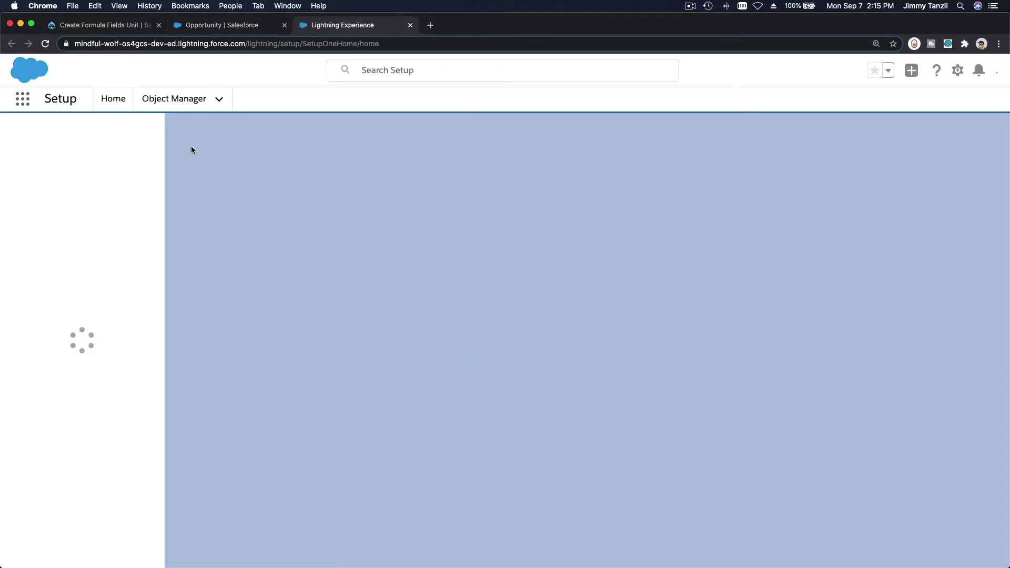
left_click(170, 100)
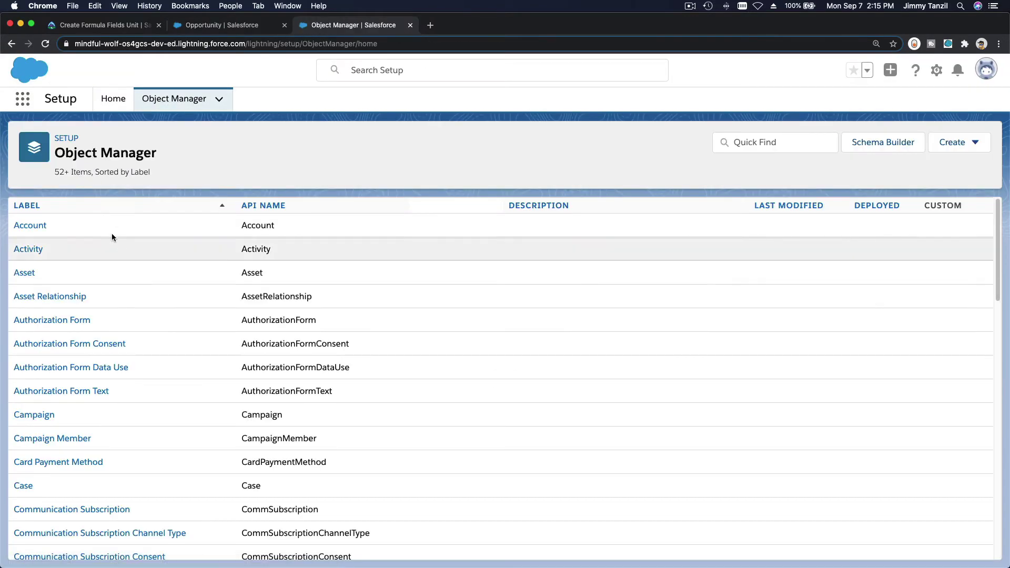
left_click(45, 226)
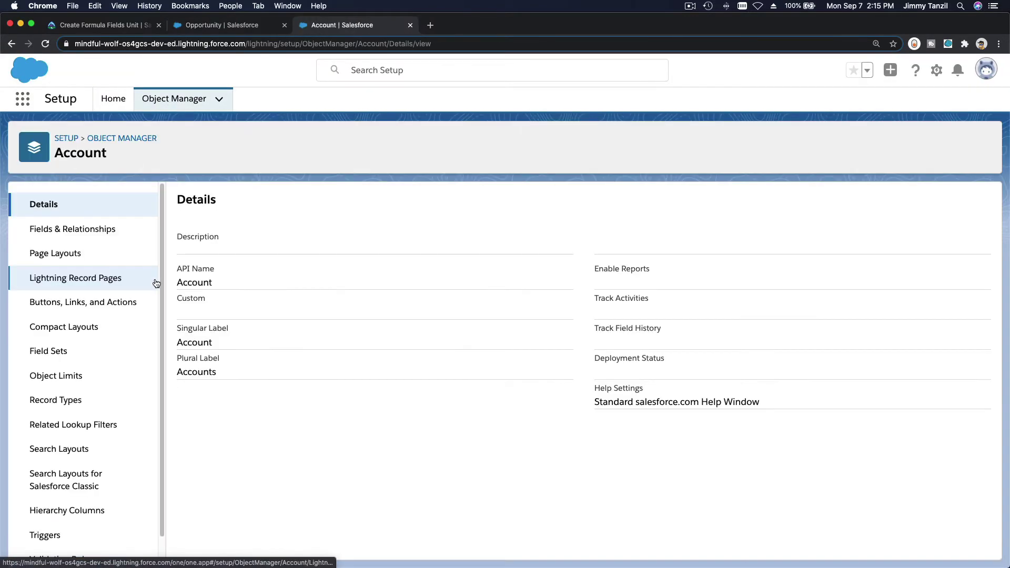
left_click(124, 230)
Step: Find the Region field among the Account fields, view its definition and check its data type in the list
left_click(660, 201)
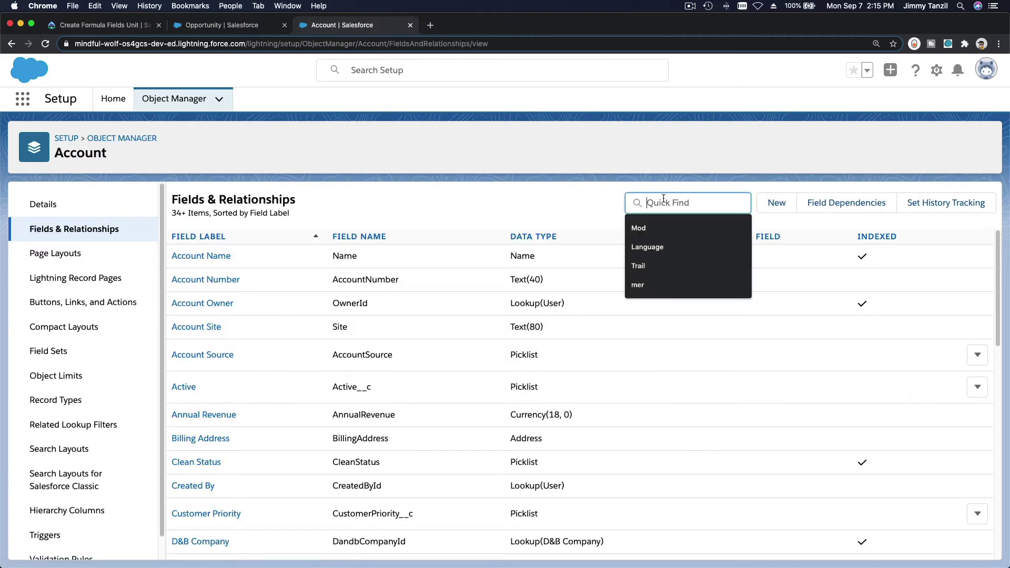
type("Region")
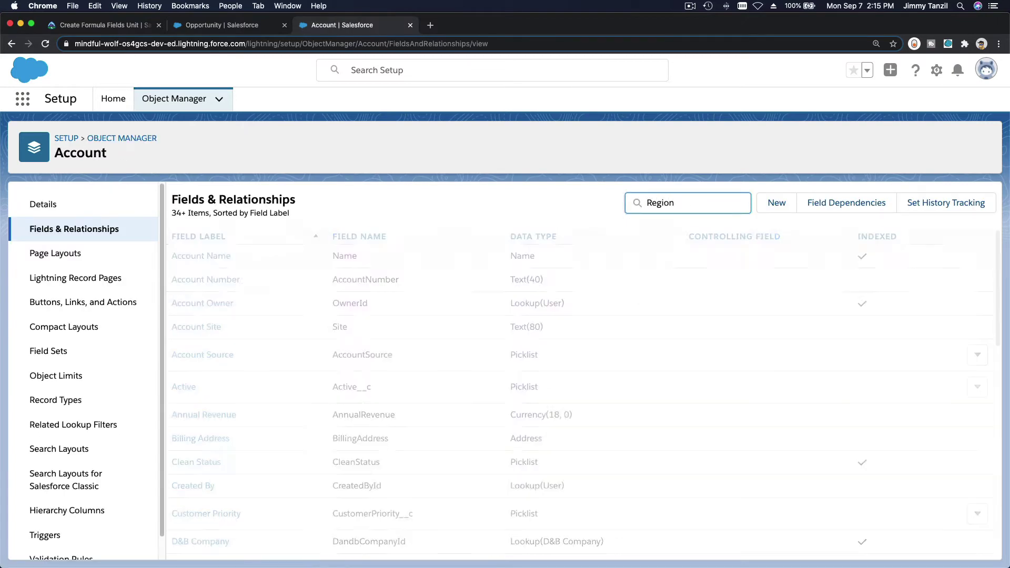
left_click(208, 277)
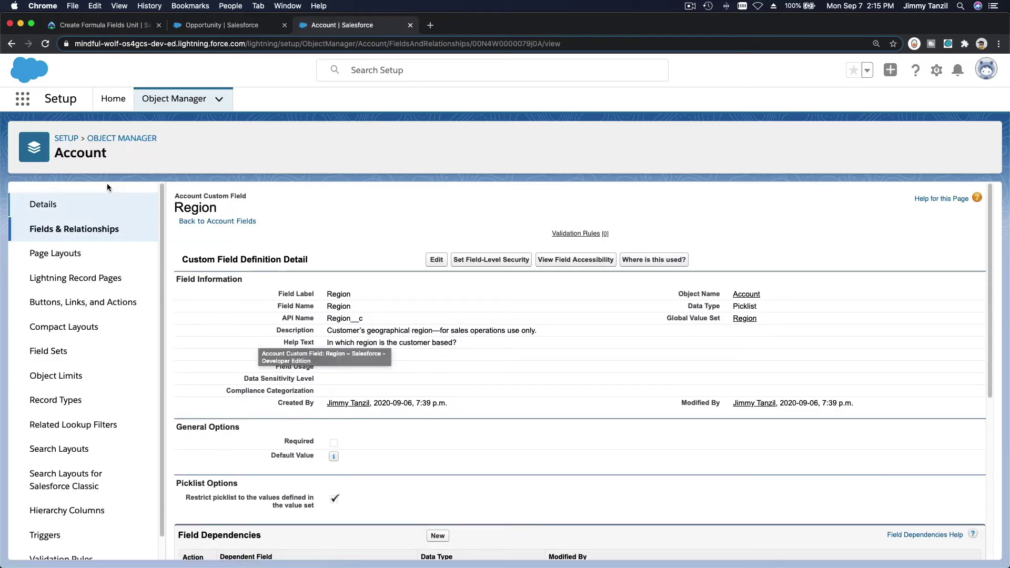
left_click(105, 229)
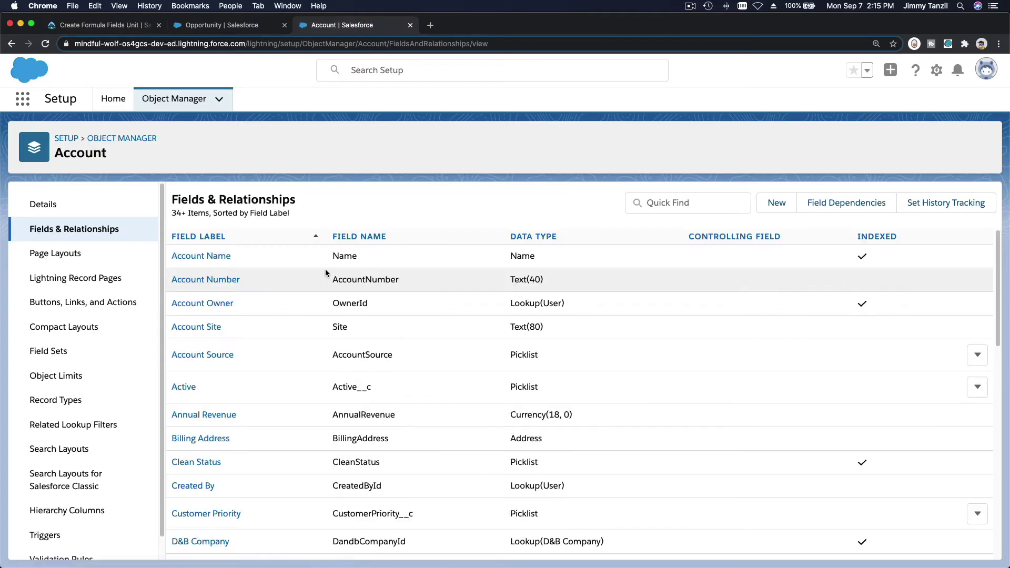
left_click(669, 203)
type("Reg")
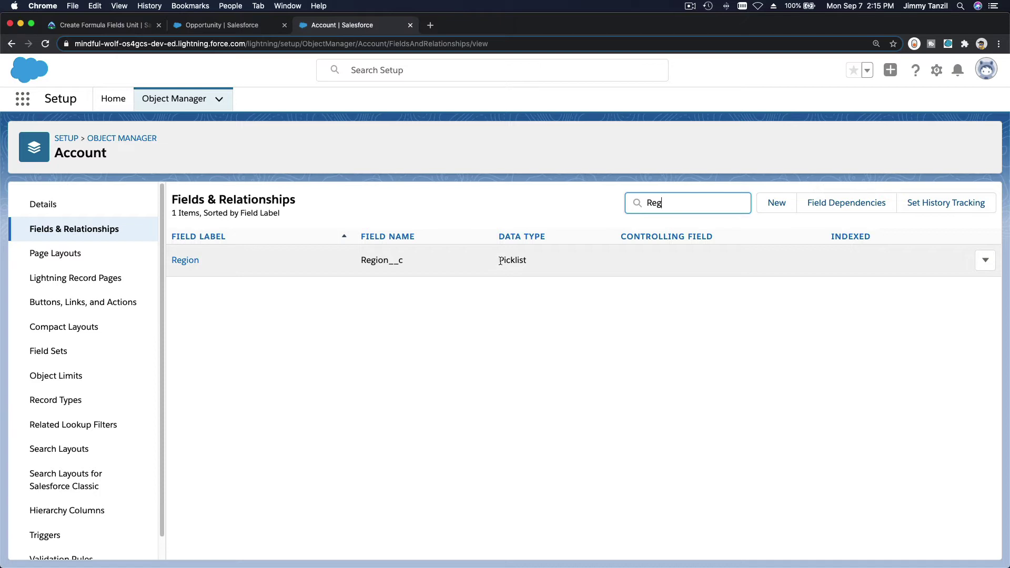
left_click_drag(500, 261, 528, 262)
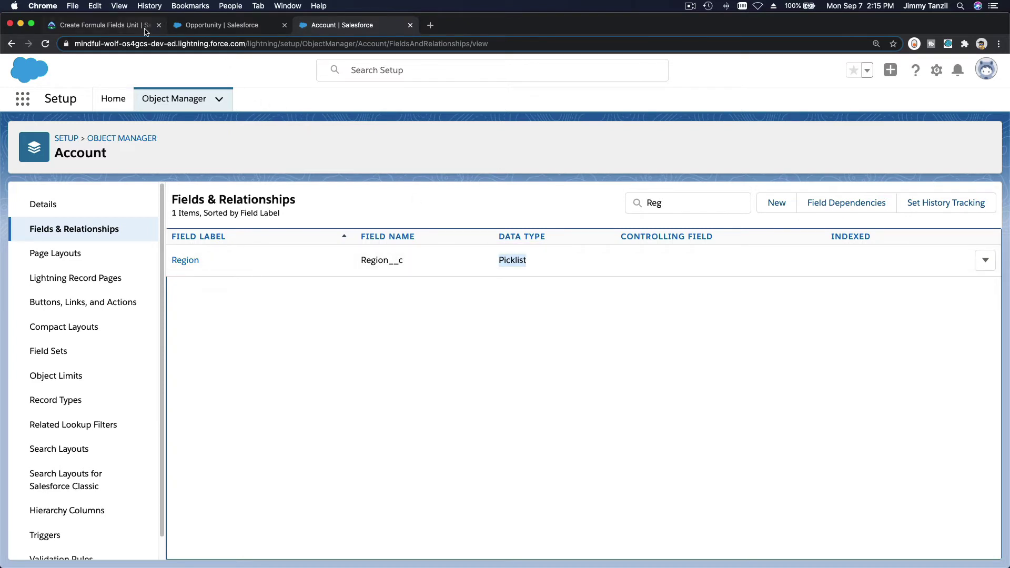
Step: Return to the Opportunity field formula and replace the first TEXT function's argument by inserting the Account object's Region field
left_click(176, 25)
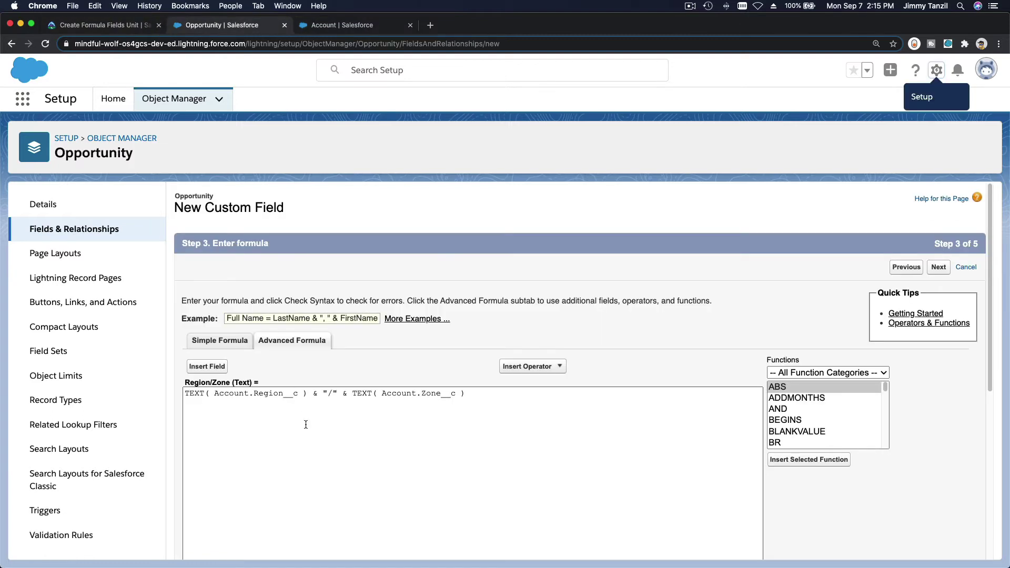
double_click(197, 393)
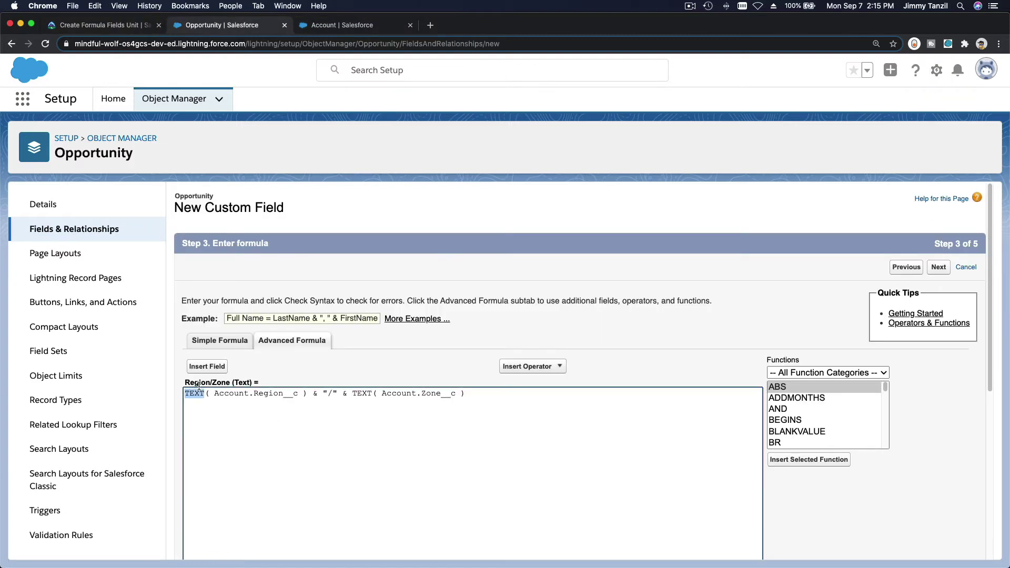
left_click(228, 394)
left_click_drag(298, 394, 215, 394)
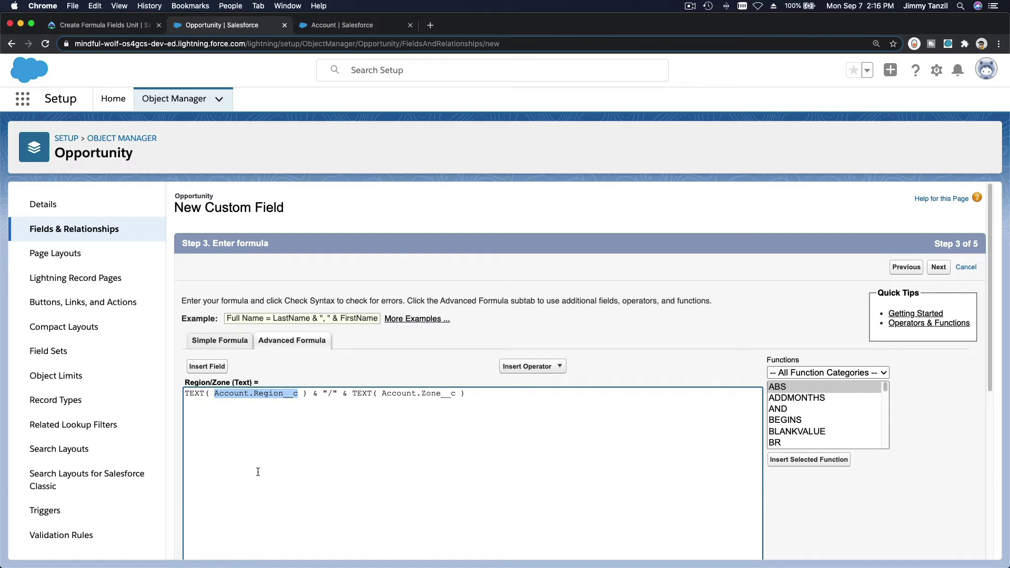
key("BackSpace")
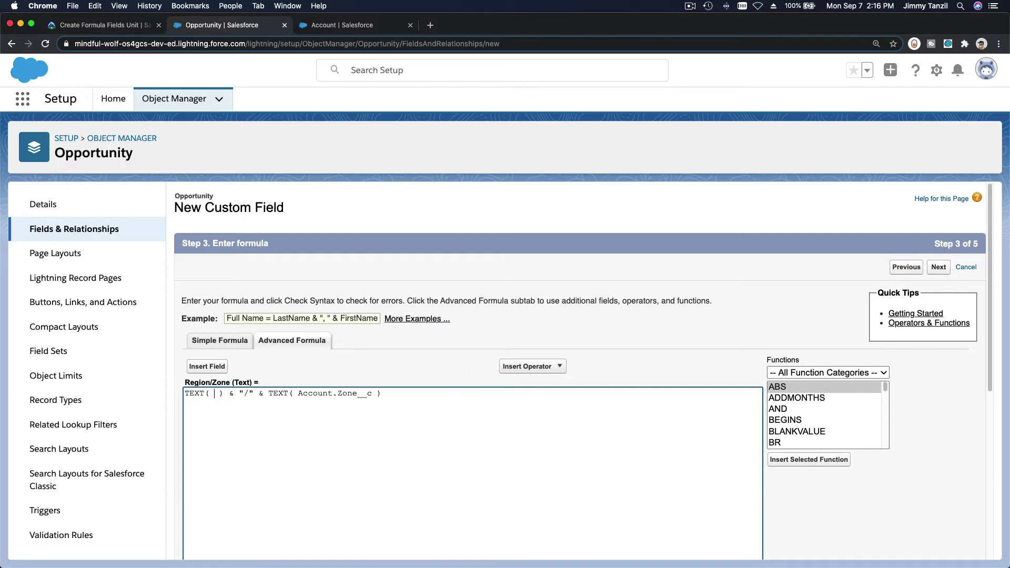
left_click(206, 366)
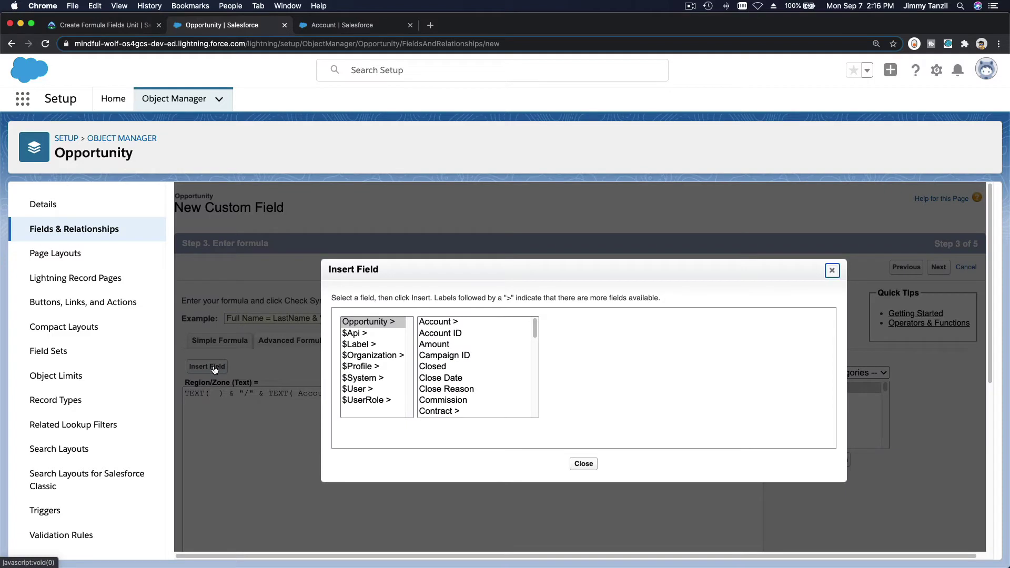
left_click(449, 323)
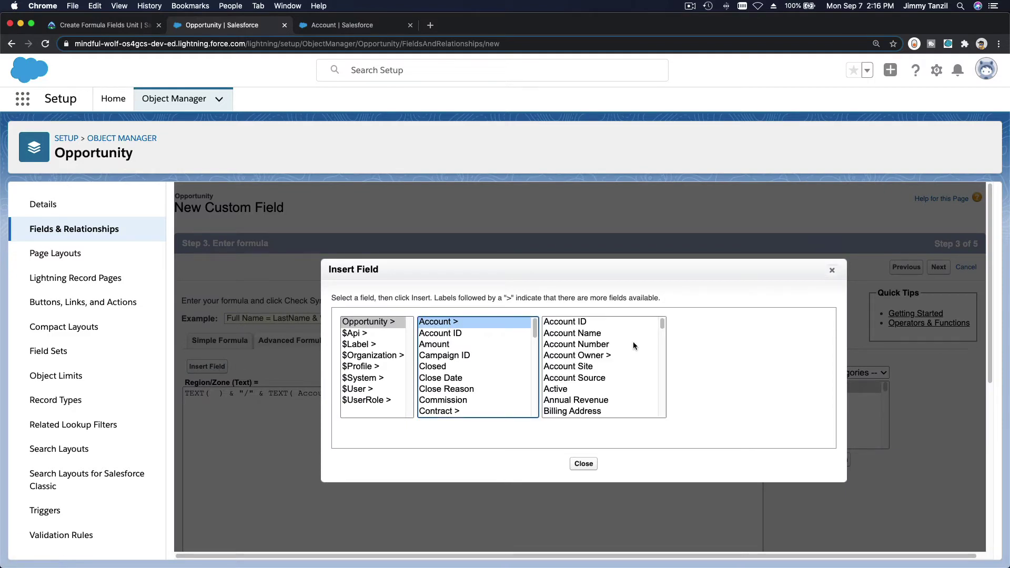
scroll(633, 343, "down", 2)
scroll(632, 345, "down", 1)
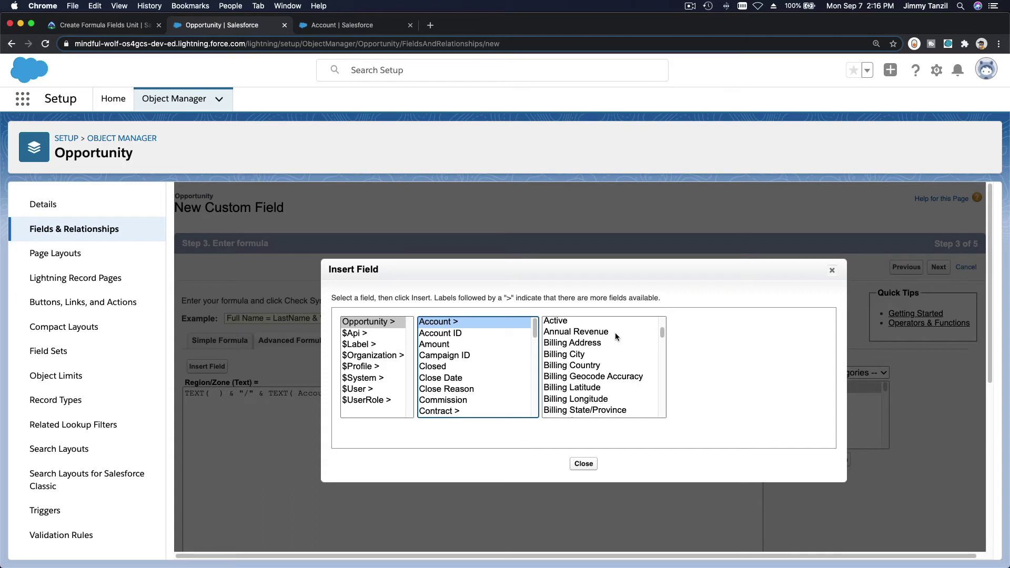
scroll(616, 337, "down", 8)
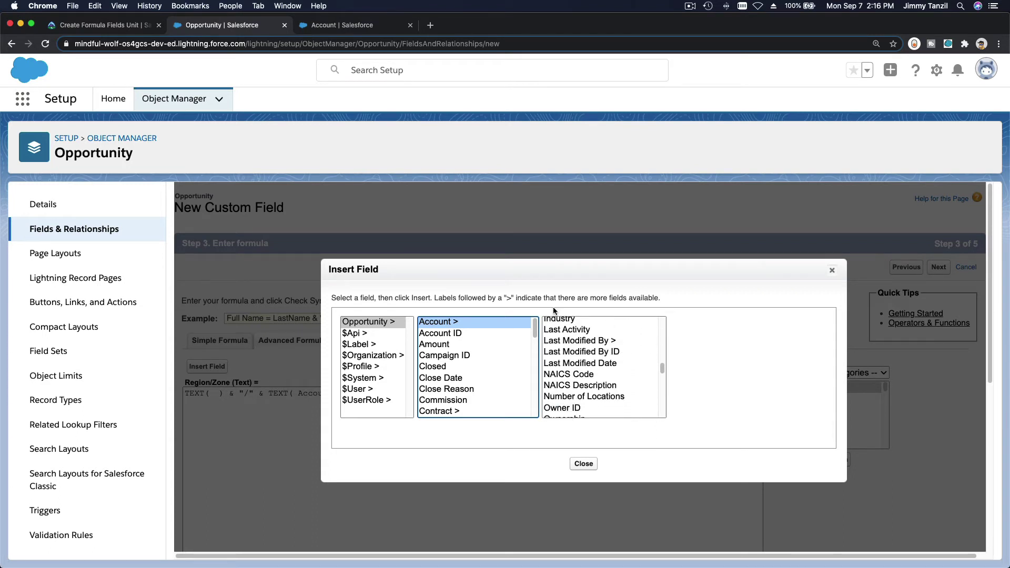
scroll(563, 353, "down", 4)
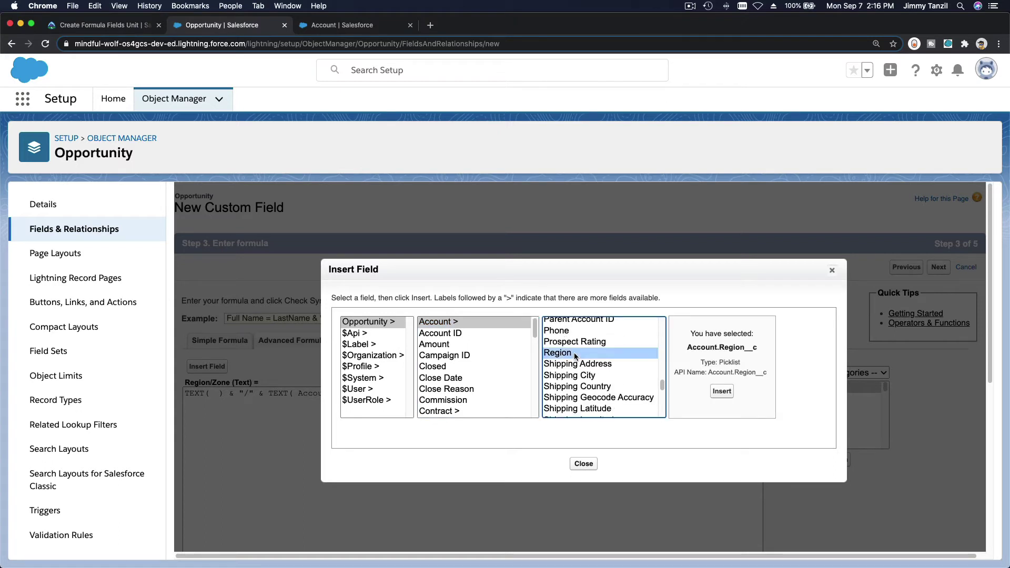
left_click(722, 392)
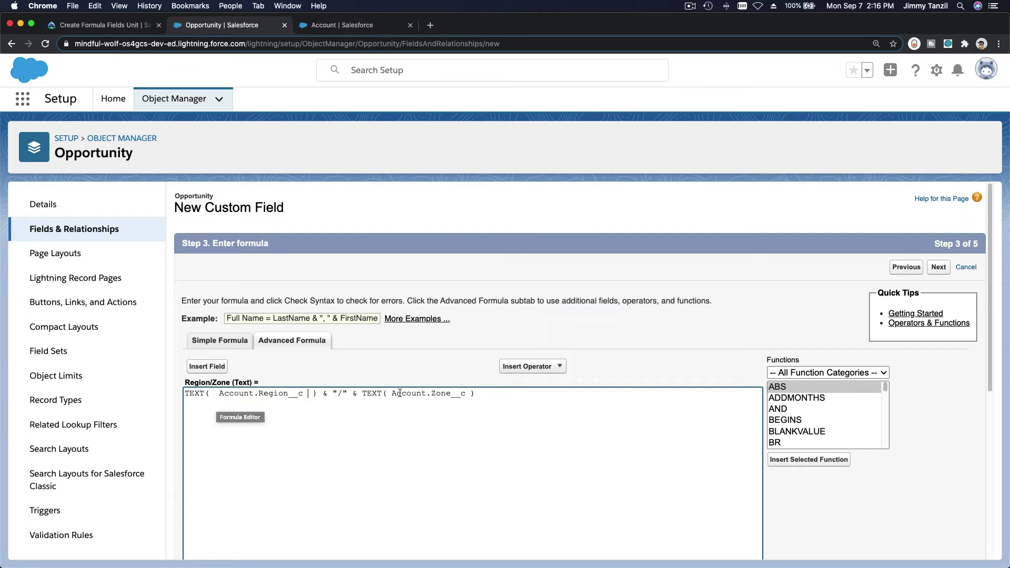
Step: Clear the Account.Zone__c argument from the second TEXT function and open the field picker for it
left_click_drag(391, 393, 464, 393)
key("BackSpace")
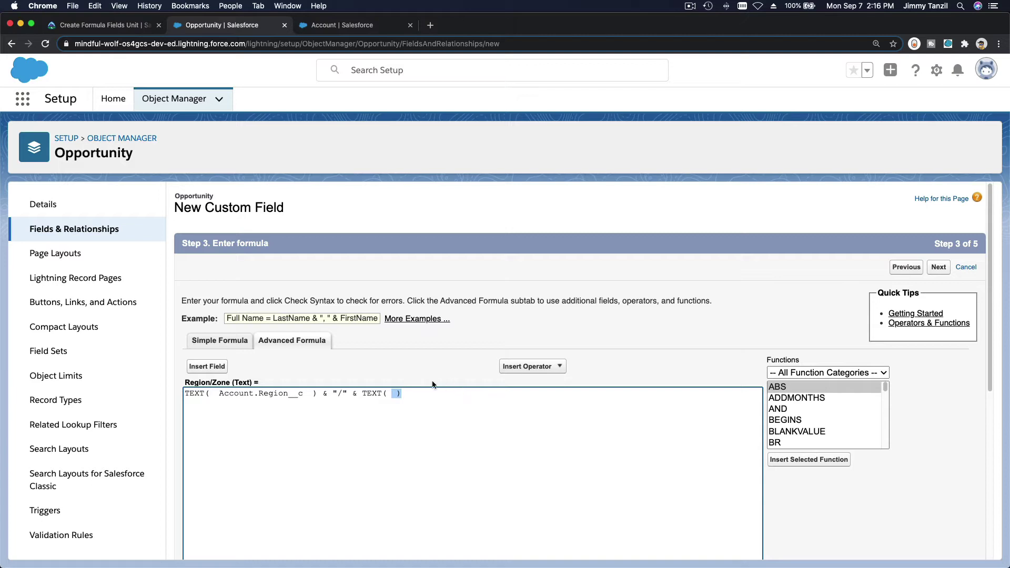
left_click(417, 408)
left_click(206, 366)
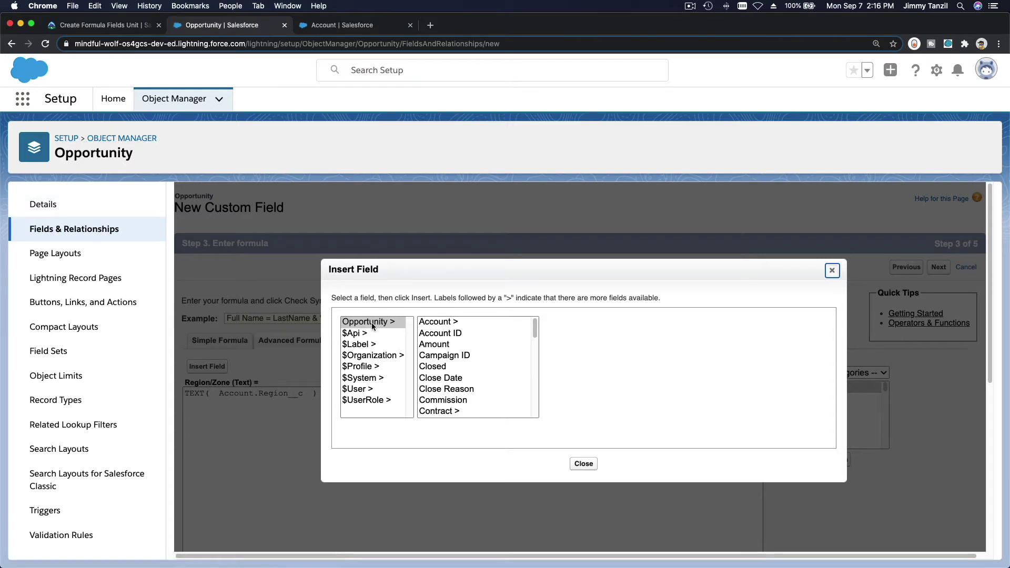
Step: Examine the related objects reachable from Opportunity, including Account, Contract, Created By, Price Book and Primary Campaign Source
left_click(454, 323)
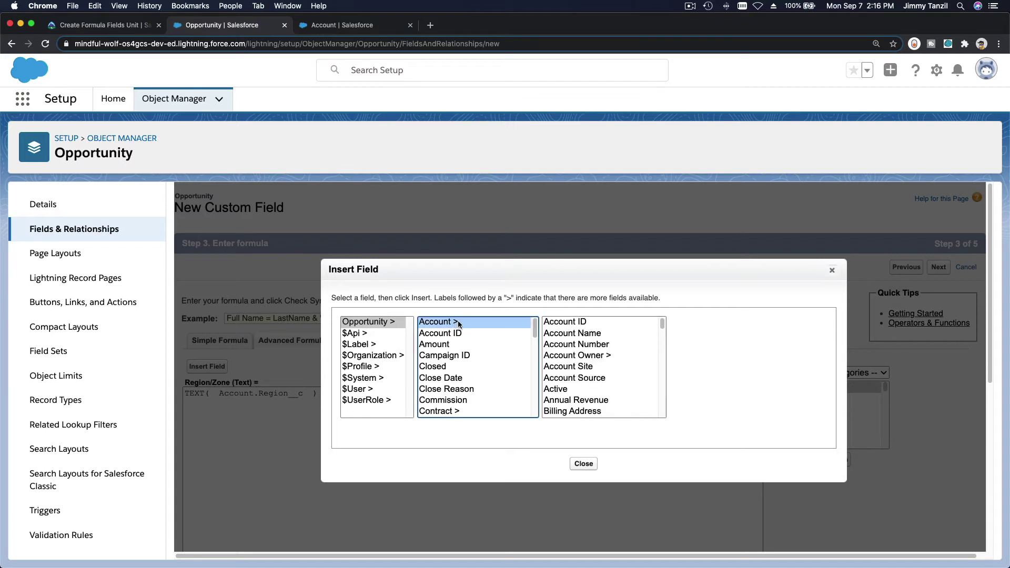
left_click(456, 409)
scroll(456, 406, "down", 3)
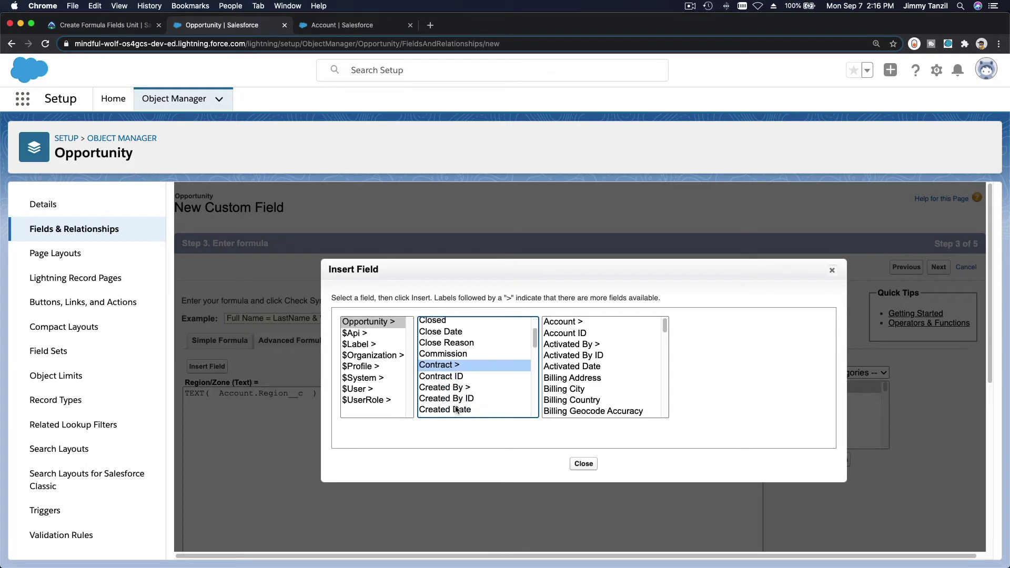
left_click(463, 376)
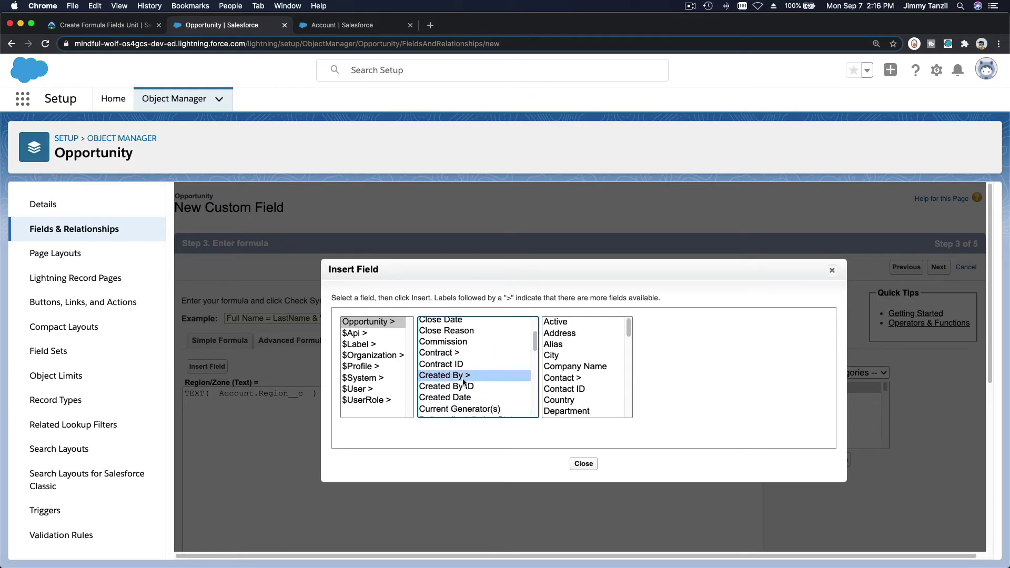
scroll(480, 390, "down", 4)
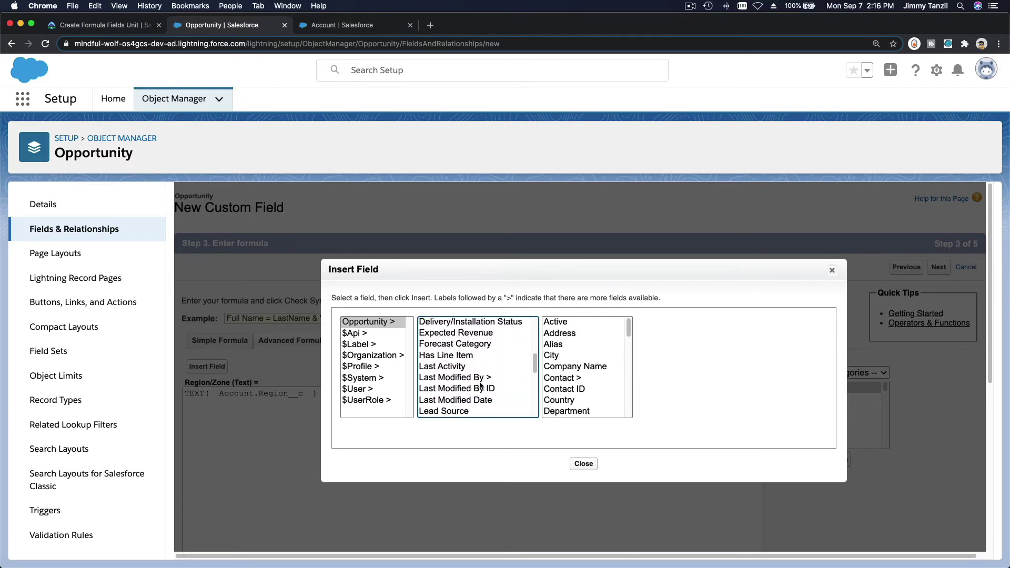
left_click(481, 383)
scroll(480, 385, "down", 5)
left_click(479, 383)
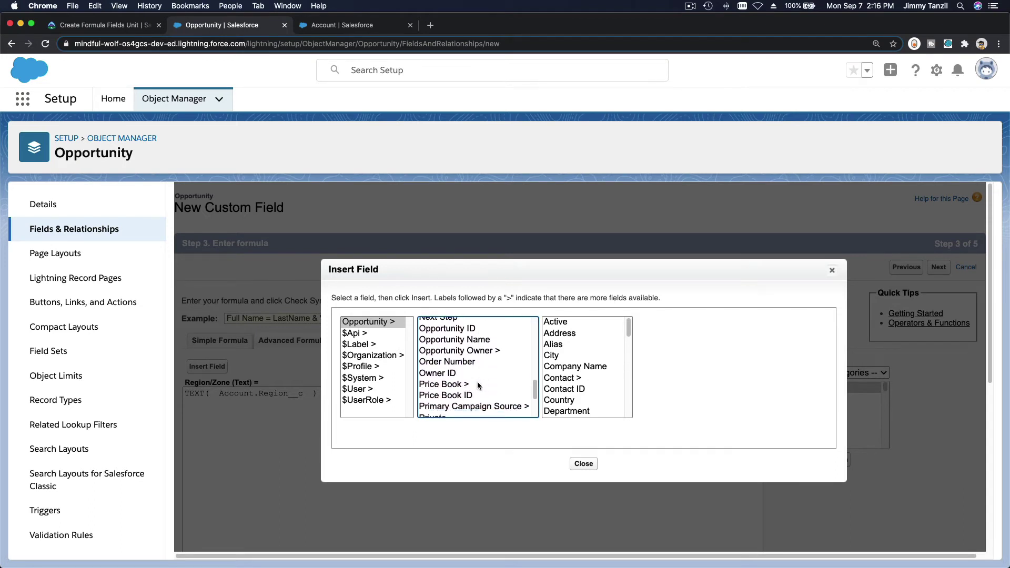
scroll(477, 383, "down", 3)
scroll(477, 380, "down", 1)
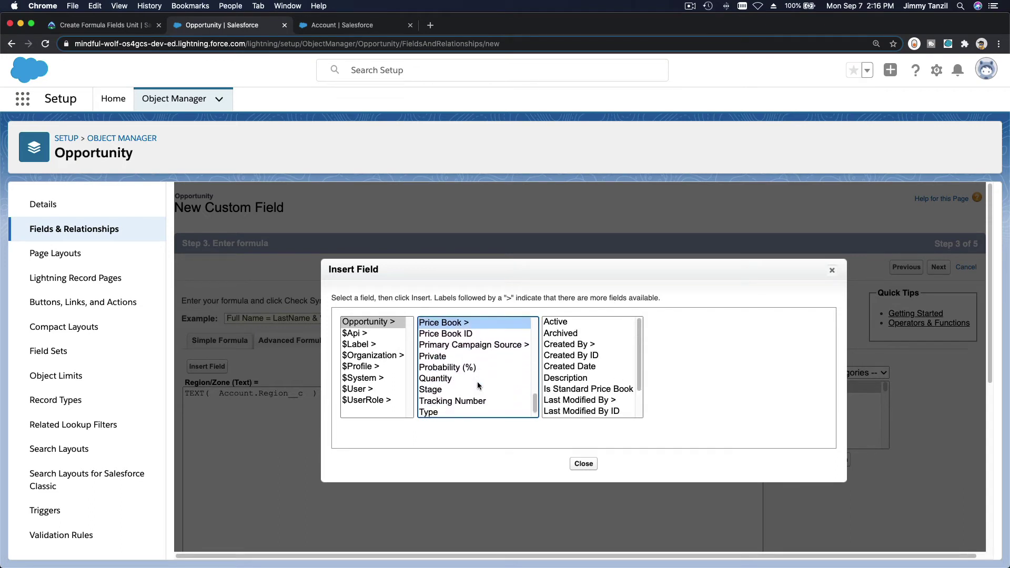
left_click(482, 343)
scroll(482, 345, "down", 1)
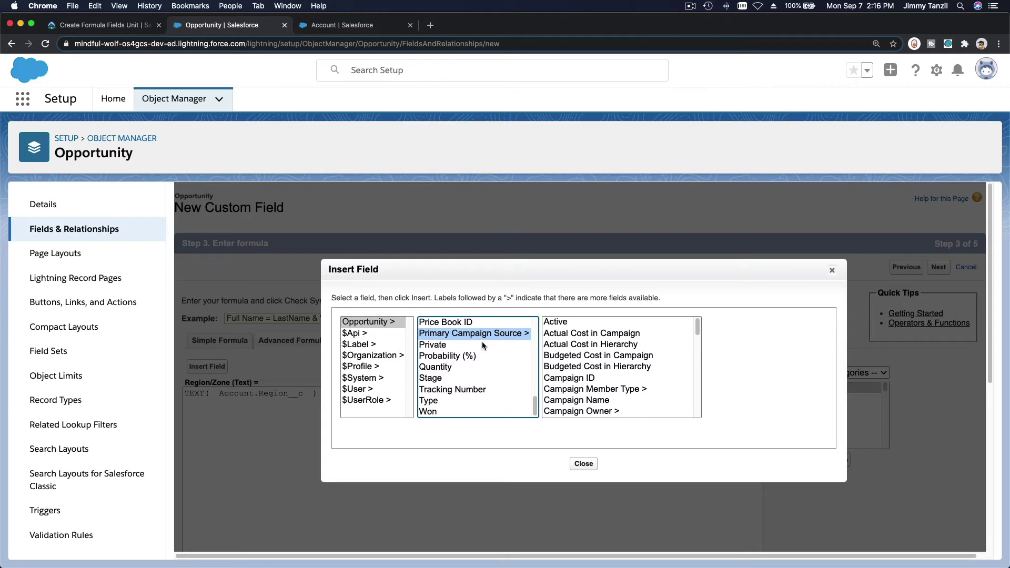
scroll(480, 364, "up", 3)
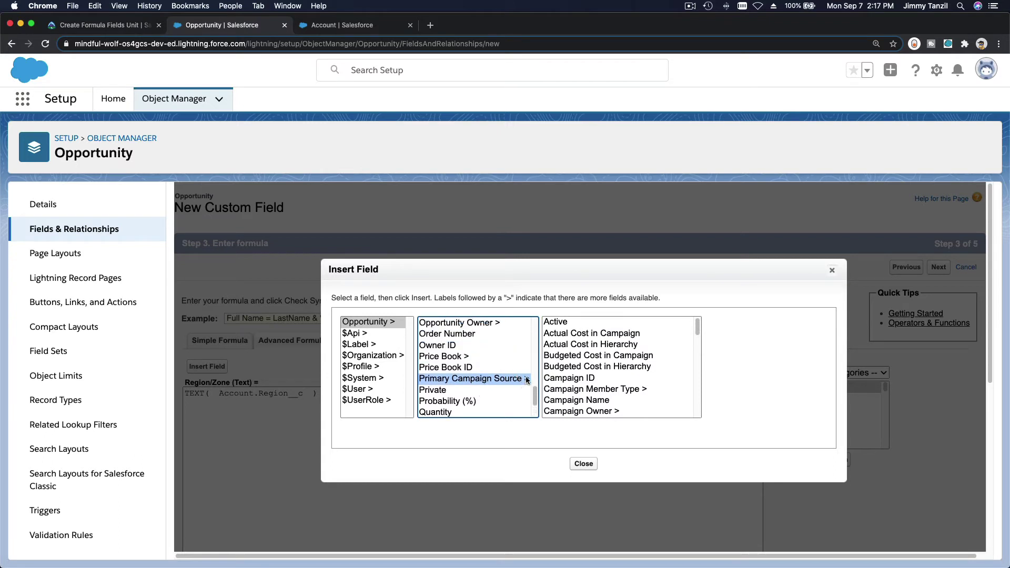
scroll(471, 361, "up", 4)
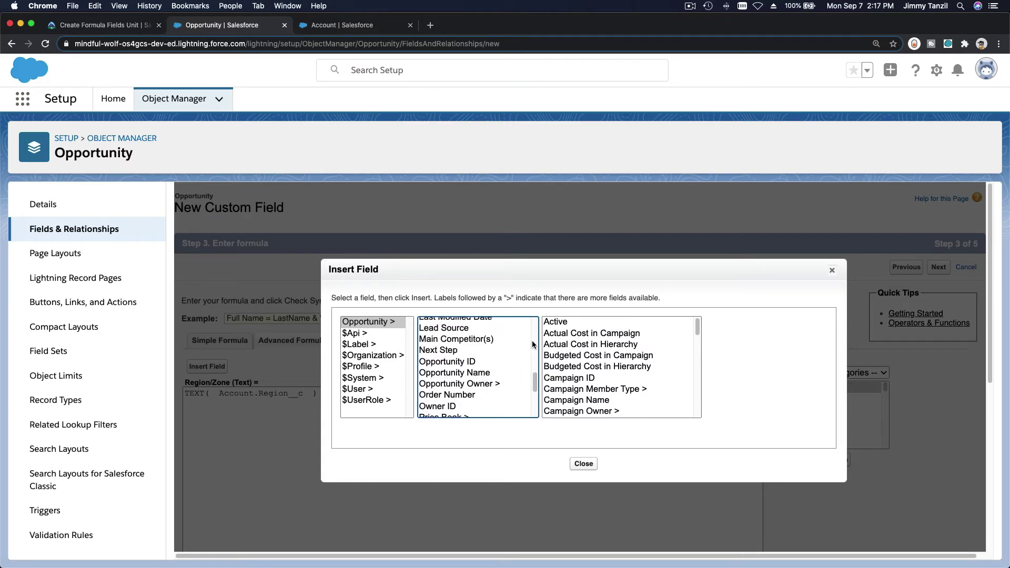
scroll(445, 360, "up", 10)
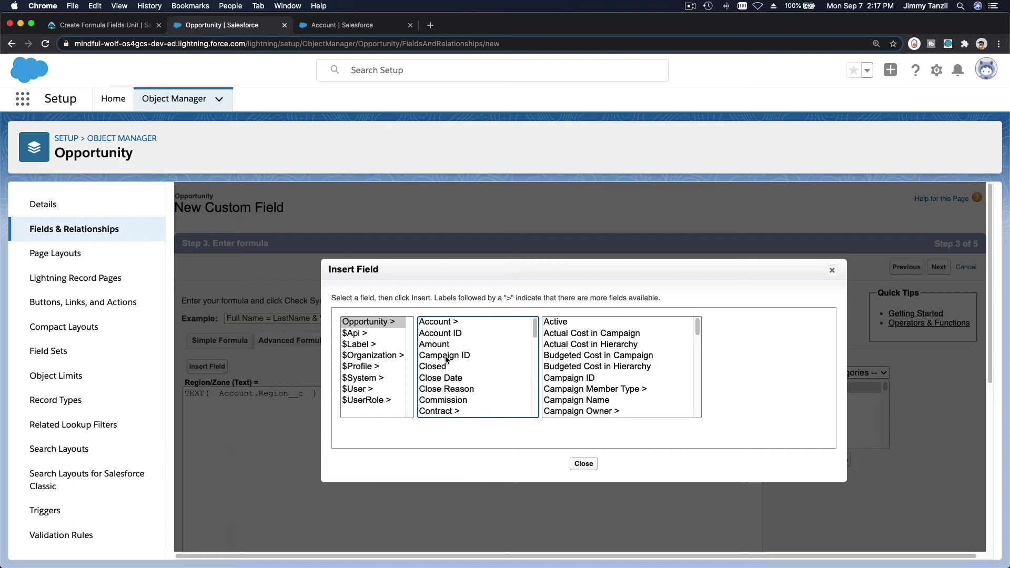
Step: Examine the Account object's fields and its related objects, such as Account Owner and D&B Company
left_click(448, 322)
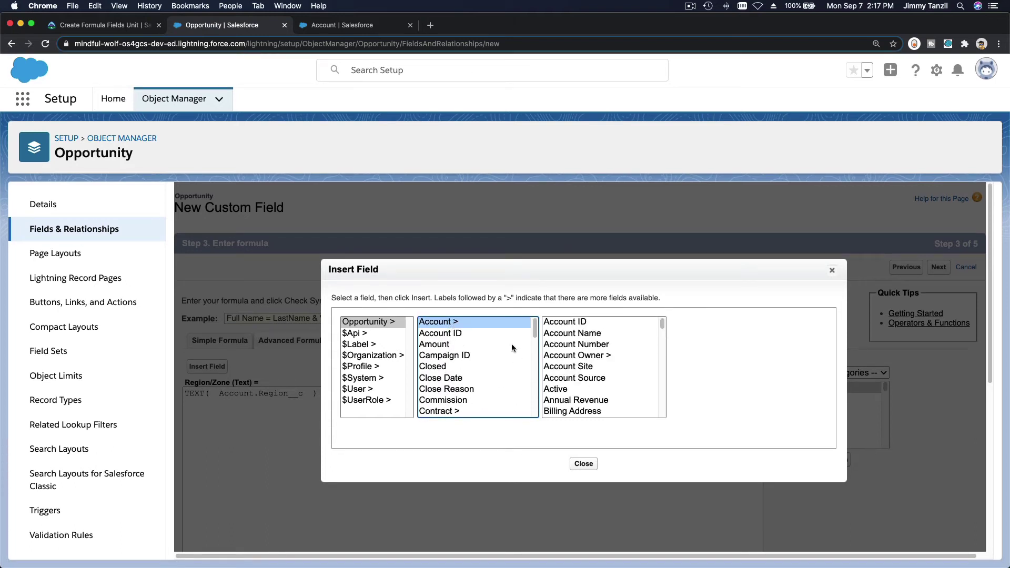
left_click(593, 367)
left_click(591, 357)
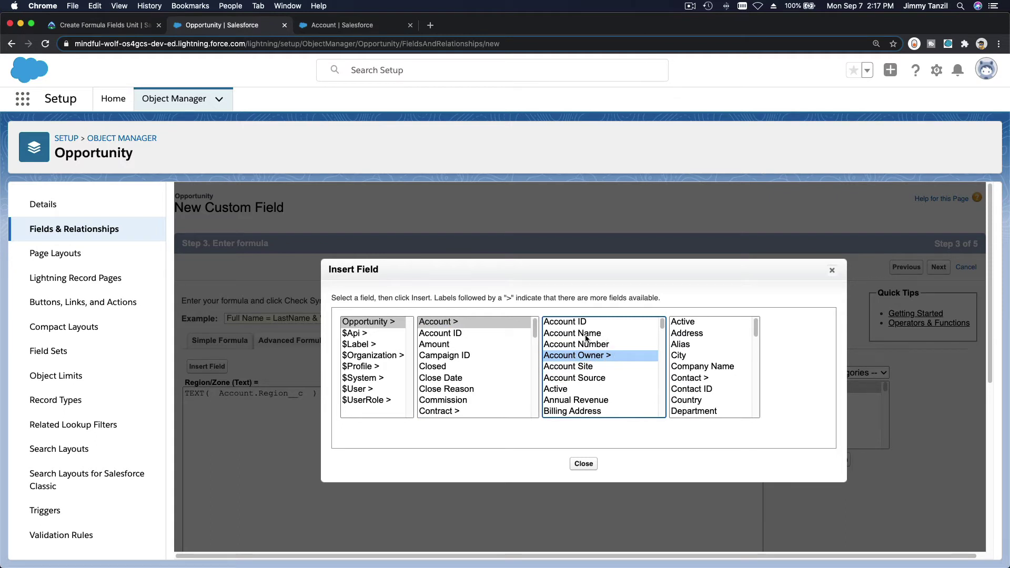
scroll(587, 340, "down", 10)
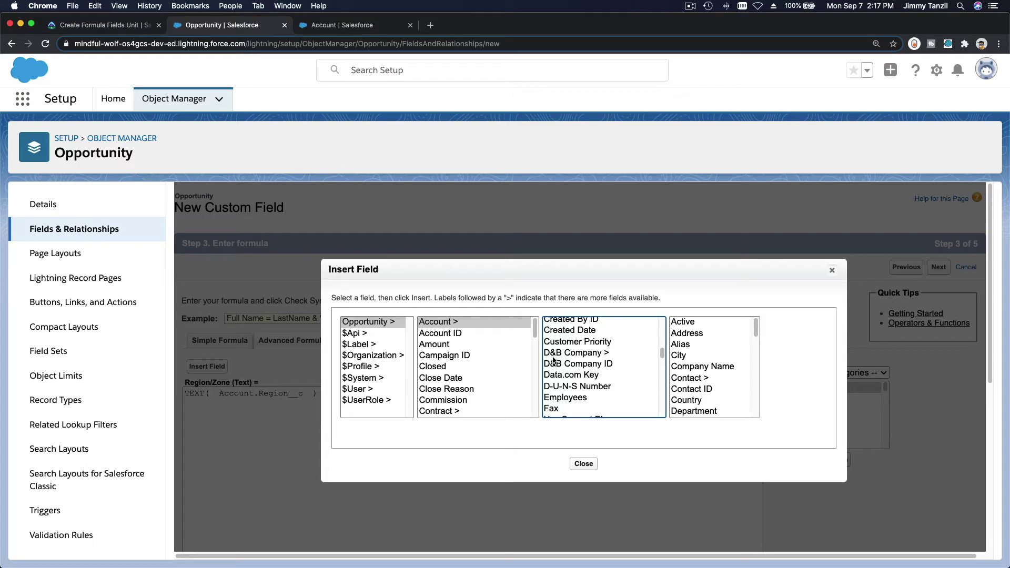
left_click(574, 357)
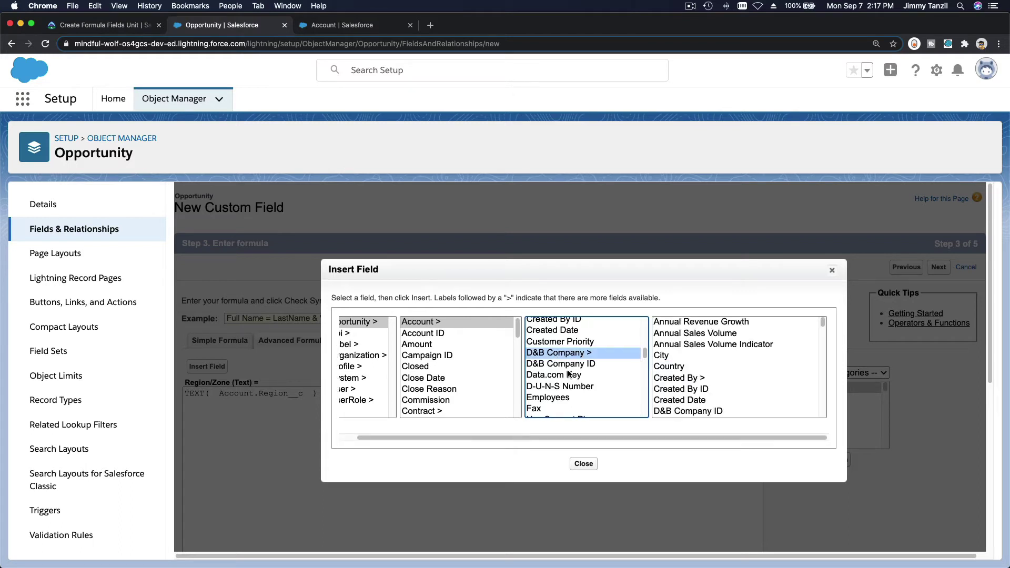
scroll(572, 365, "down", 6)
scroll(569, 374, "down", 8)
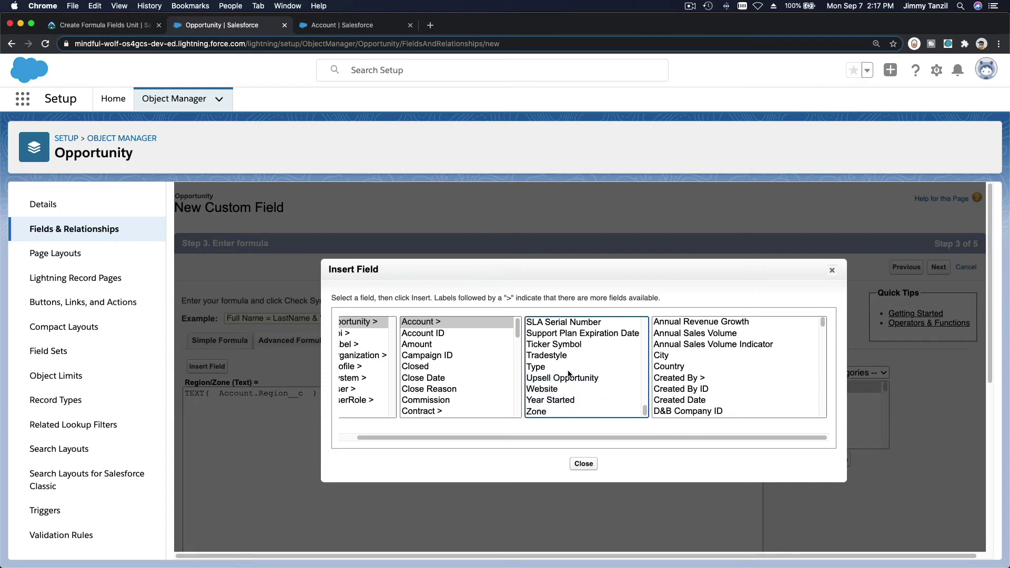
scroll(569, 374, "up", 15)
scroll(568, 374, "up", 4)
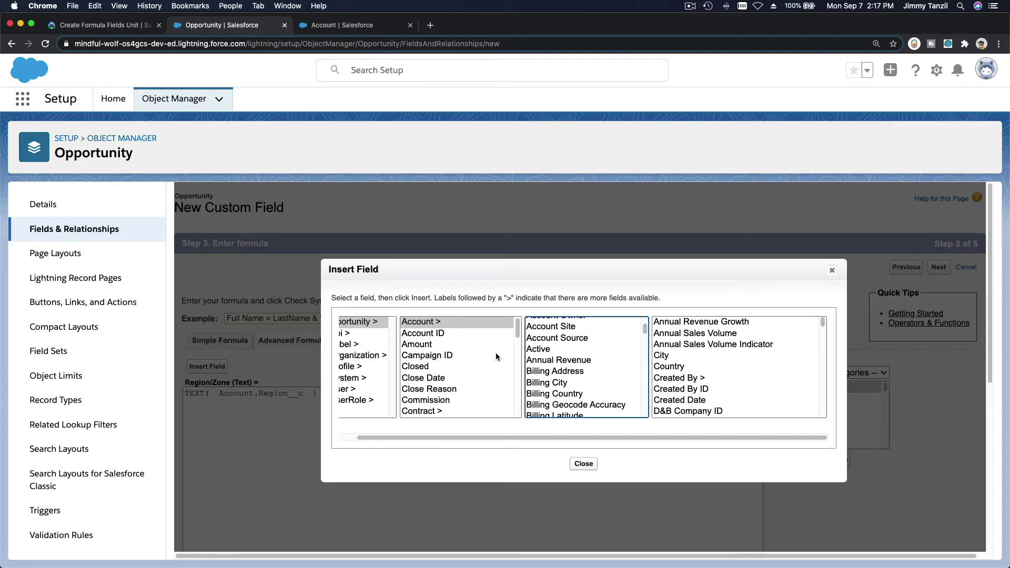
scroll(577, 355, "up", 2)
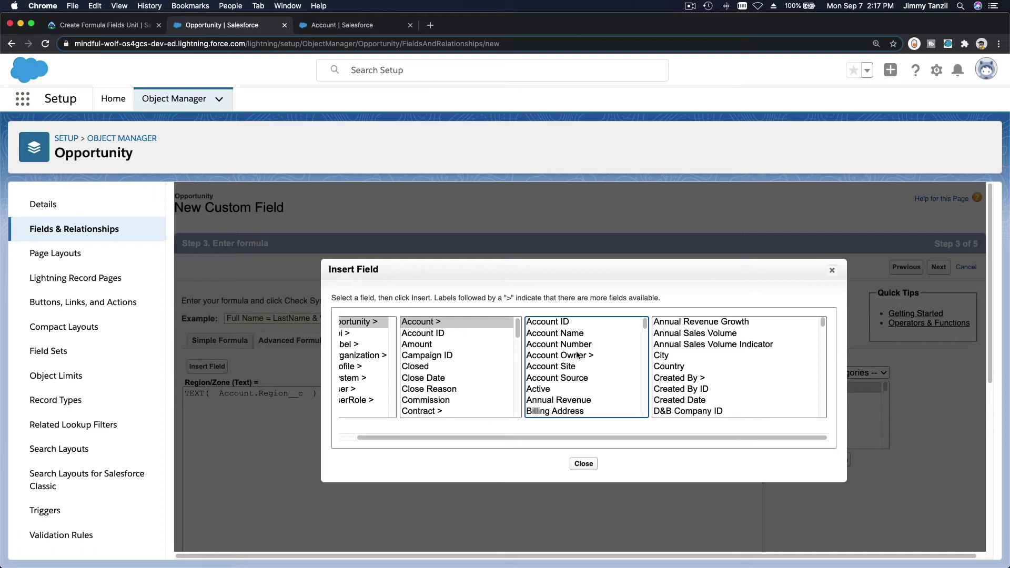
Step: Insert the Account object's Zone field as the argument of the second TEXT function
scroll(577, 355, "down", 15)
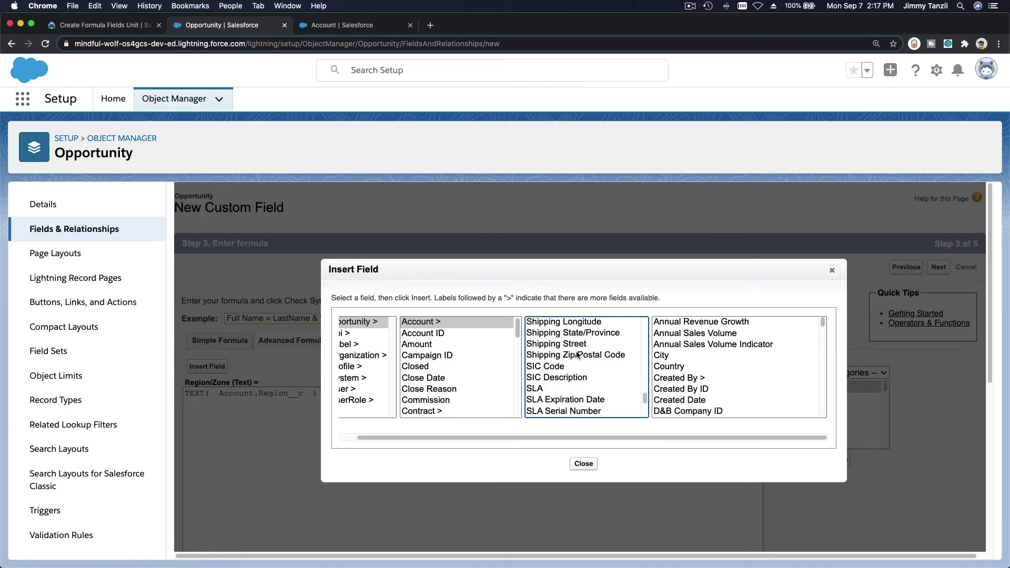
scroll(576, 355, "down", 3)
left_click(547, 412)
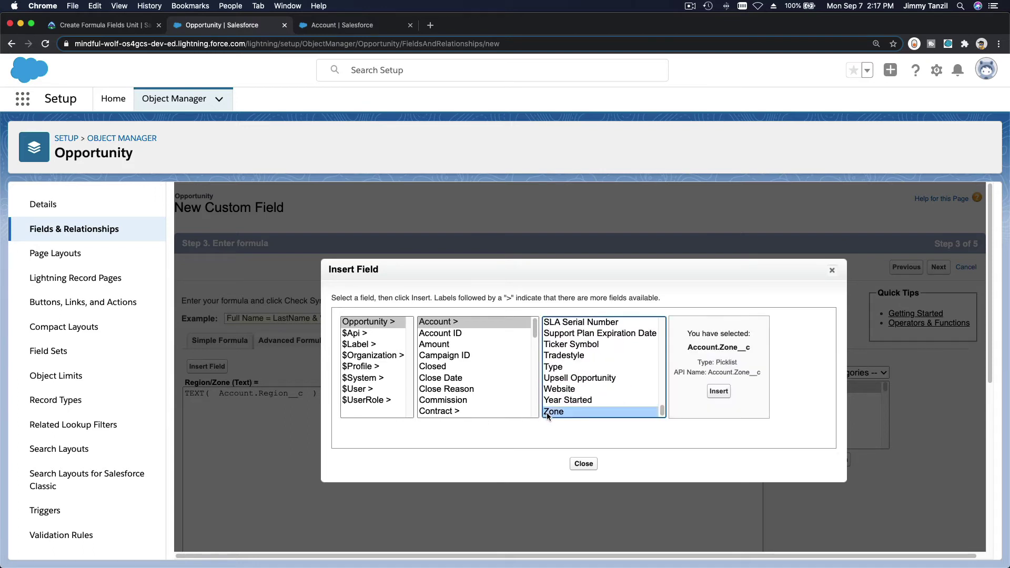
left_click(720, 391)
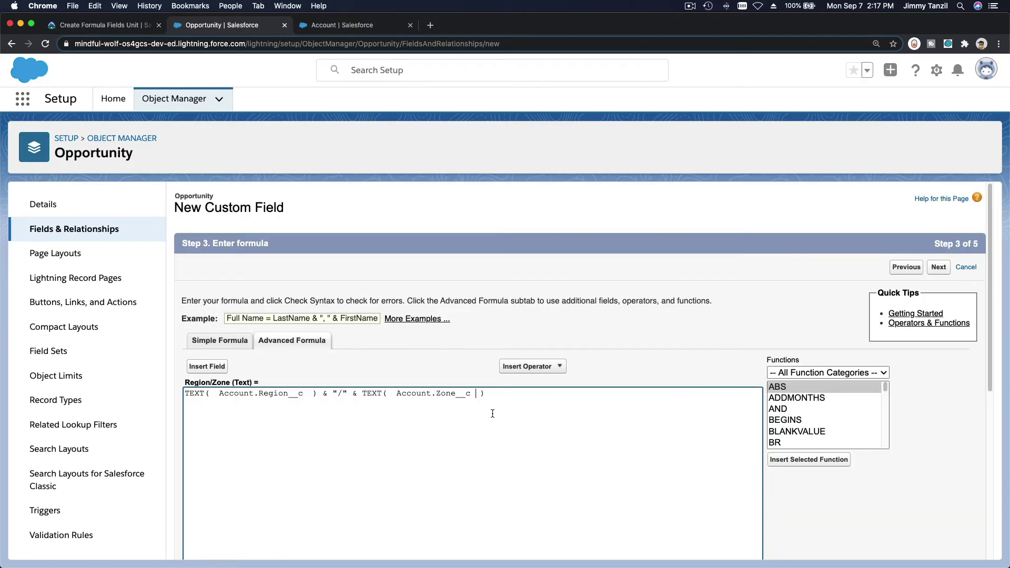
Step: Check the syntax of the Region/Zone formula and return to the Trailhead instructions
scroll(492, 413, "down", 5)
left_click(231, 391)
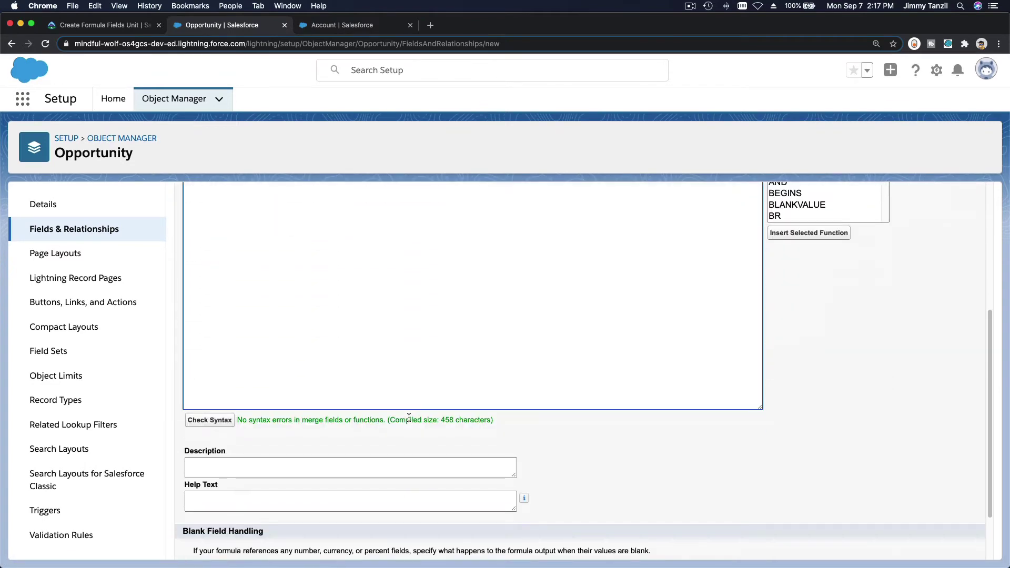
scroll(409, 417, "up", 5)
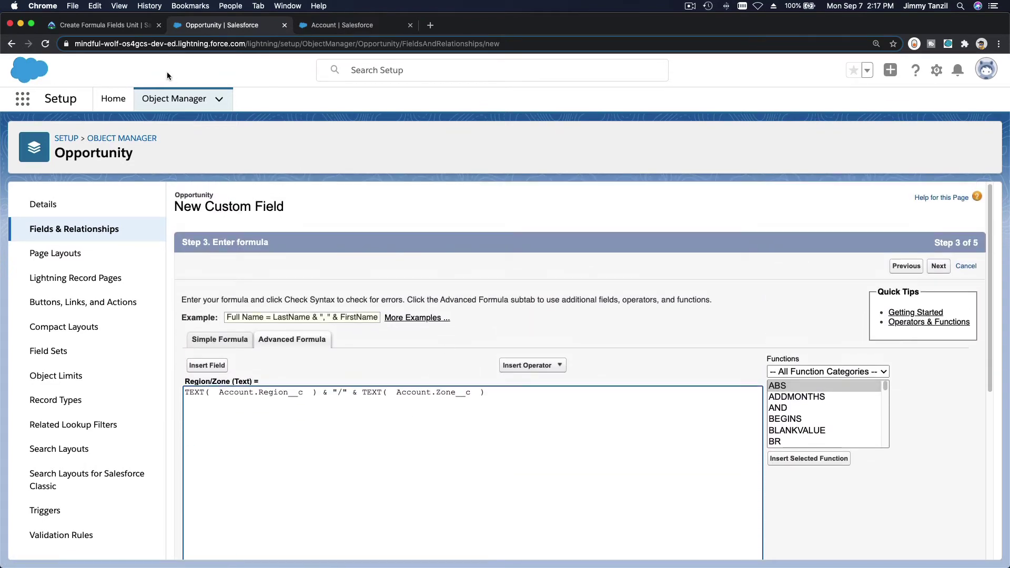
left_click(132, 26)
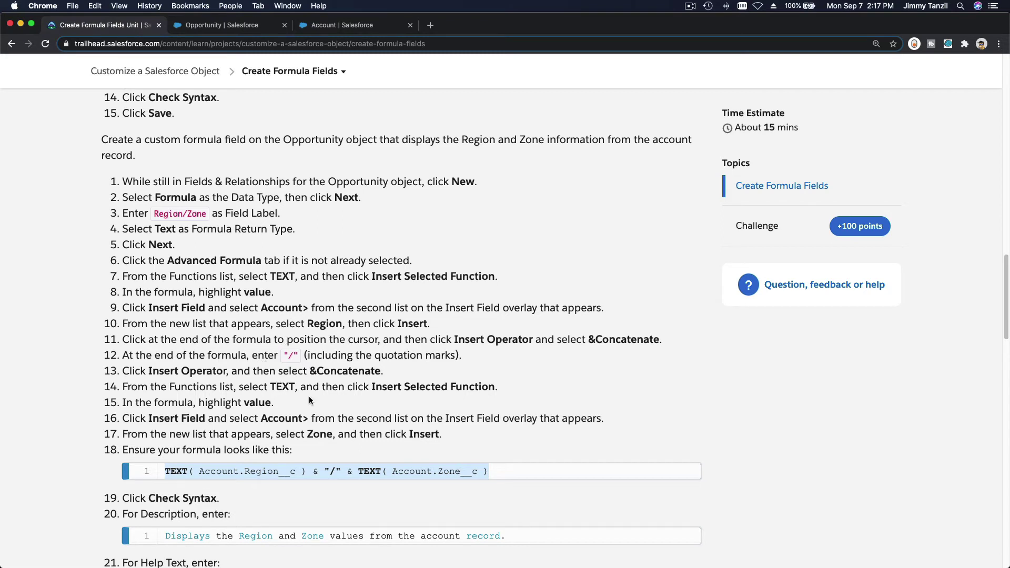
Step: Copy the description from the Trailhead instructions into the Region/Zone field: "Displays the Region and Zone values from the account record."
scroll(309, 400, "down", 5)
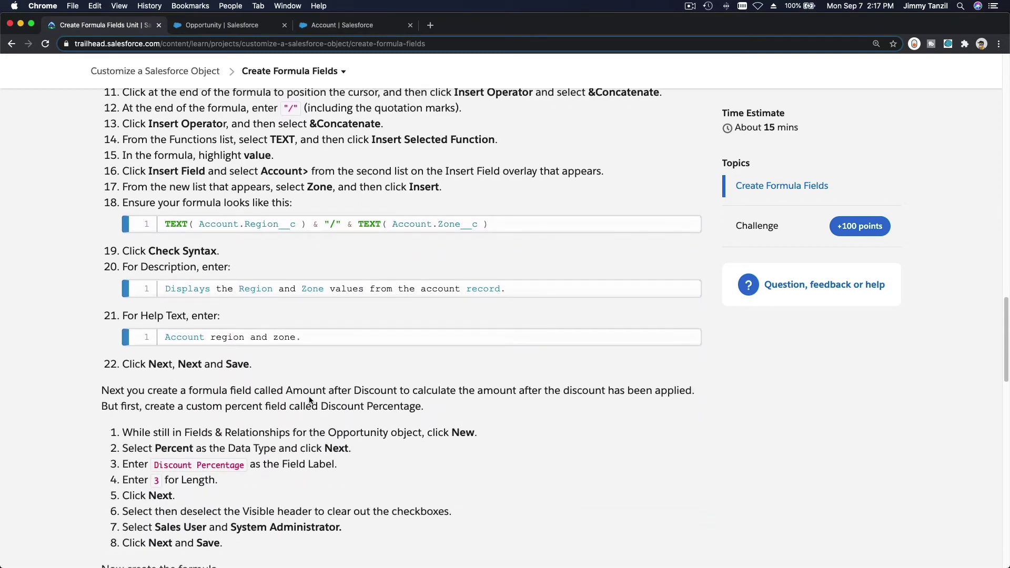
triple_click(298, 288)
key("super+c")
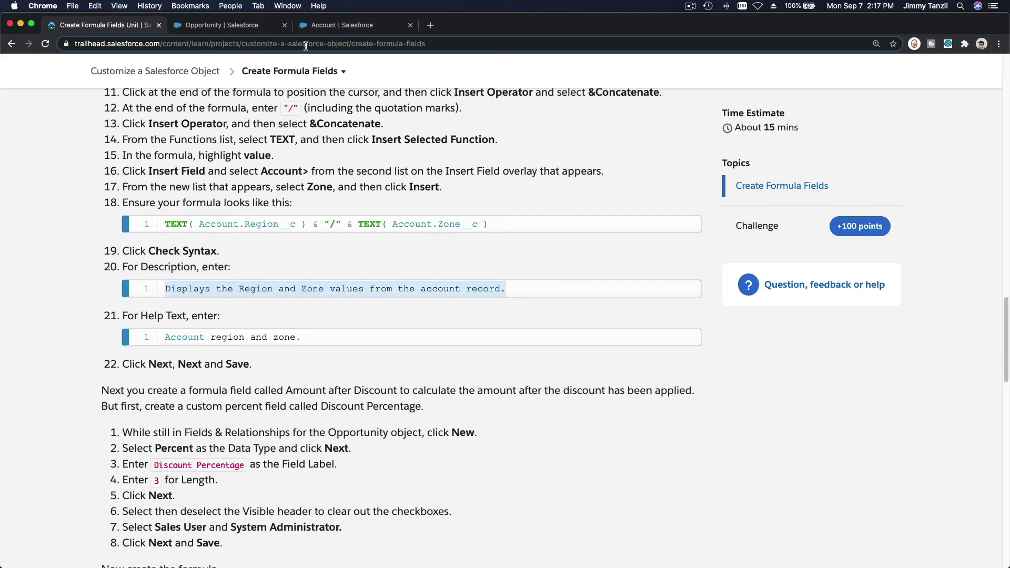
left_click(323, 28)
left_click(221, 26)
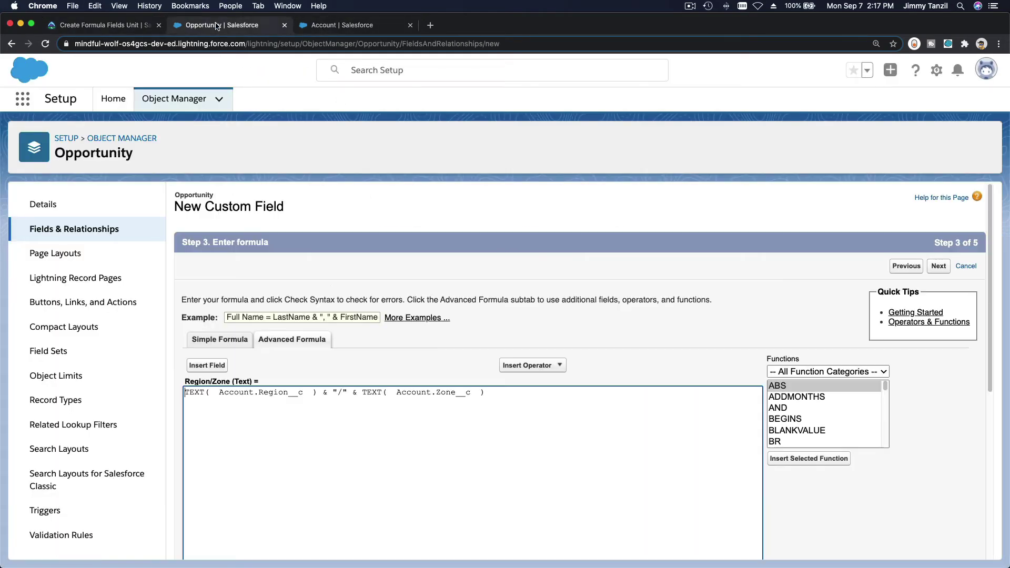
scroll(308, 393, "down", 5)
left_click(308, 393)
key("super+v")
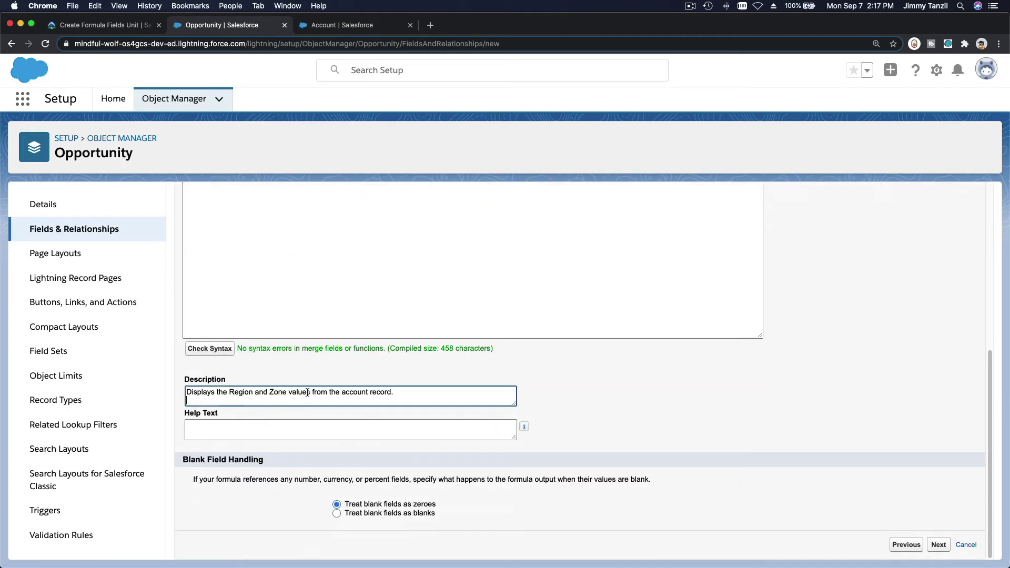
Step: Copy the help text "Account region and zone." from the instructions into the Region/Zone field and proceed to field-level security
left_click(124, 26)
triple_click(216, 337)
key("super+c")
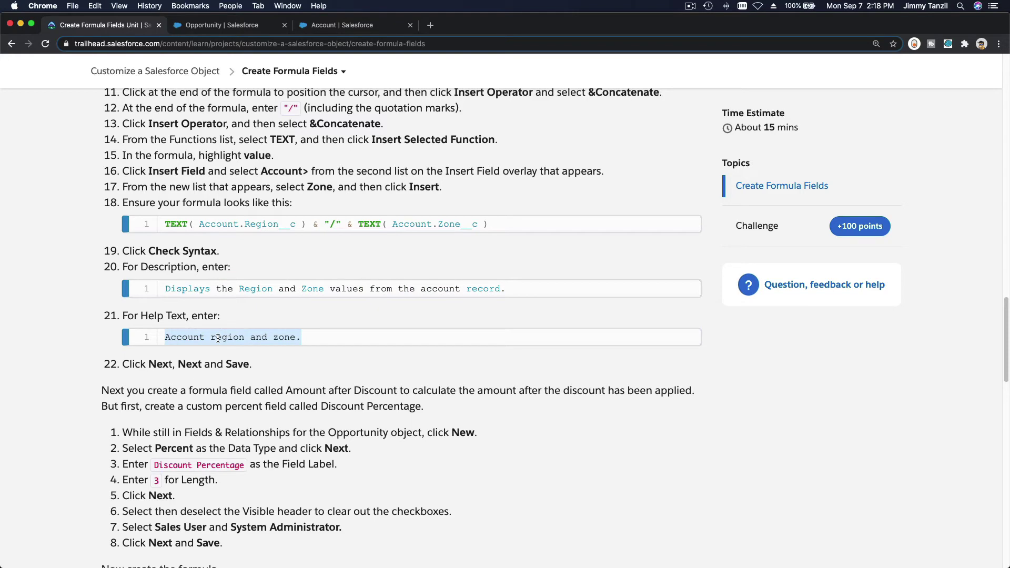
left_click(253, 28)
left_click(333, 421)
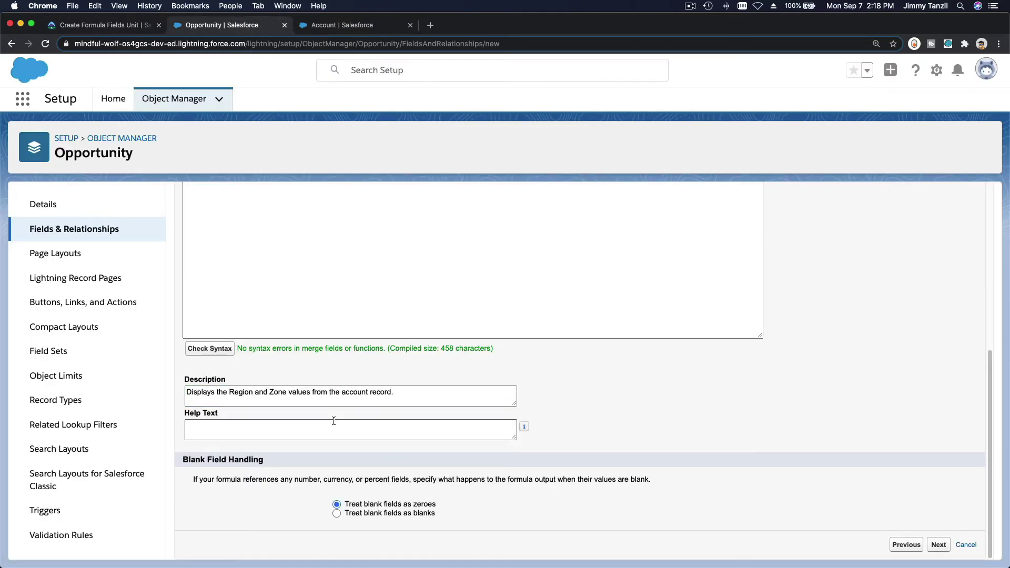
key("super+v")
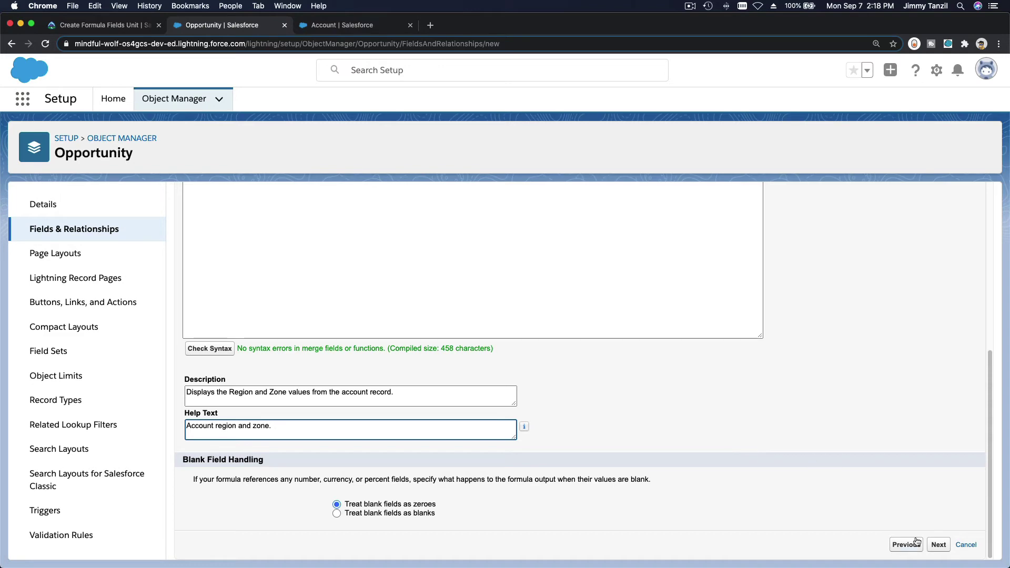
left_click(932, 544)
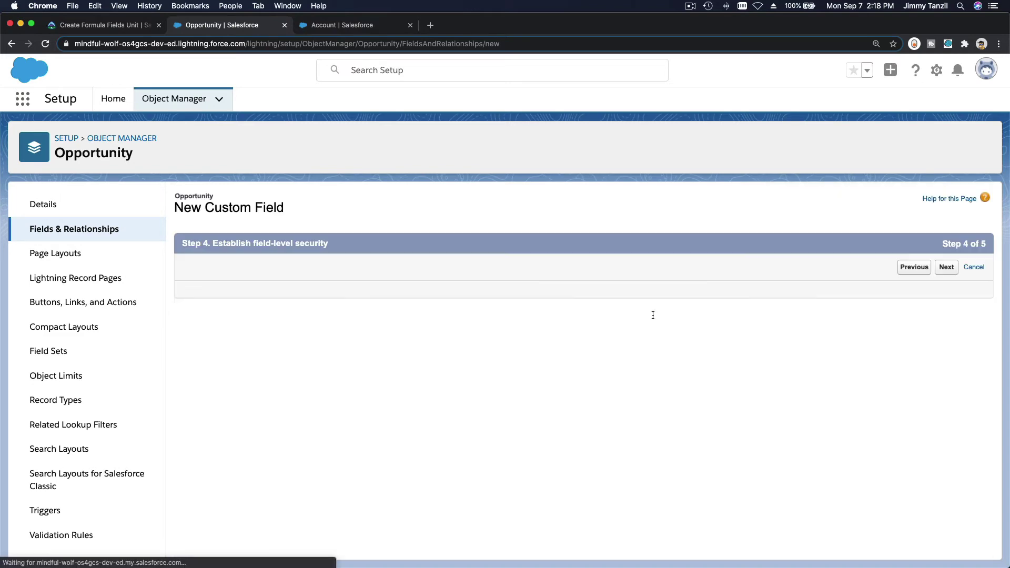
Step: Review the Trailhead instructions, restrict the Region/Zone field's visibility to the Sales User and System Administrator profiles, and proceed to the page layouts
left_click(110, 27)
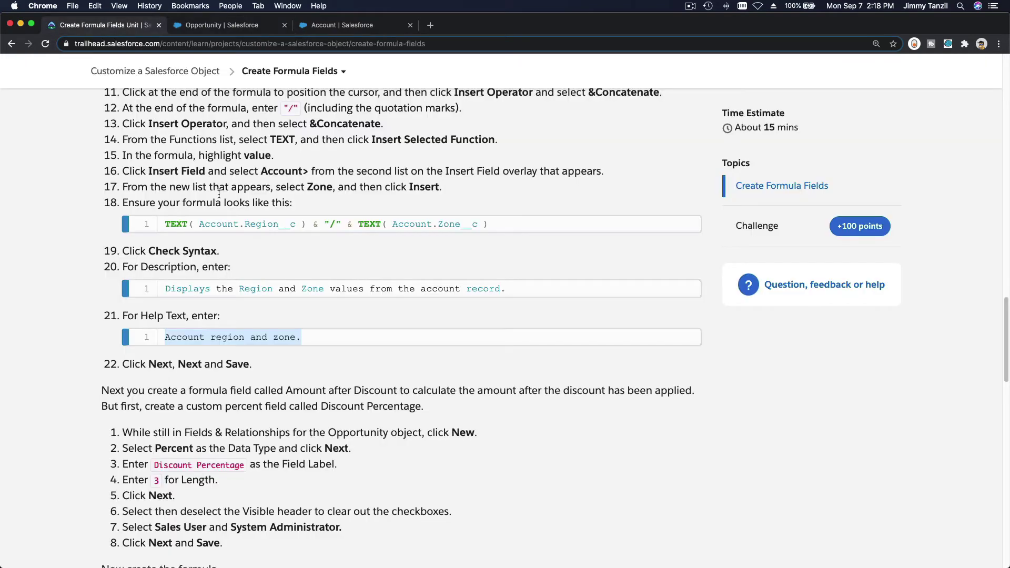
left_click(238, 188)
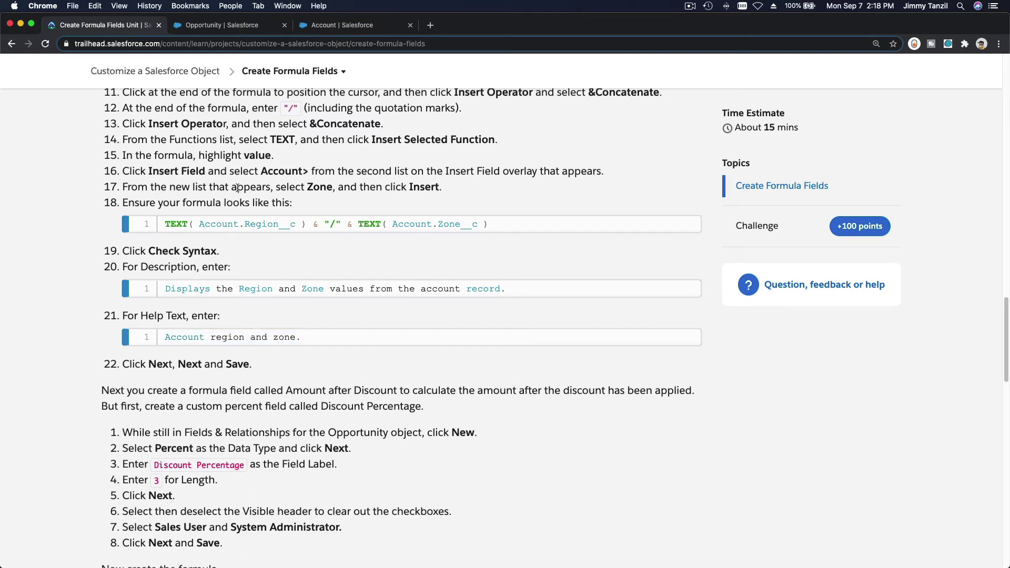
scroll(238, 188, "down", 1)
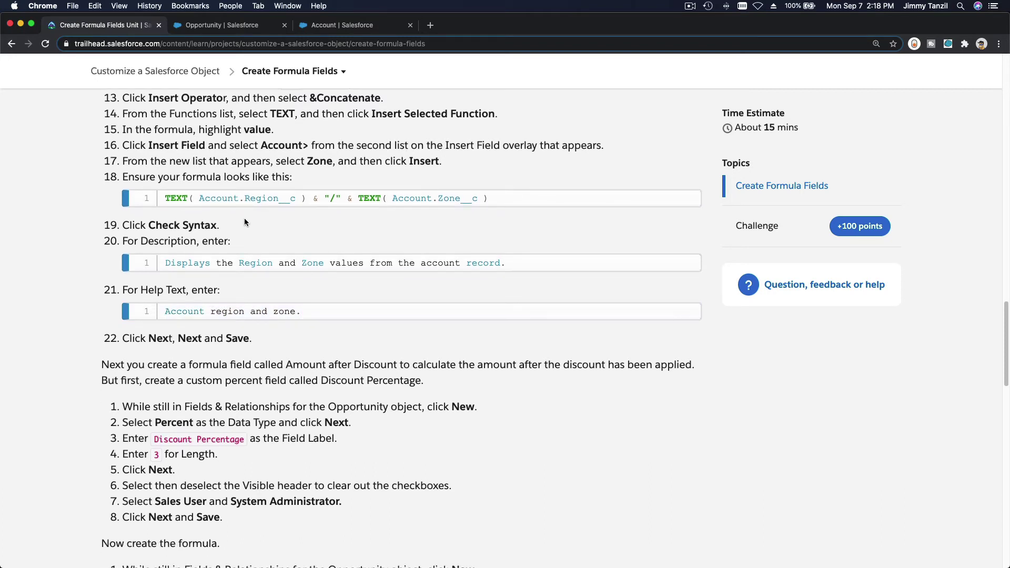
scroll(244, 218, "up", 2)
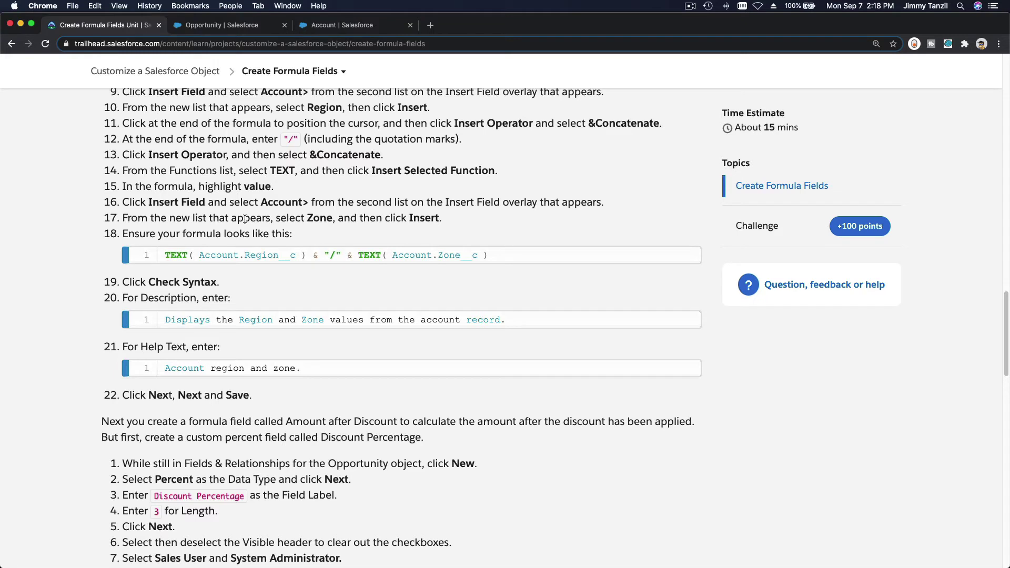
scroll(244, 218, "down", 6)
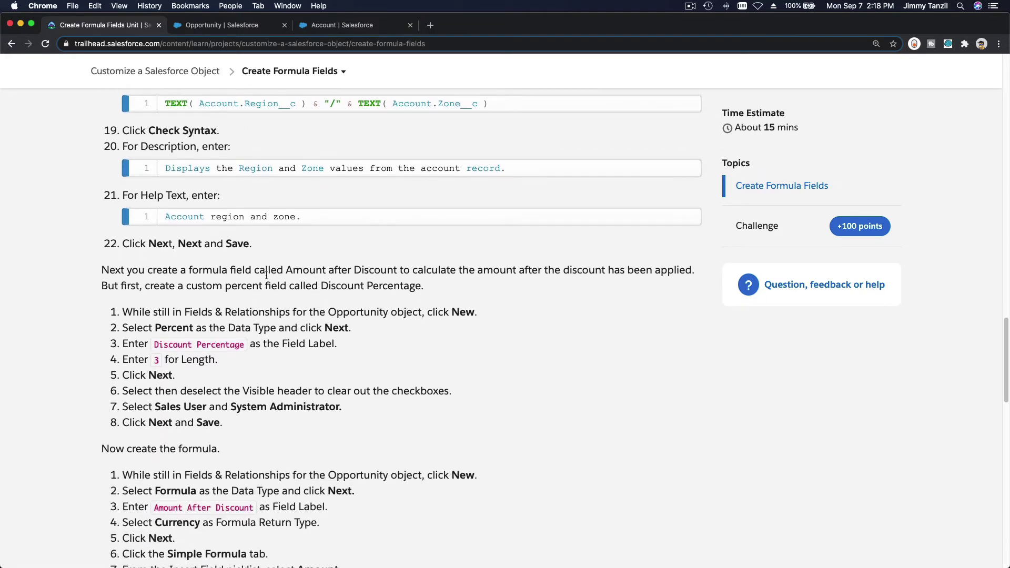
scroll(266, 275, "down", 2)
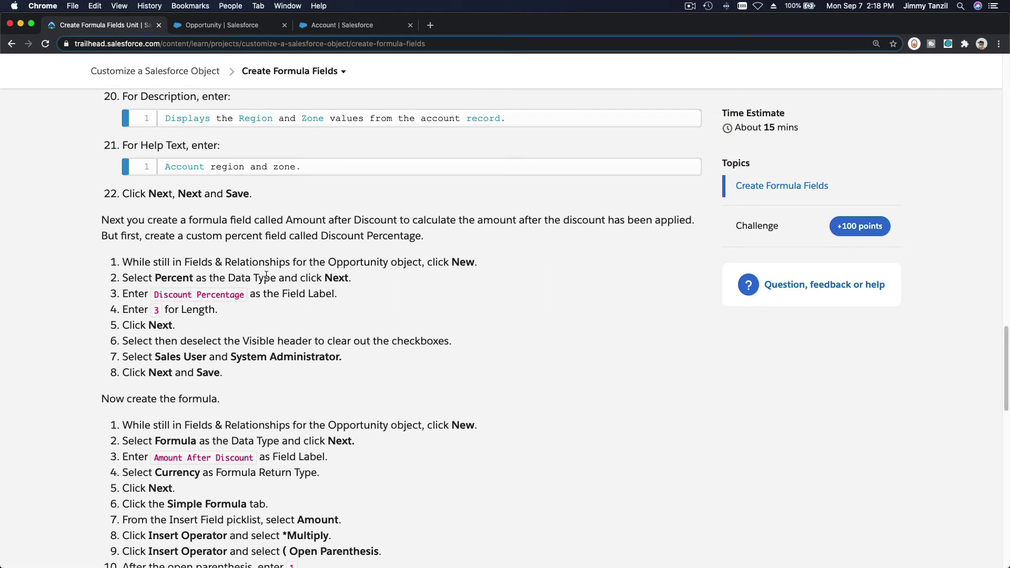
left_click(234, 27)
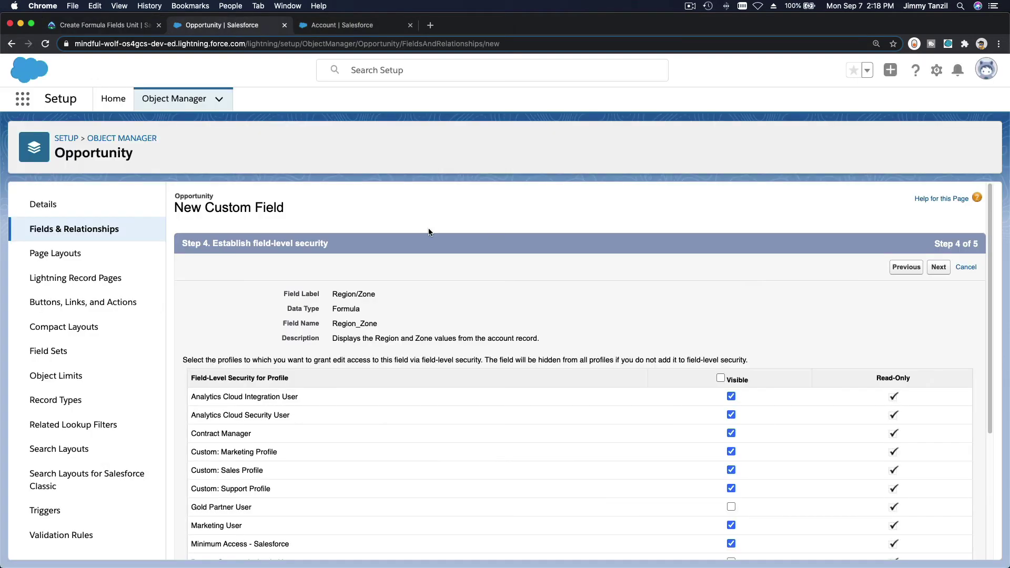
left_click(719, 377)
left_click(720, 377)
scroll(692, 327, "down", 5)
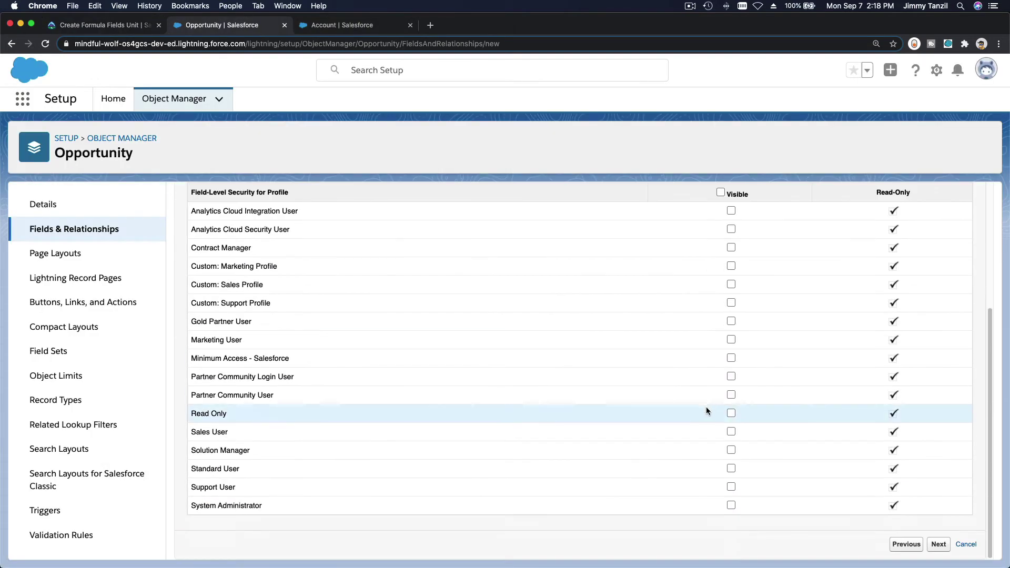
left_click(732, 429)
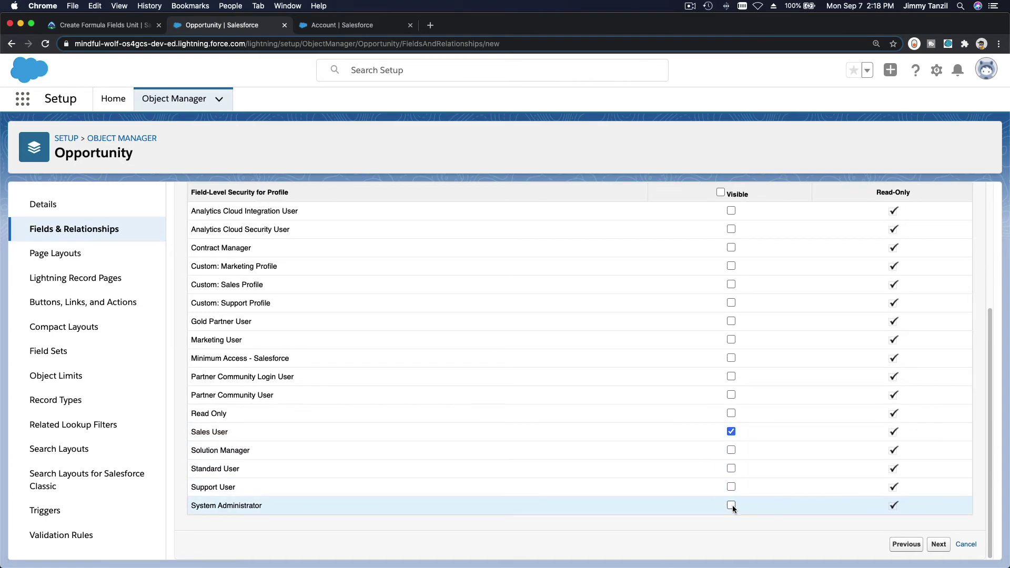
left_click(938, 544)
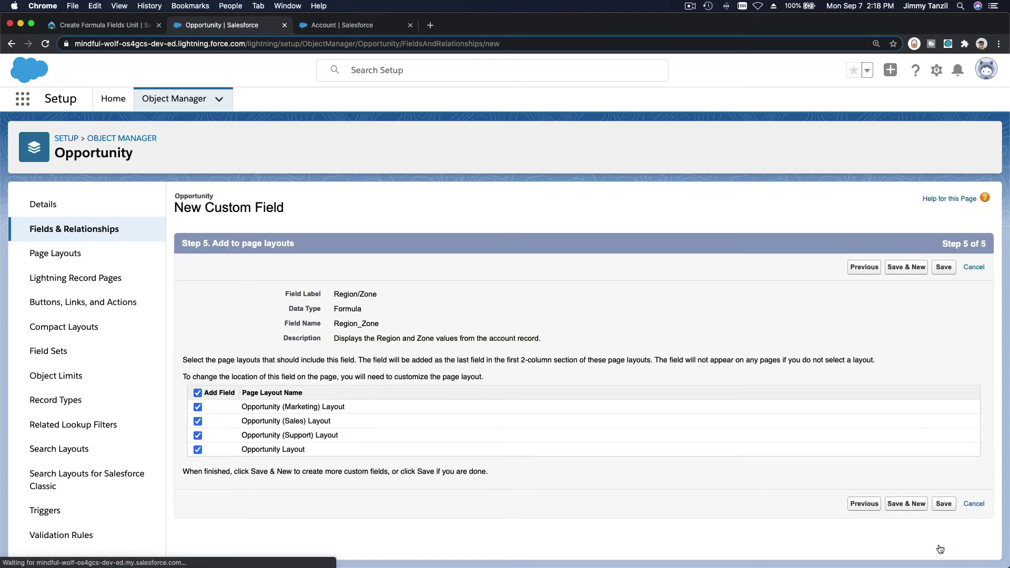
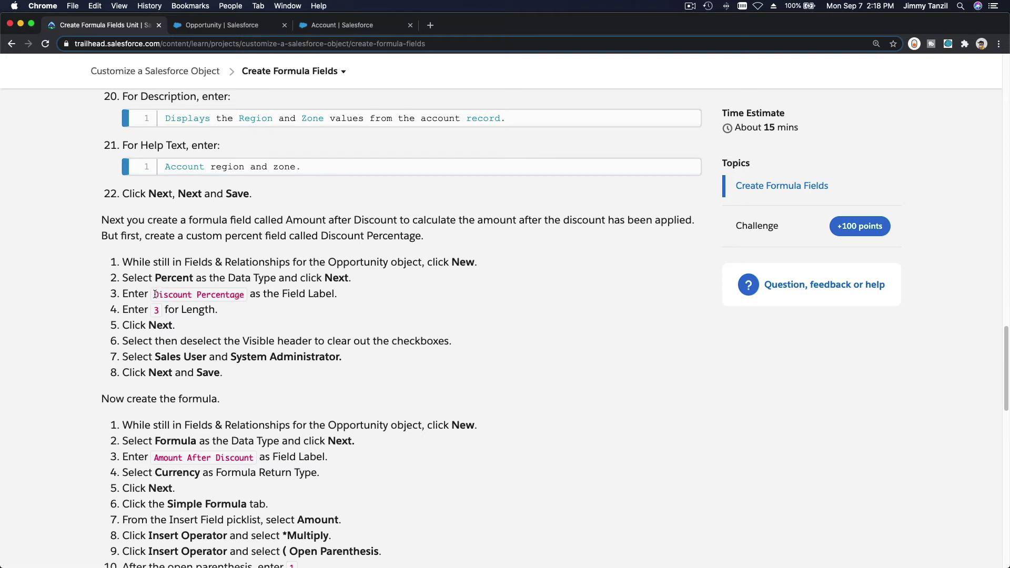
Step: Copy the label Discount Percentage from the instructions and start a new Opportunity custom field with the Percent data type
left_click_drag(154, 294, 242, 292)
key("super+c")
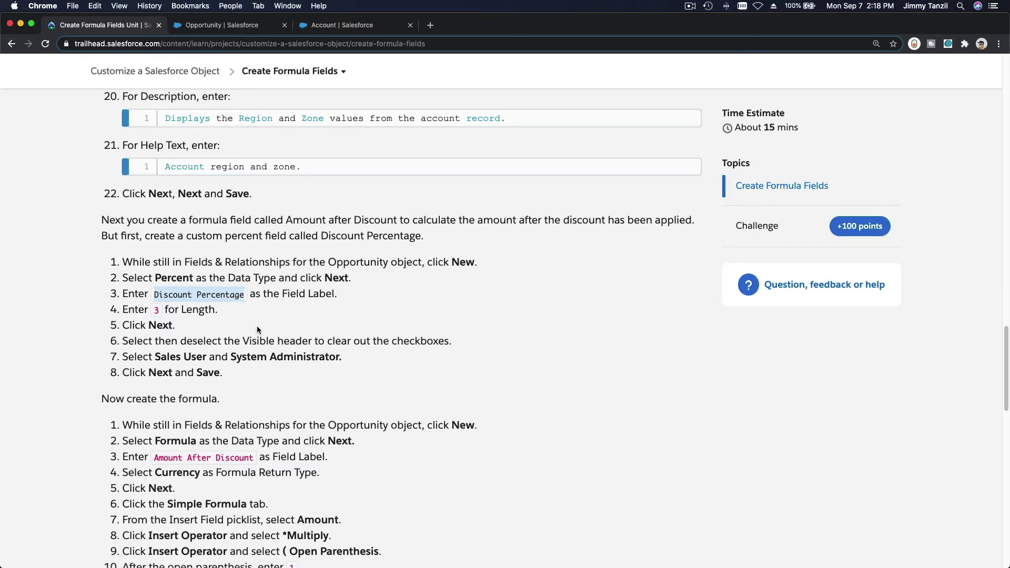
left_click(228, 32)
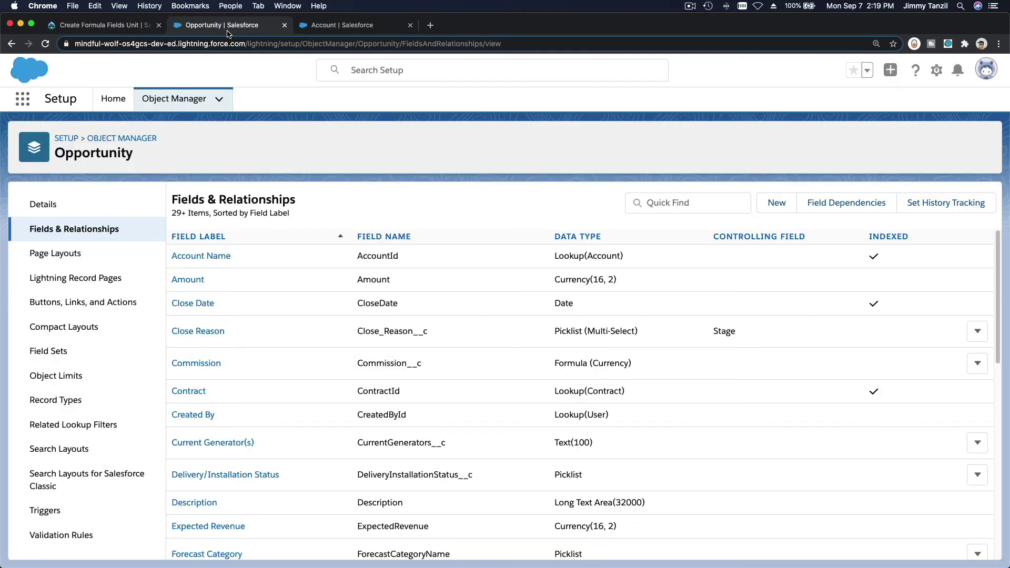
left_click(776, 203)
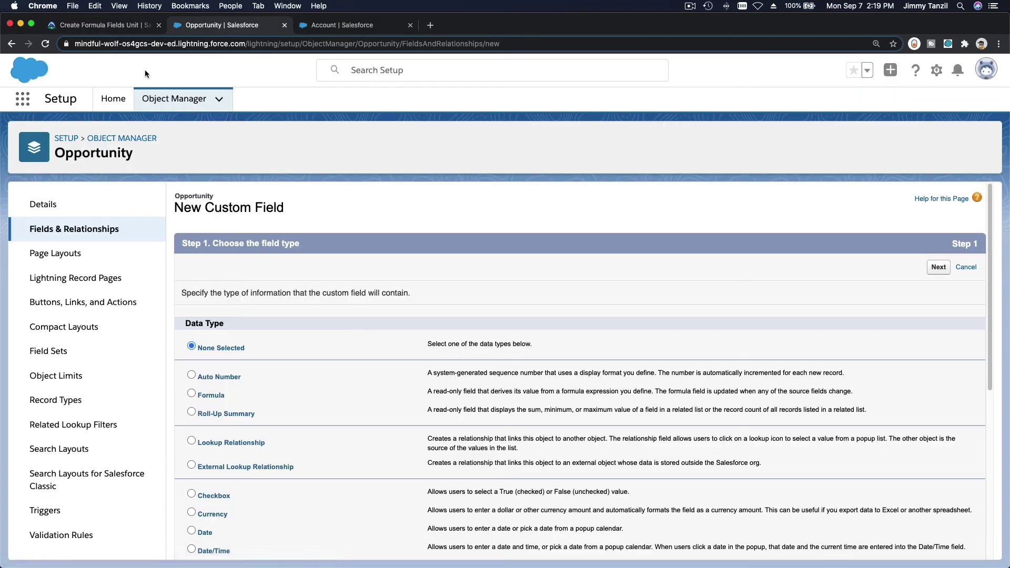
left_click(129, 27)
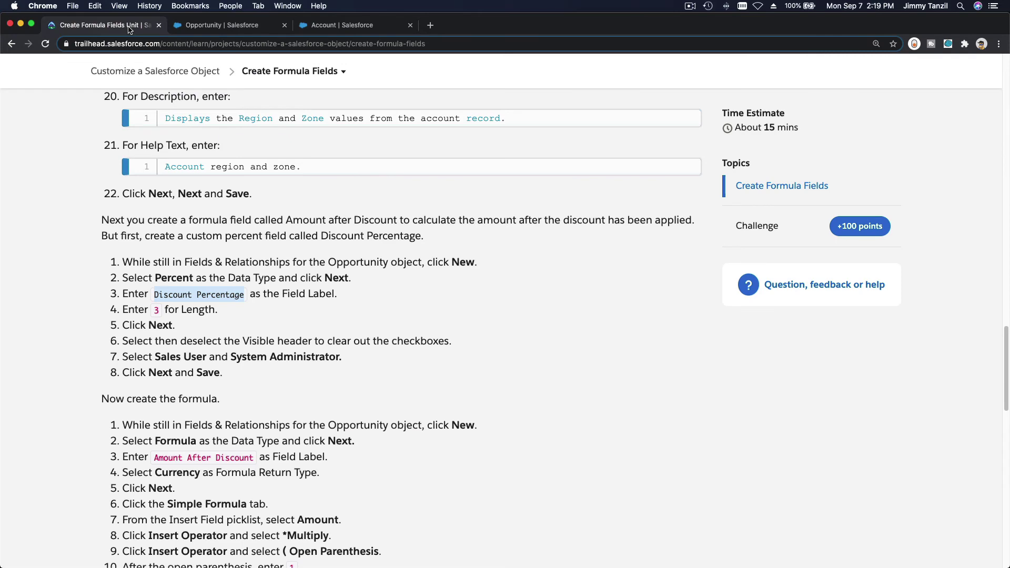
left_click(210, 27)
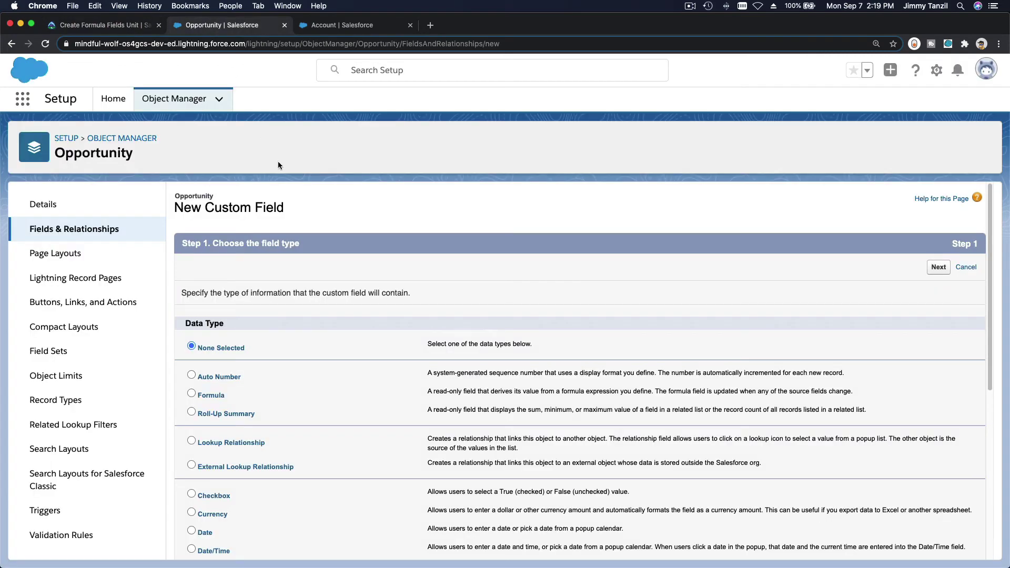
left_click(409, 25)
scroll(401, 185, "down", 3)
scroll(258, 383, "down", 1)
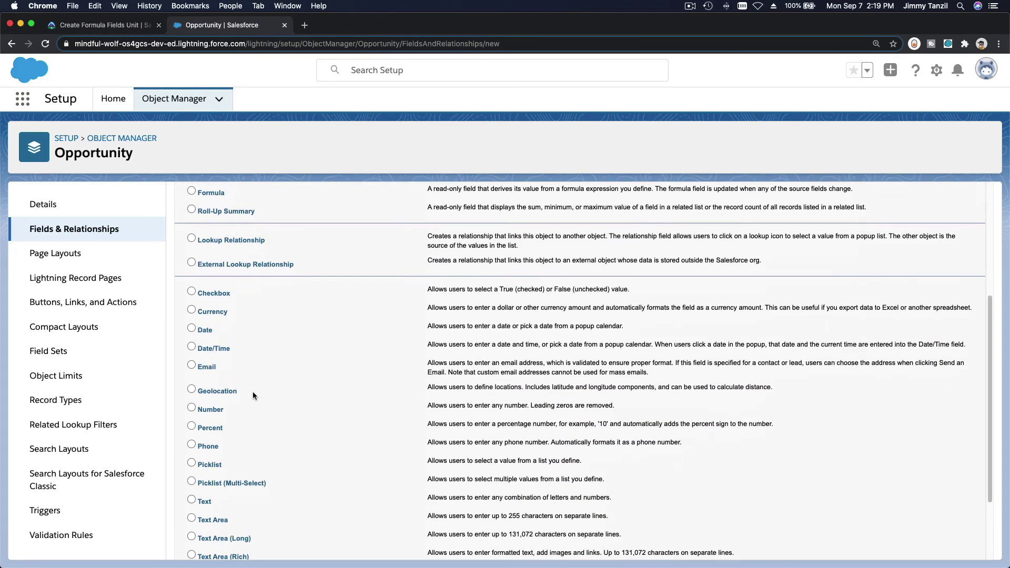
left_click(206, 428)
scroll(378, 412, "down", 2)
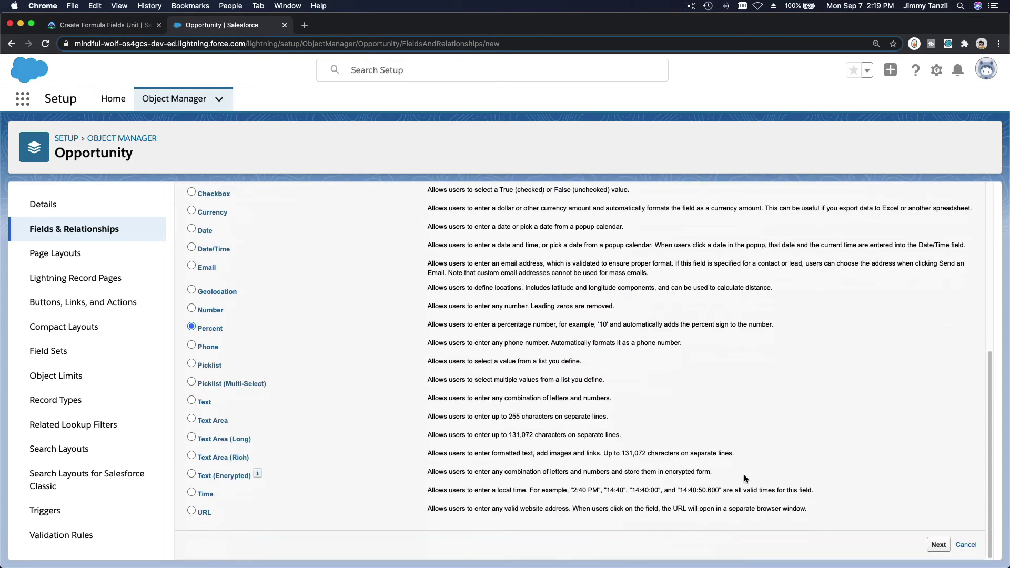
left_click(937, 545)
Step: Label the percent field Discount Percentage and set its length to 3 and decimal places to 2, checking against the Trailhead instructions
key("super+v")
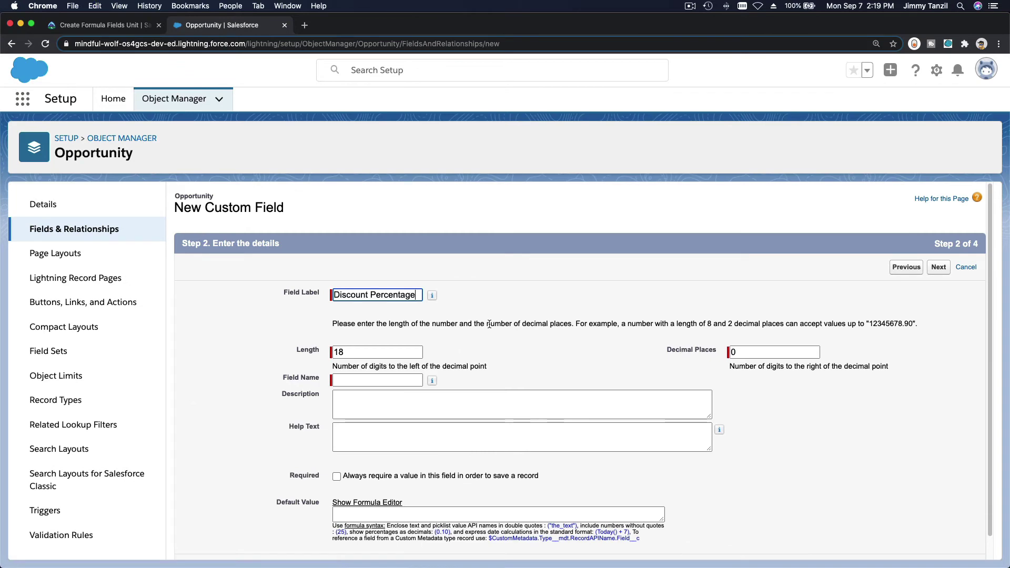
left_click(132, 26)
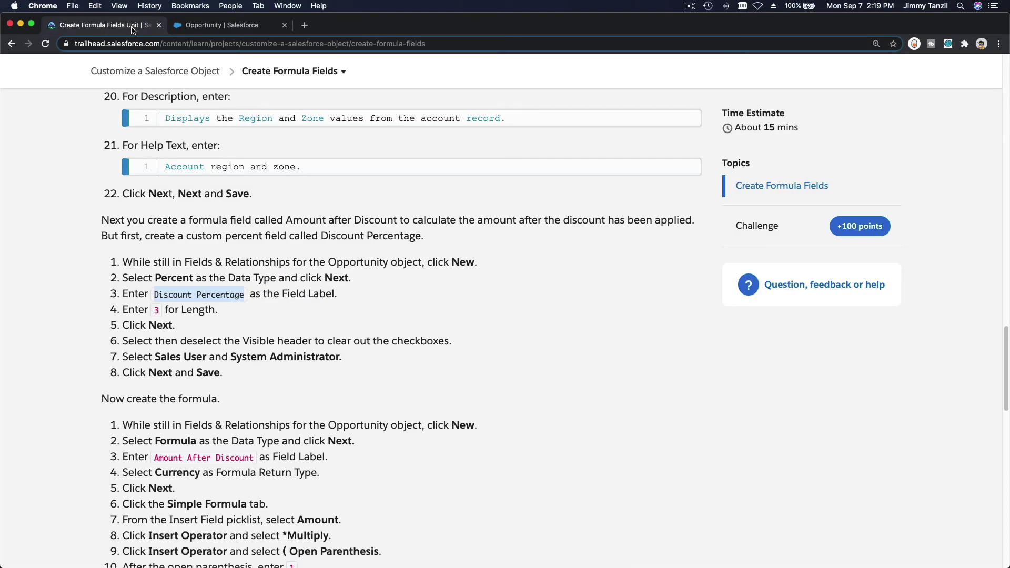
left_click(227, 26)
double_click(350, 350)
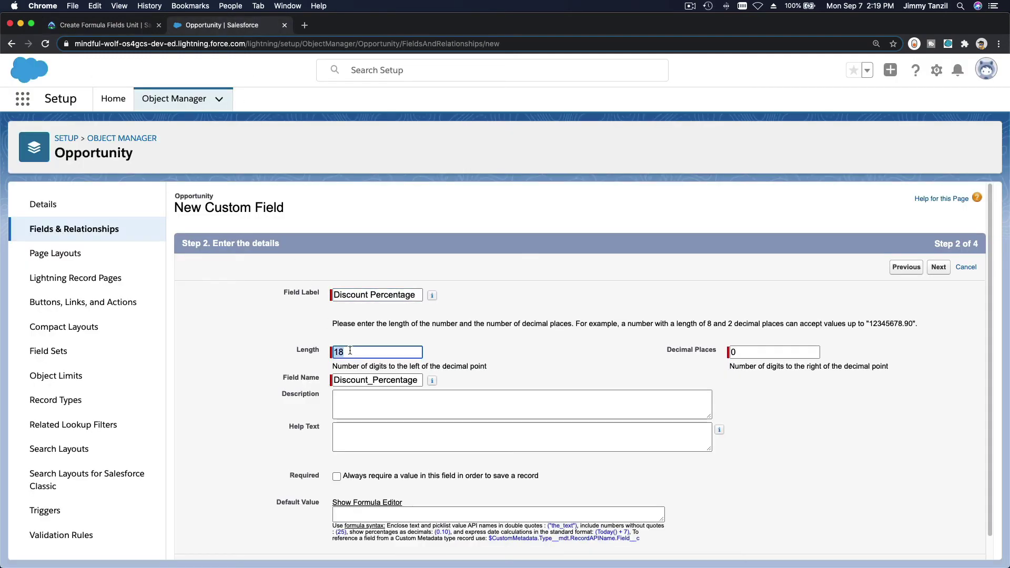
type("3")
key("Tab")
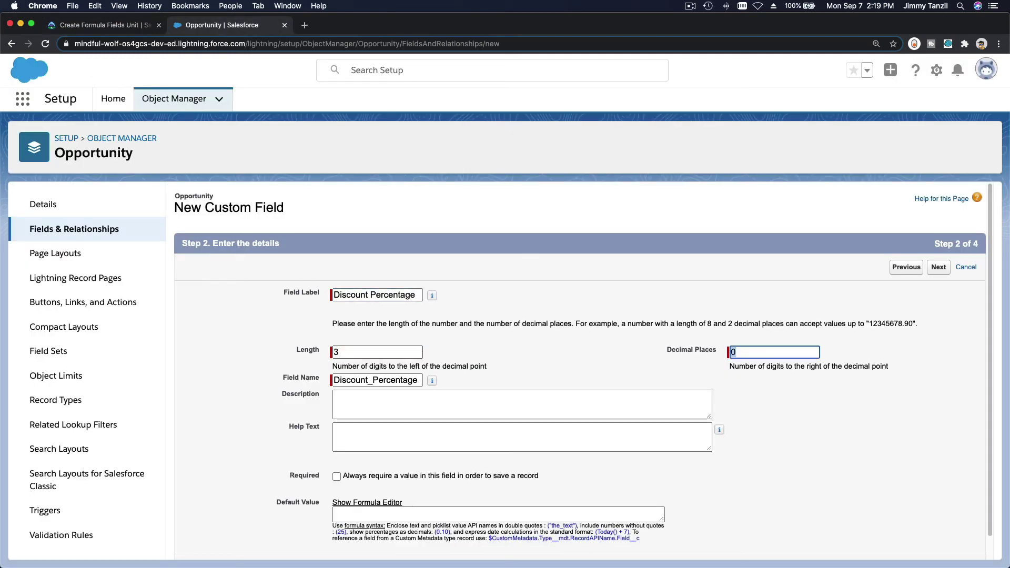
type("2")
key("Tab")
left_click(540, 355)
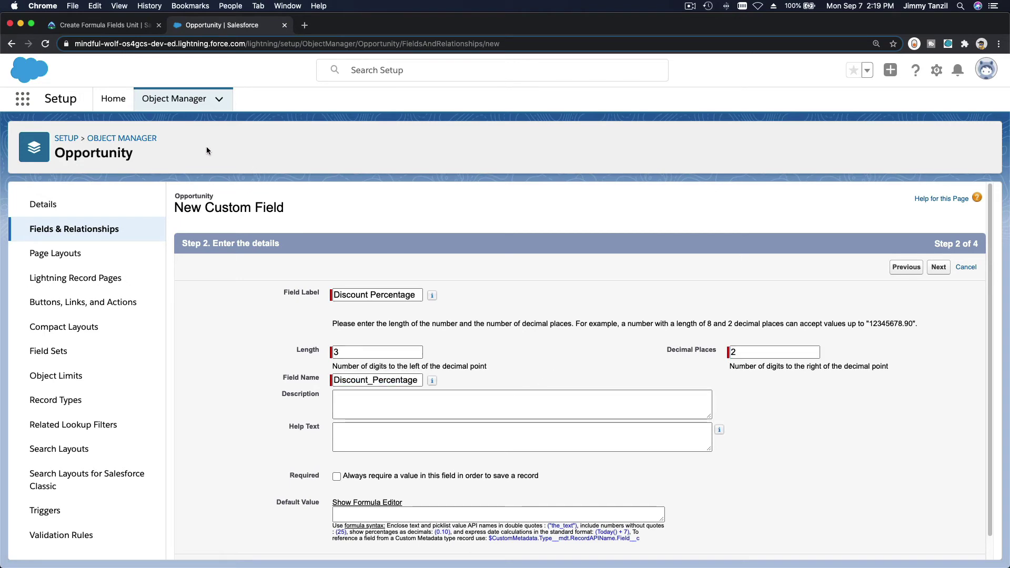
left_click(113, 24)
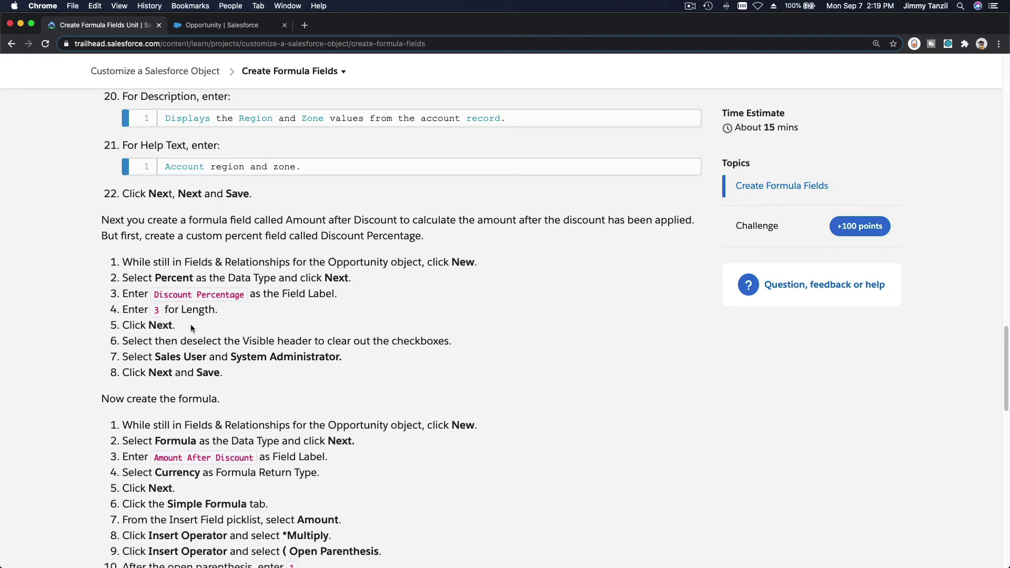
left_click(207, 26)
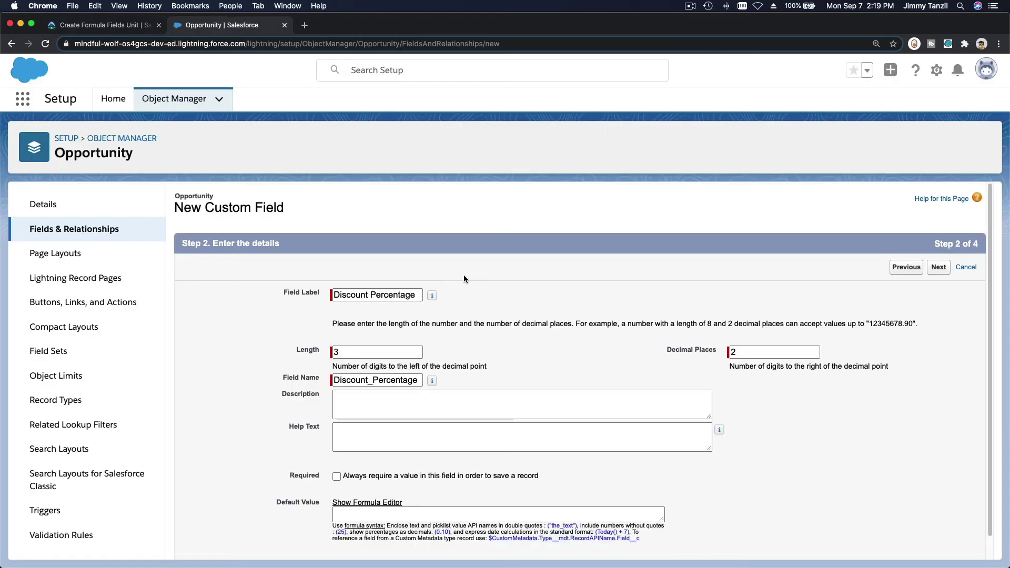
Step: Proceed to field-level security and restrict the Discount Percentage field's visibility to the Sales User and System Administrator profiles
left_click(938, 267)
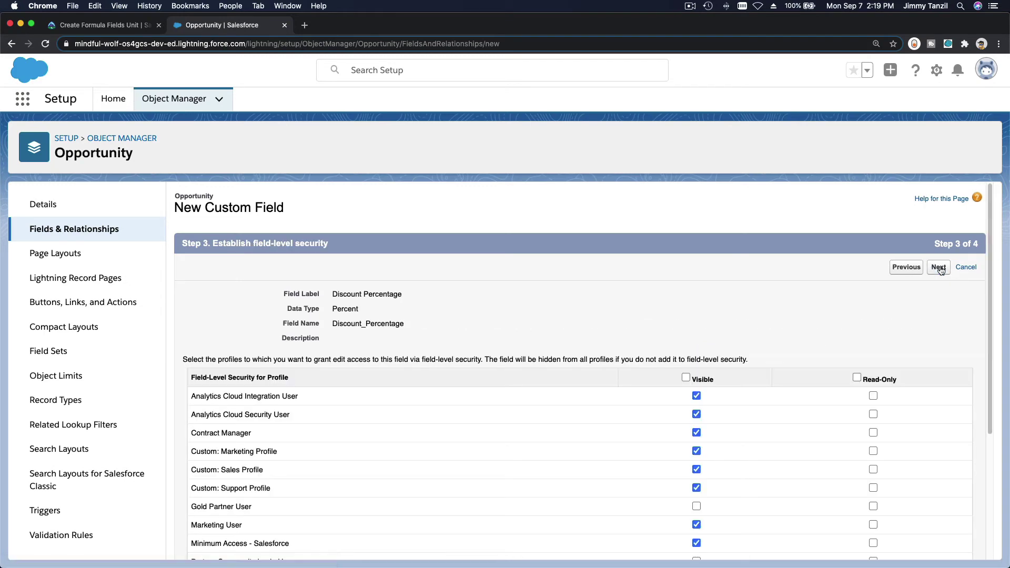
left_click(685, 377)
scroll(683, 377, "down", 5)
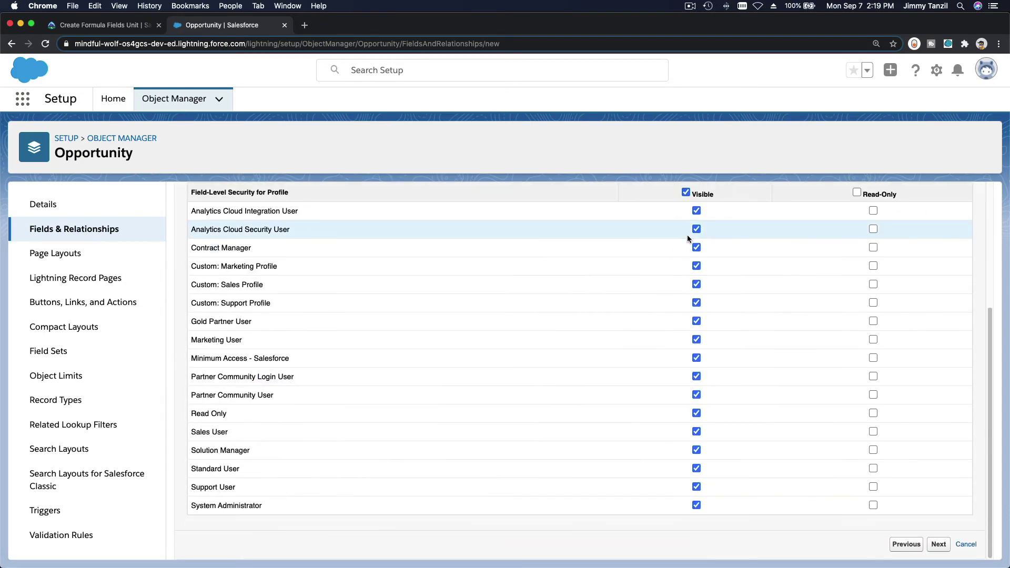
left_click(685, 192)
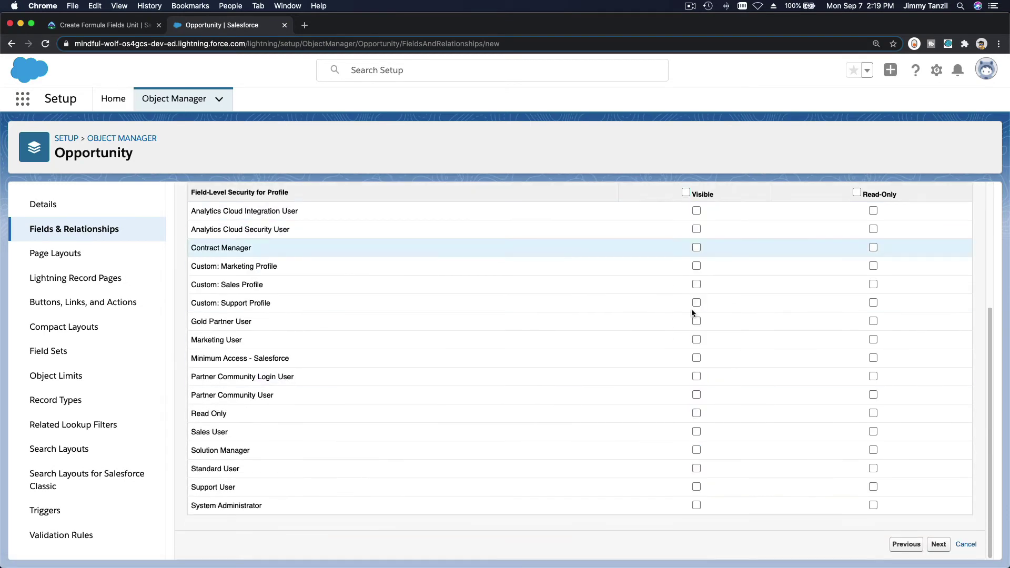
left_click(696, 431)
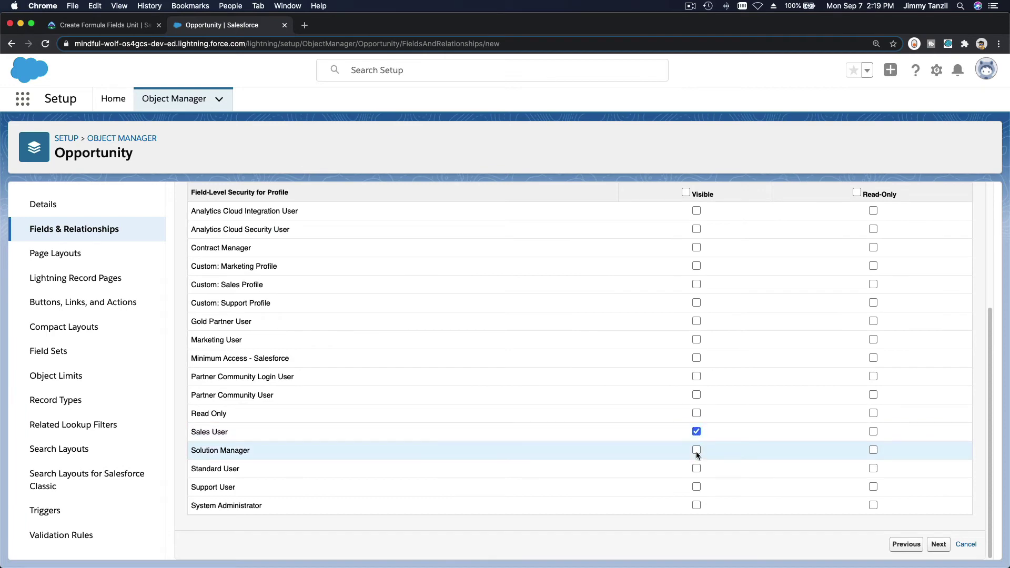
left_click(697, 505)
Step: Check the profile selection against the Trailhead instructions, then save the Discount Percentage field with all page layouts included
left_click(113, 26)
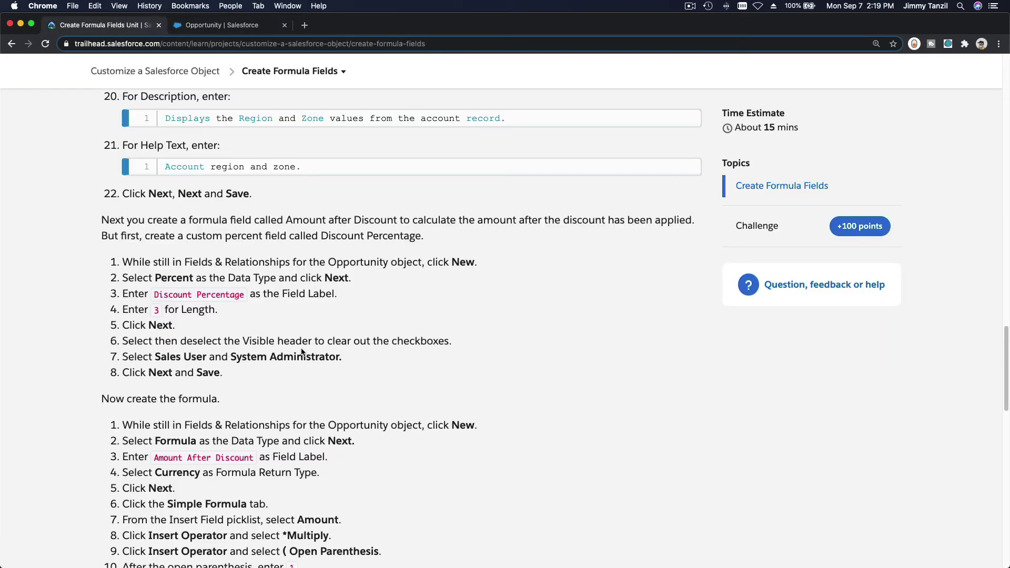
triple_click(215, 353)
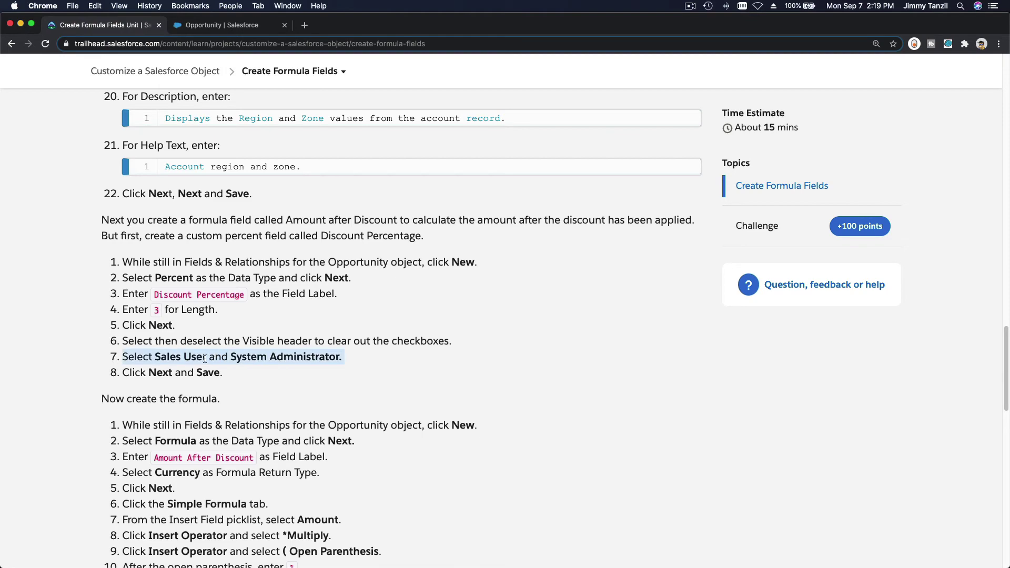
left_click(232, 27)
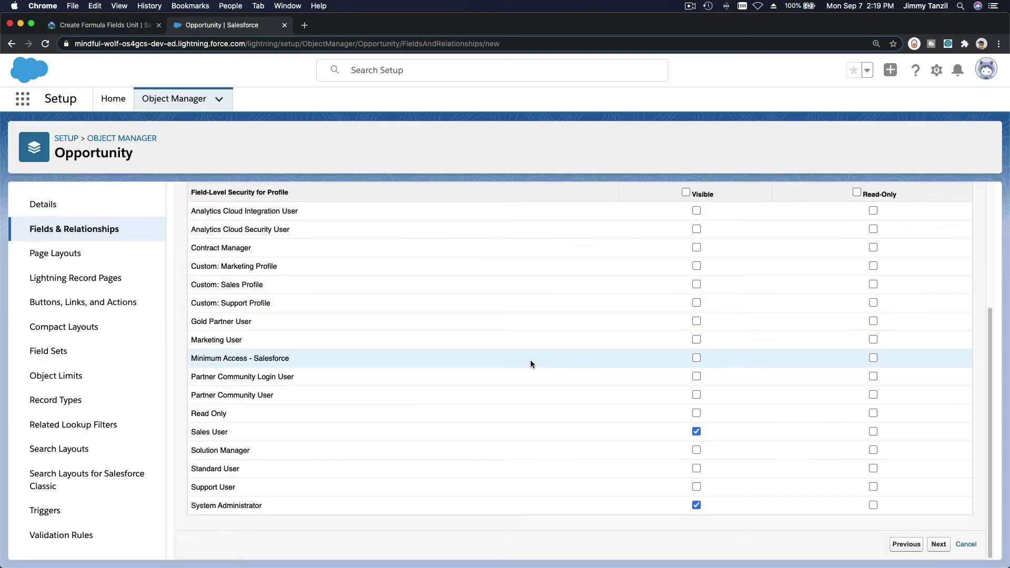
left_click(937, 543)
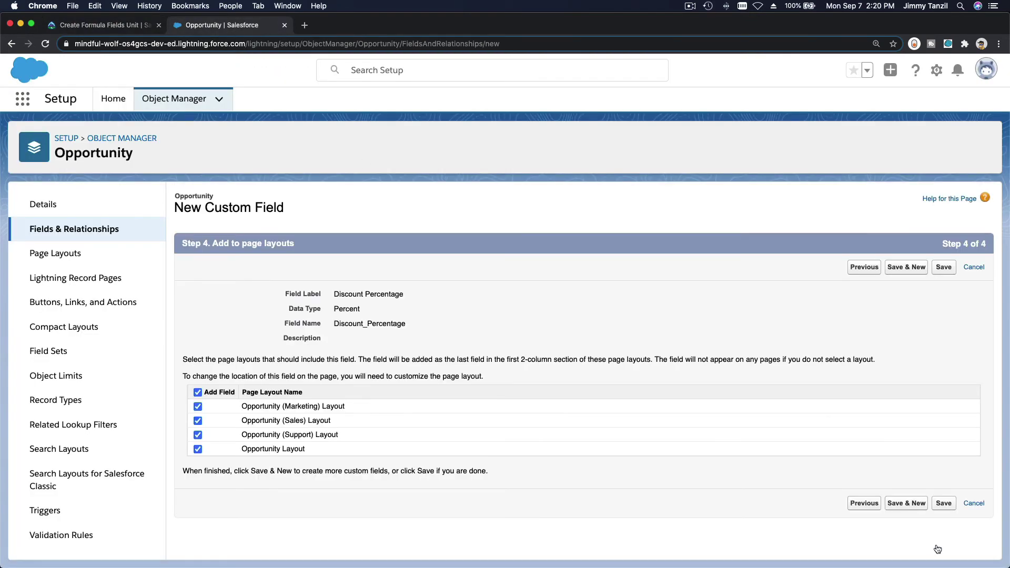
left_click(944, 267)
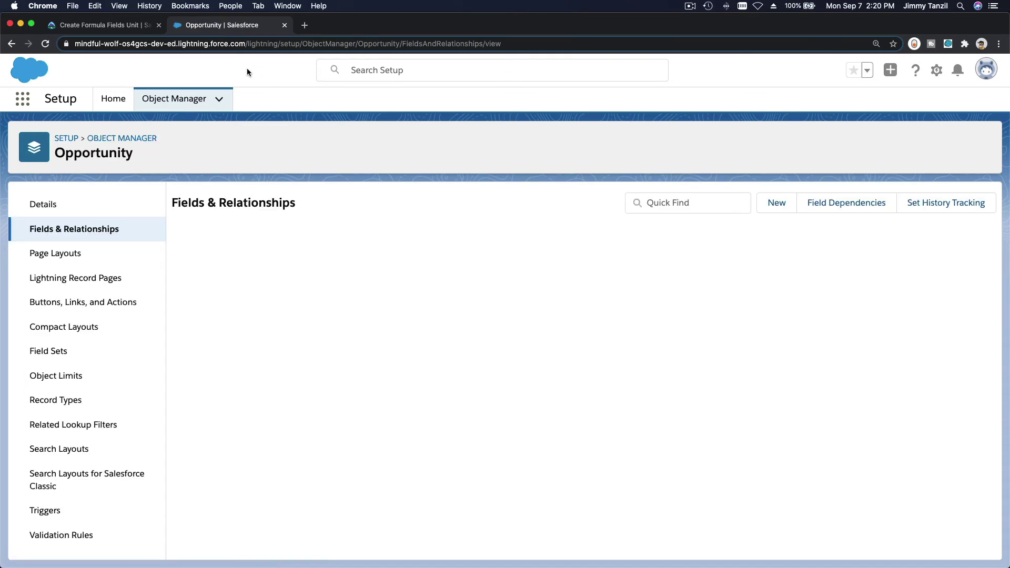
Step: Copy the label Amount After Discount from the Trailhead instructions and start a new Opportunity custom field with the Formula data type
left_click(124, 29)
scroll(336, 311, "down", 5)
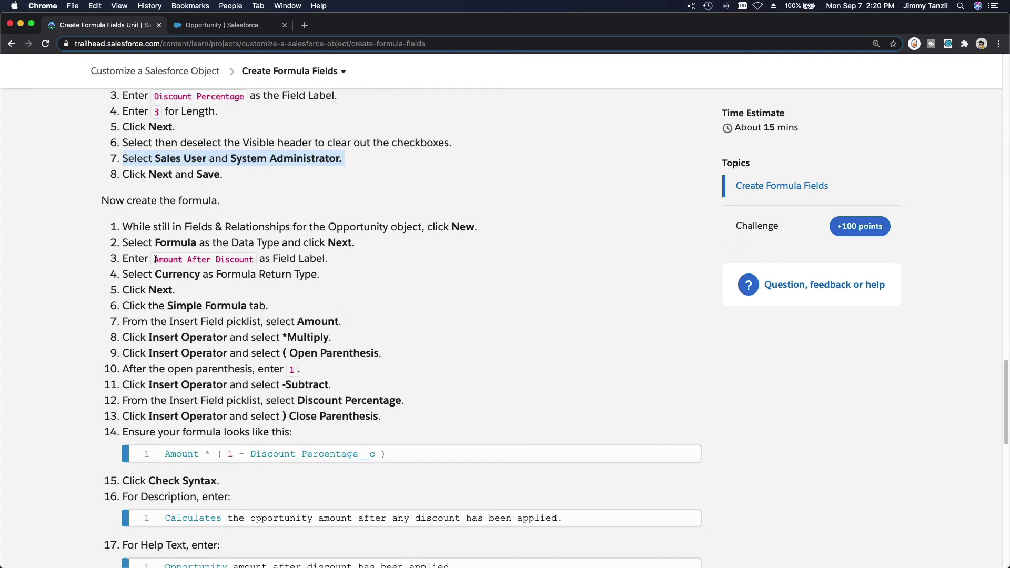
left_click_drag(155, 258, 252, 258)
key("super+c")
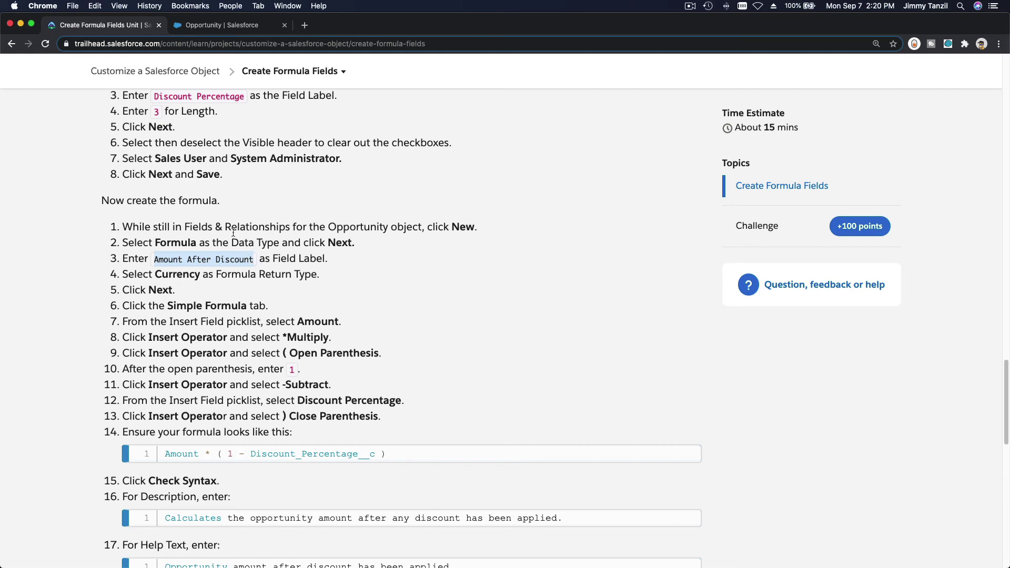
left_click(221, 26)
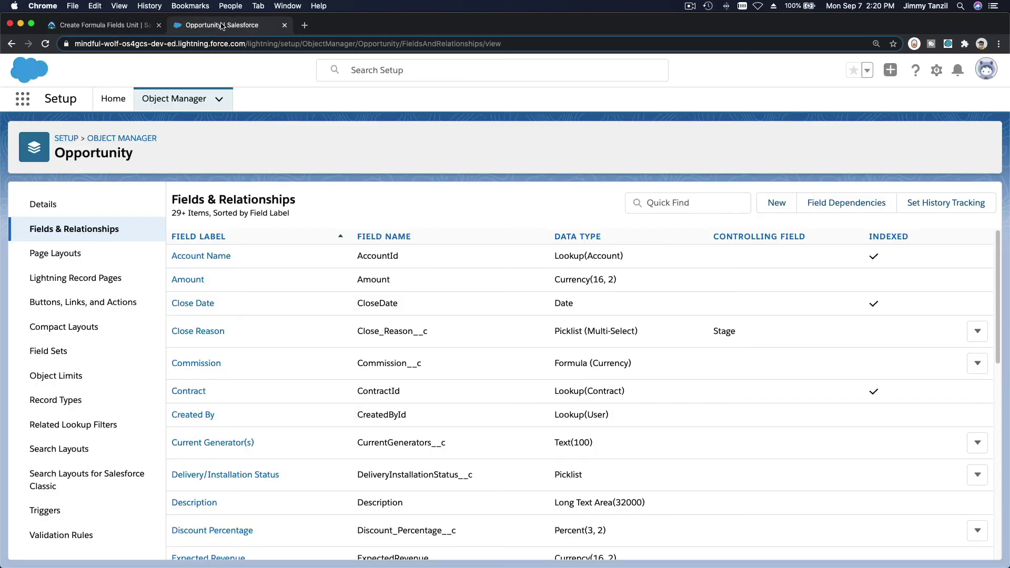
left_click(776, 203)
scroll(313, 353, "down", 2)
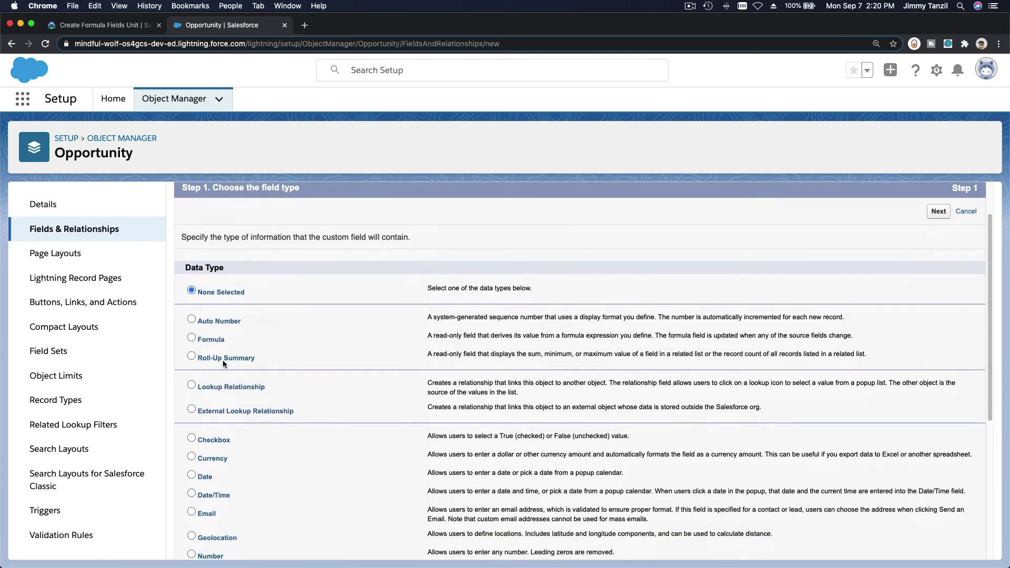
left_click(201, 336)
left_click(939, 208)
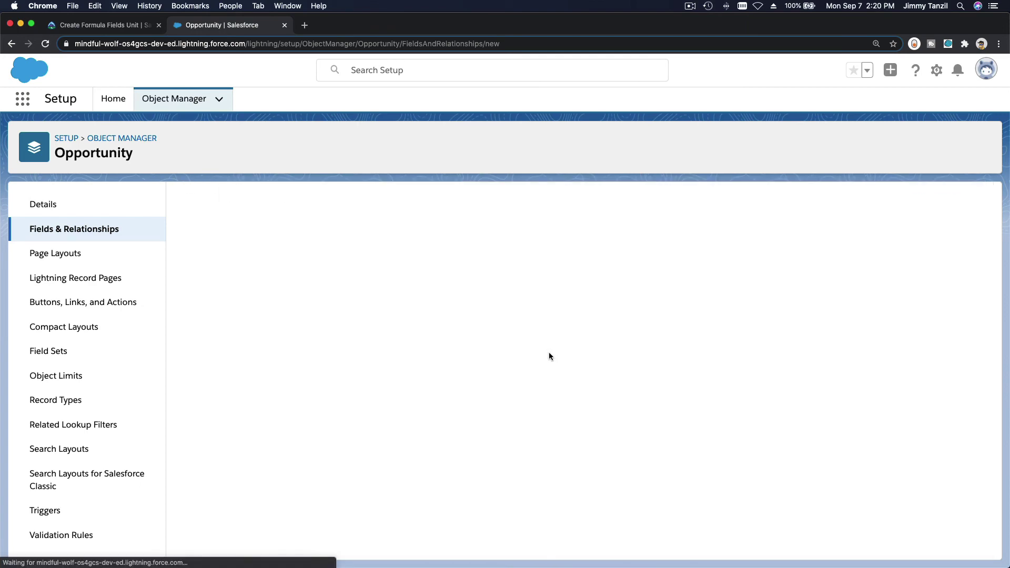
Step: Label the formula field Amount After Discount, choose Currency as its return type, and proceed to the formula editor
key("super+v")
key("Tab")
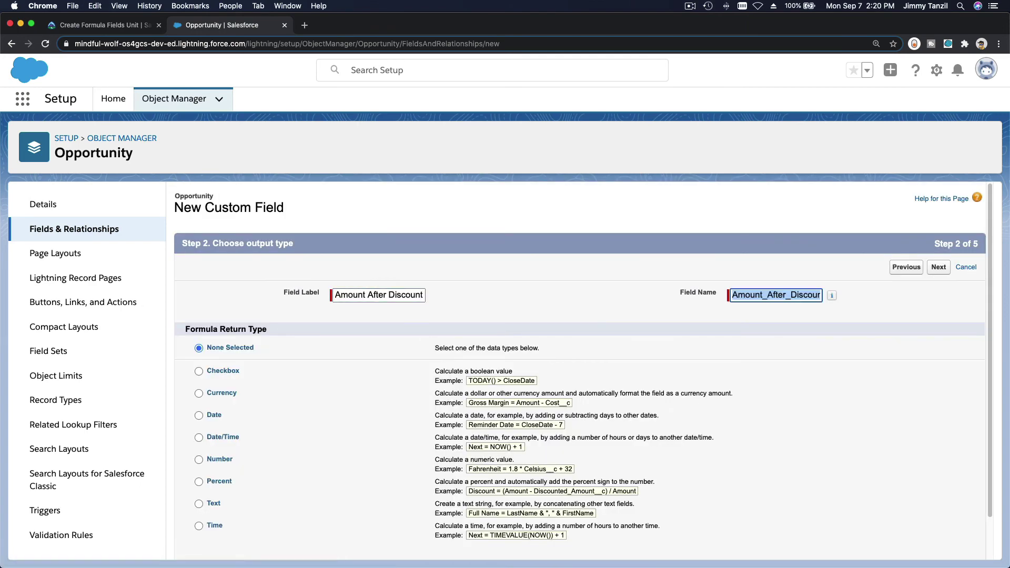
scroll(451, 350, "down", 1)
left_click(226, 346)
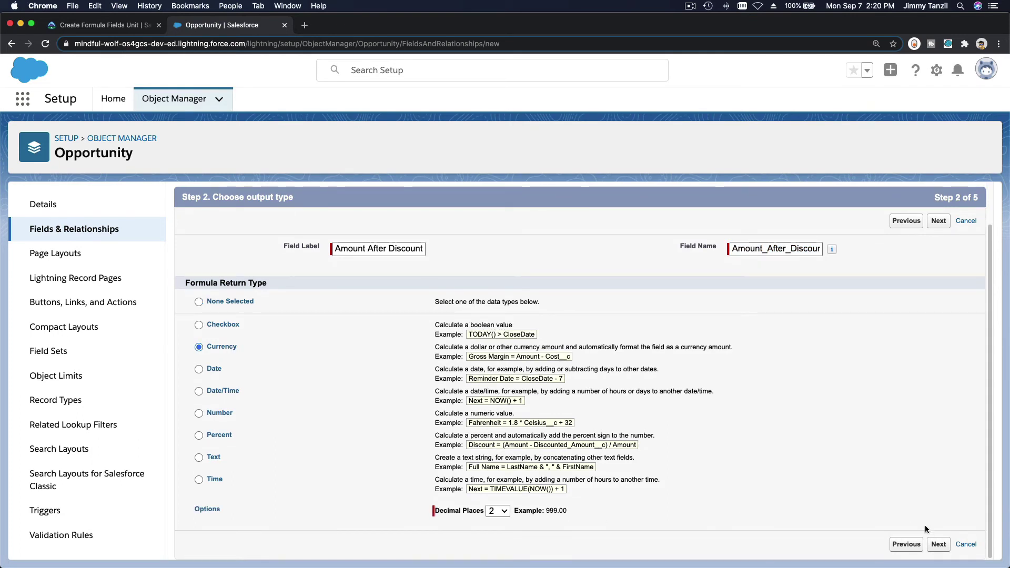
left_click(939, 543)
Step: Copy the formula Amount * ( 1 - Discount_Percentage__c ) from the Trailhead instructions into the Amount After Discount formula editor
scroll(604, 425, "down", 4)
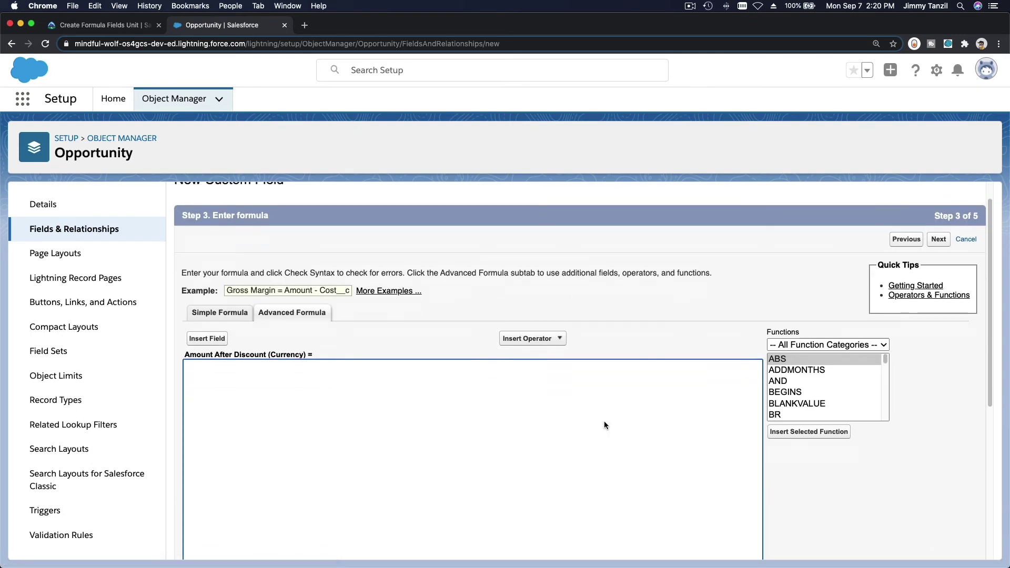
left_click(92, 24)
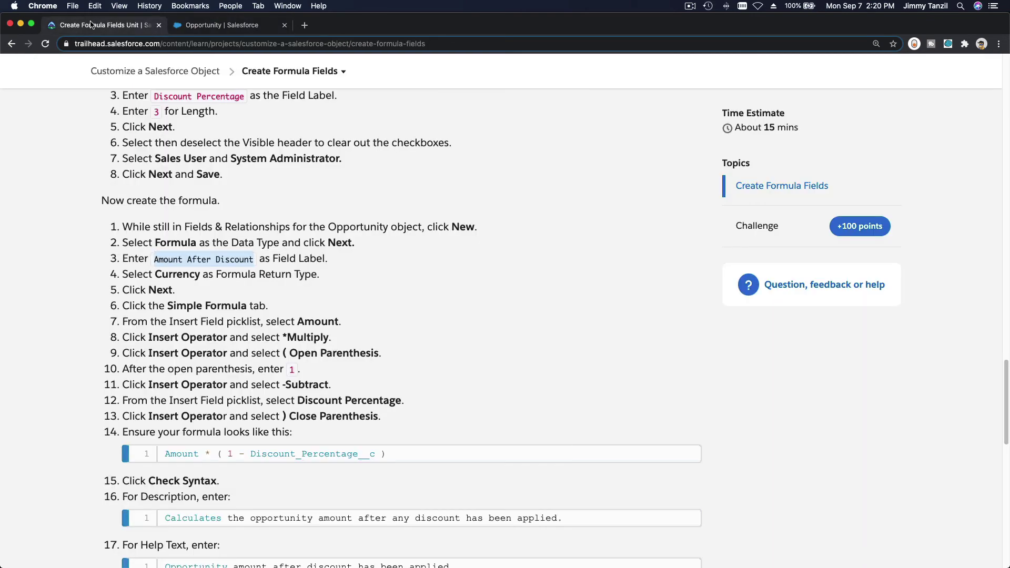
scroll(238, 381, "down", 2)
double_click(180, 406)
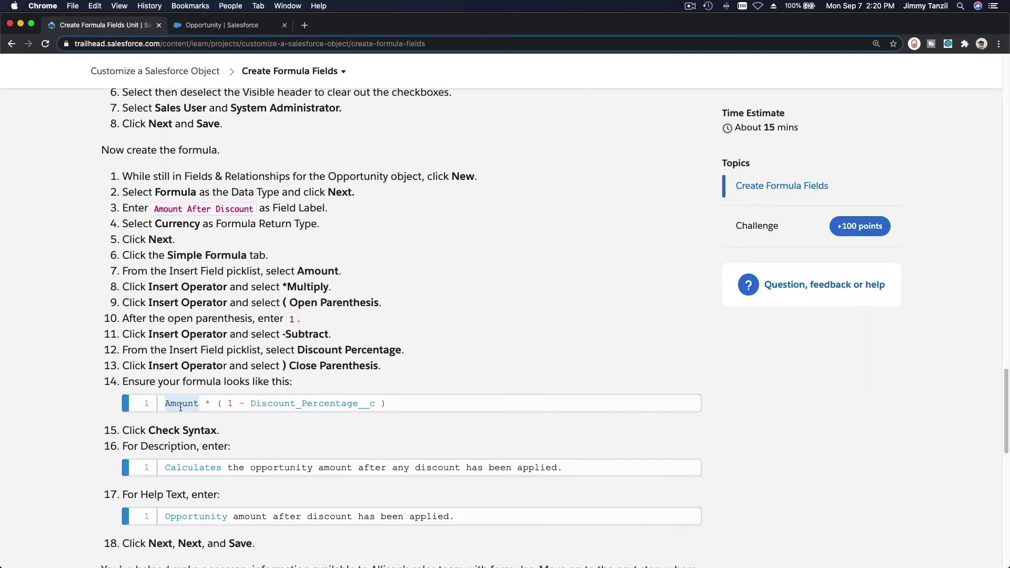
double_click(207, 405)
double_click(229, 404)
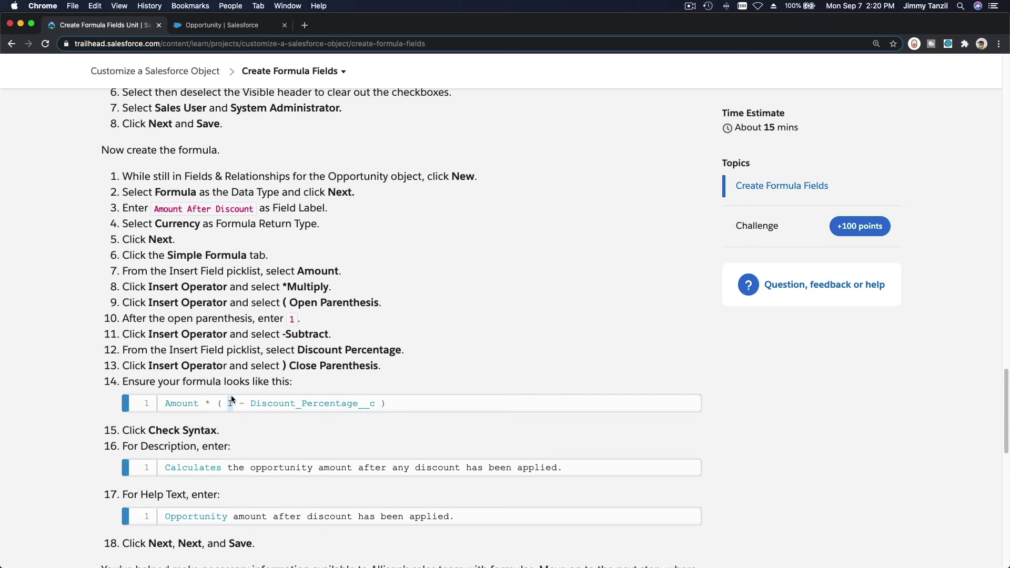
left_click_drag(166, 403, 315, 419)
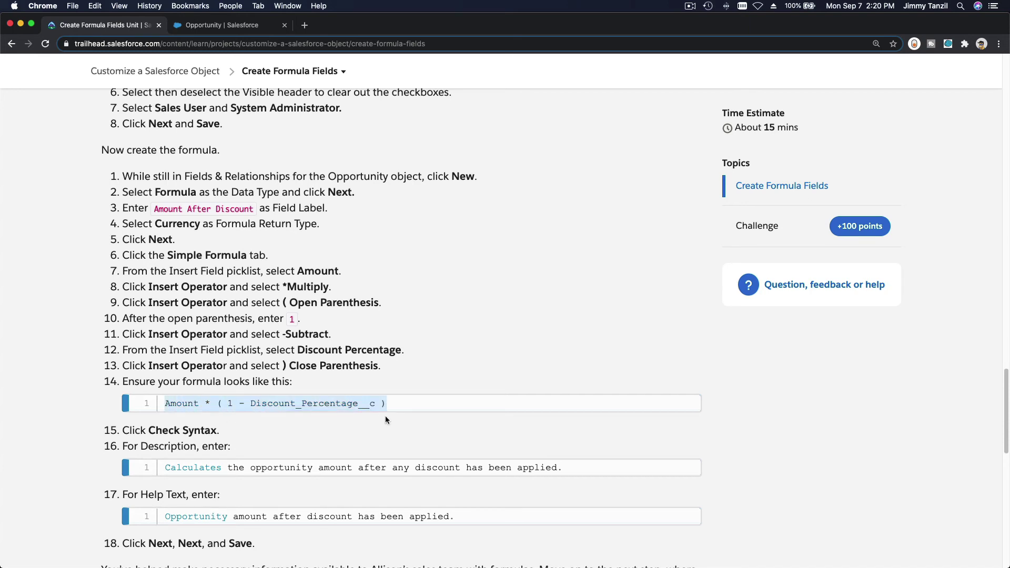
key("super+c")
left_click(244, 25)
key("super+v")
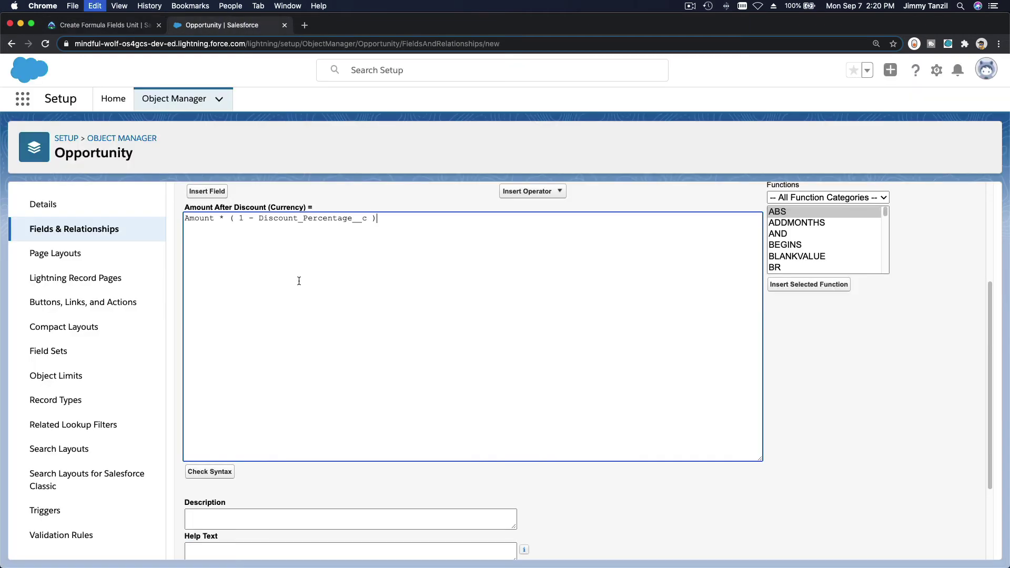
Step: Review the terms and operators of the Amount After Discount formula in the editor
double_click(190, 217)
scroll(231, 258, "up", 1)
scroll(245, 276, "up", 3)
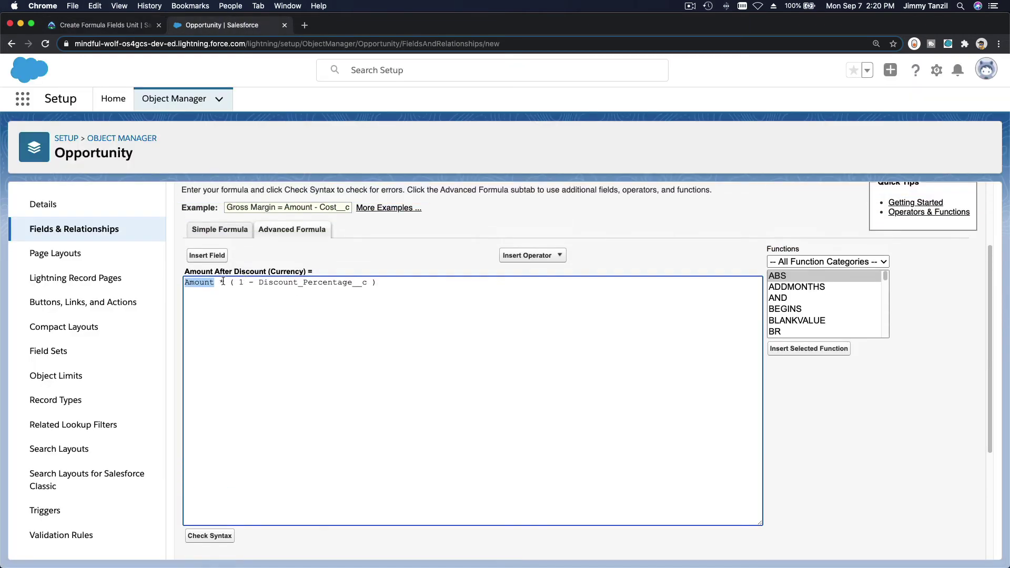
left_click(318, 288)
double_click(205, 282)
left_click(219, 282)
scroll(277, 345, "up", 3)
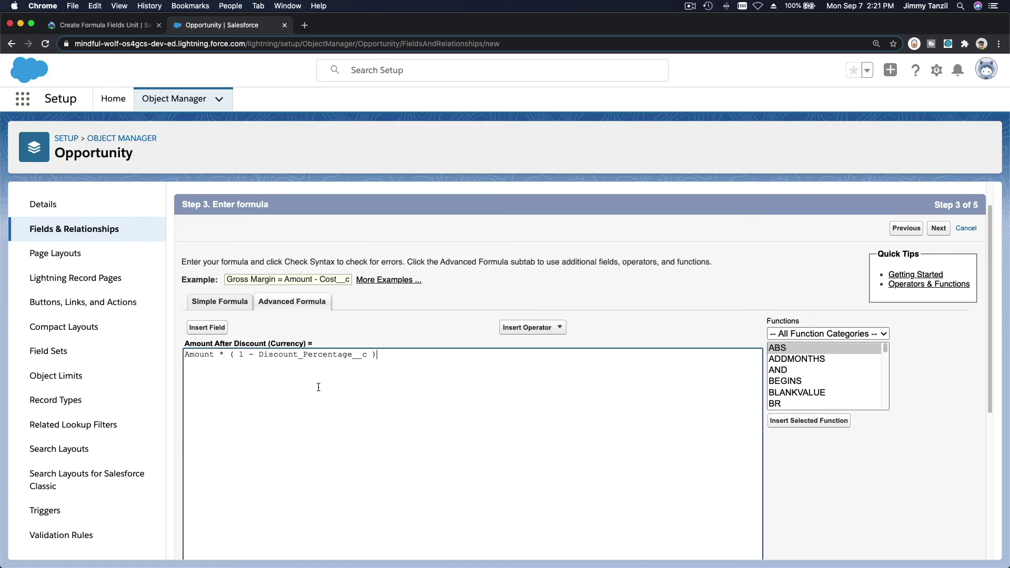
Step: Copy the description "Calculates the opportunity amount after any discount has been applied." from the instructions into the Amount After Discount field
scroll(440, 386, "down", 5)
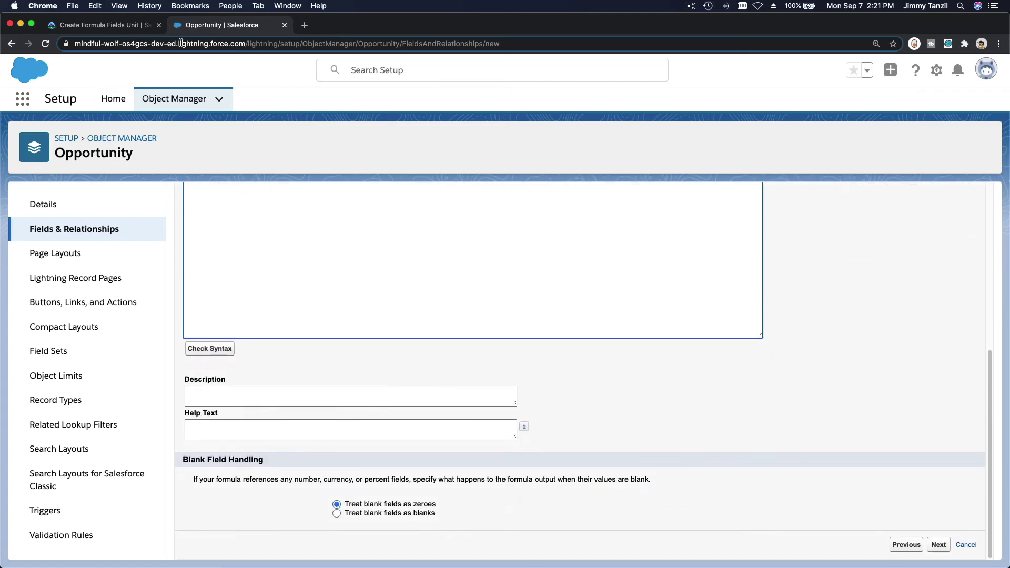
left_click(128, 30)
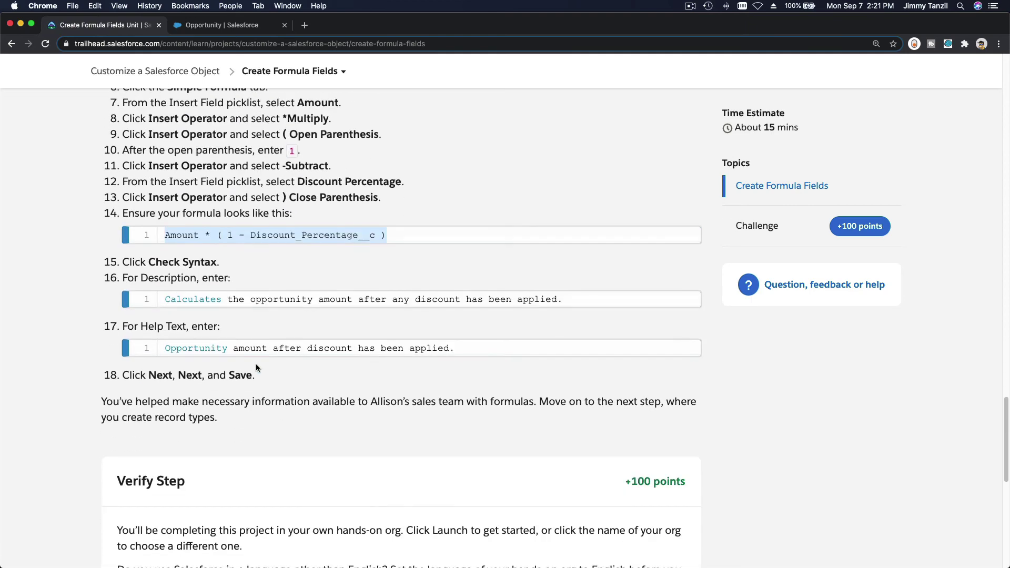
triple_click(273, 294)
key("super+c")
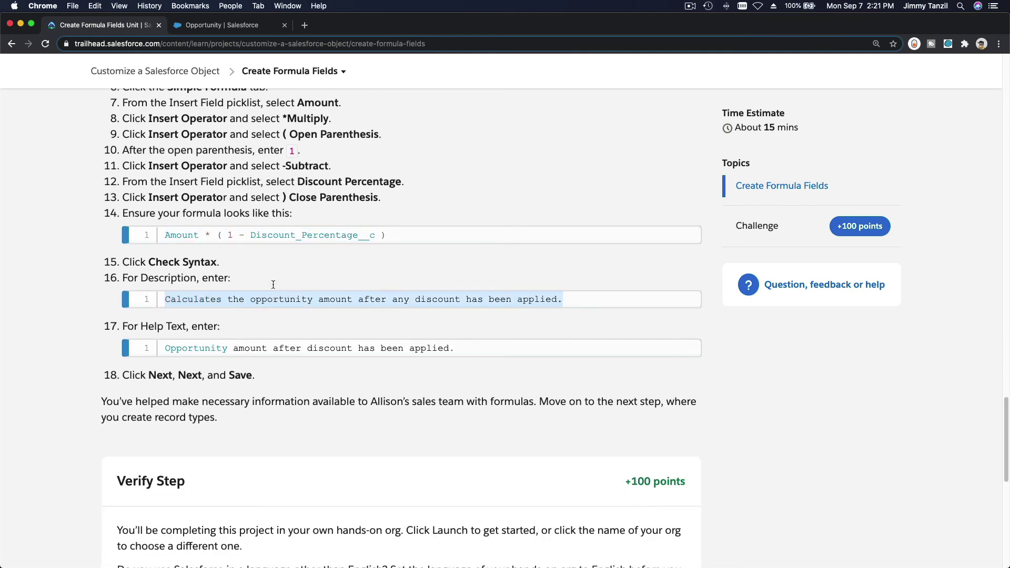
left_click(208, 26)
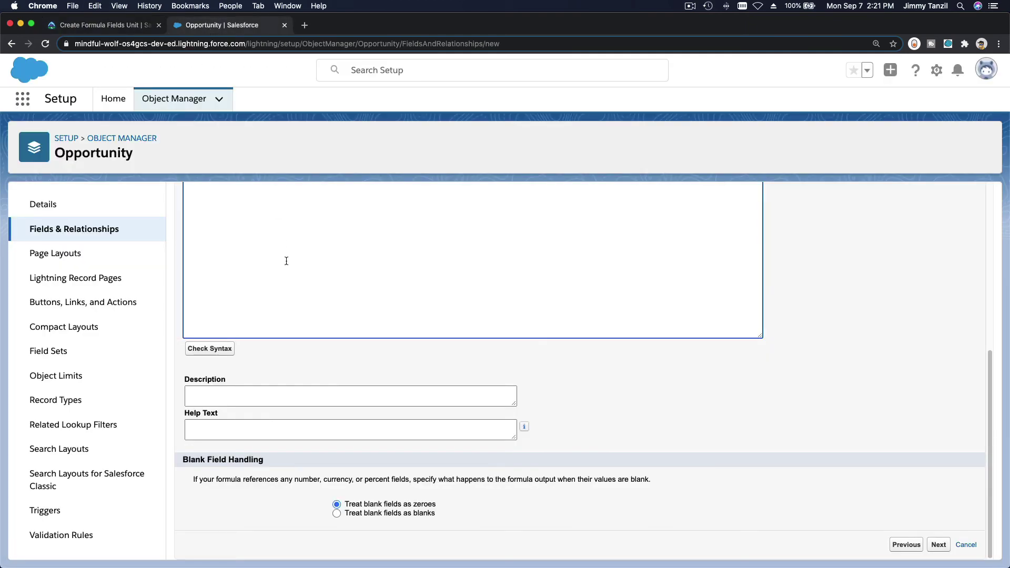
left_click(270, 391)
key("super+v")
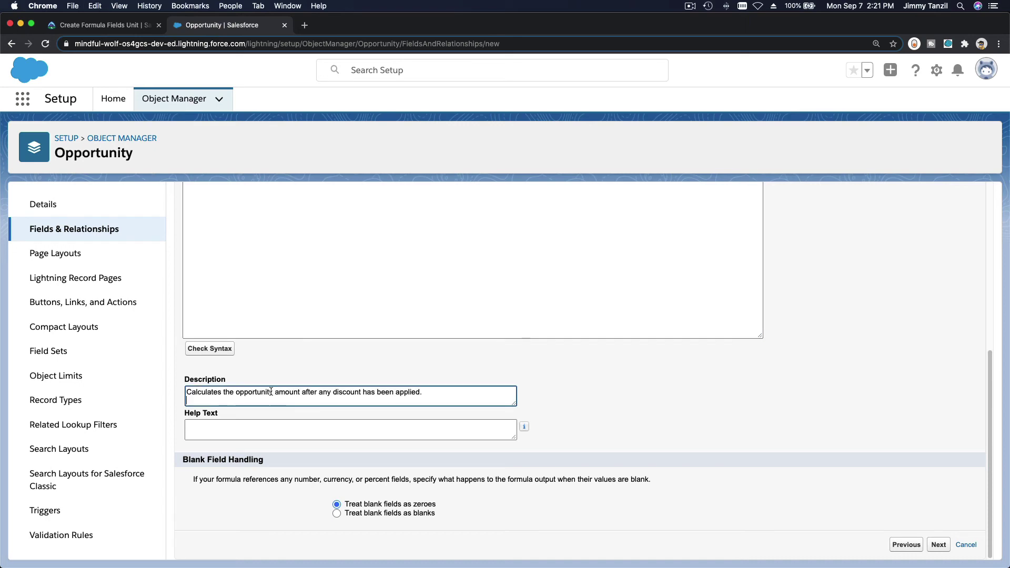
Step: Copy the help text "Opportunity amount after discount has been applied." from the instructions into the field and proceed to field-level security
left_click(105, 26)
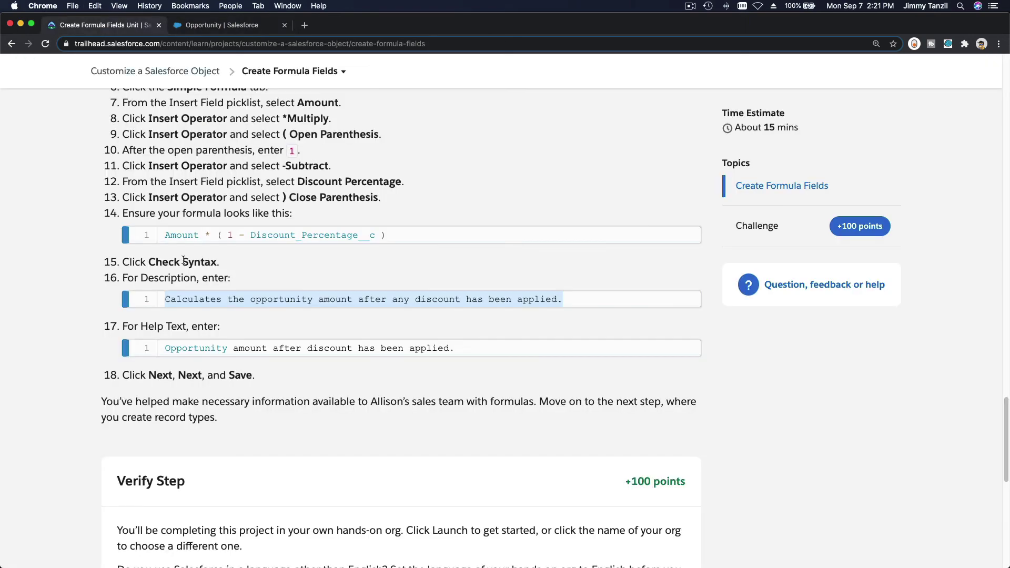
triple_click(217, 348)
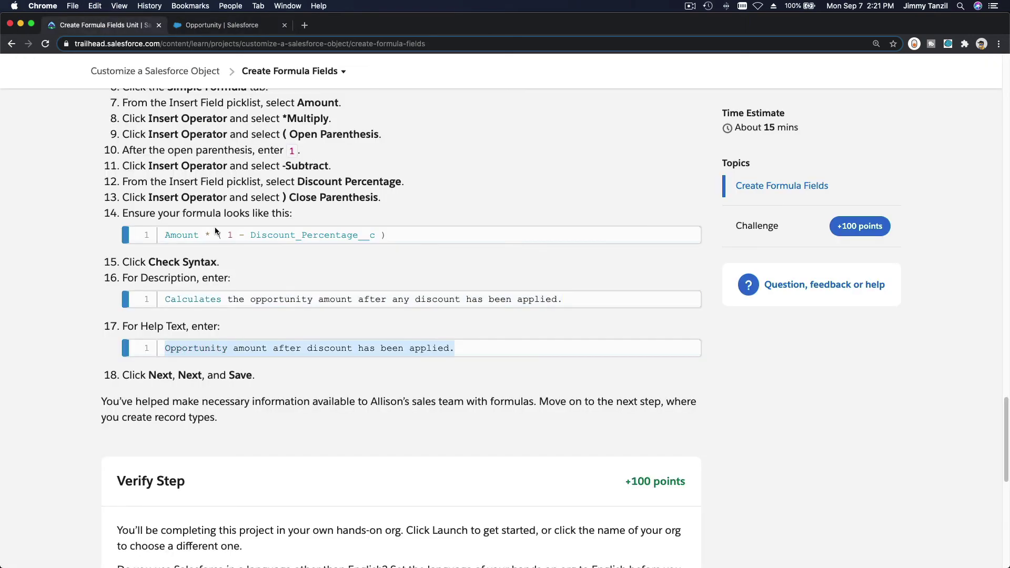
left_click(220, 26)
left_click(273, 435)
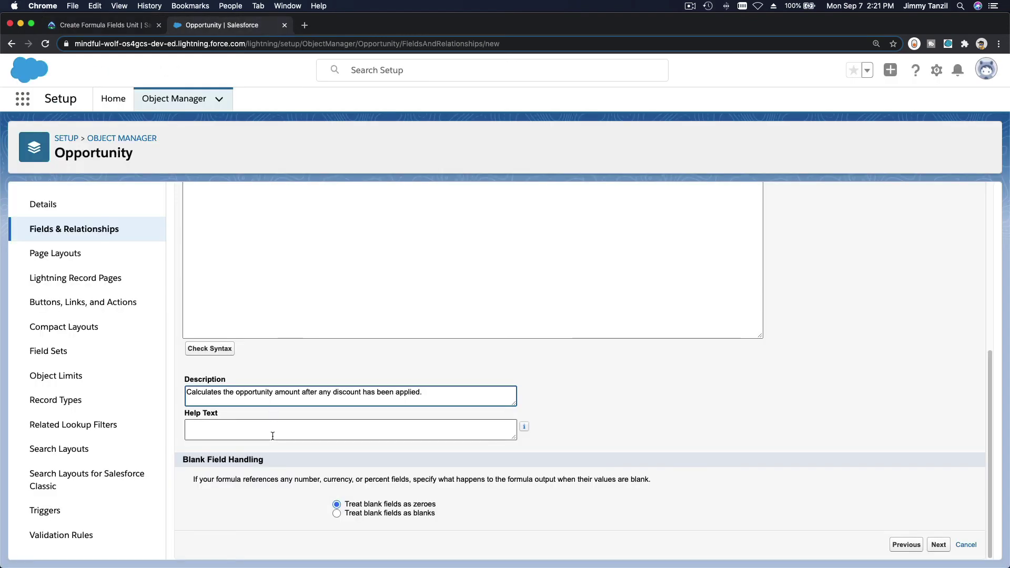
key("super+v")
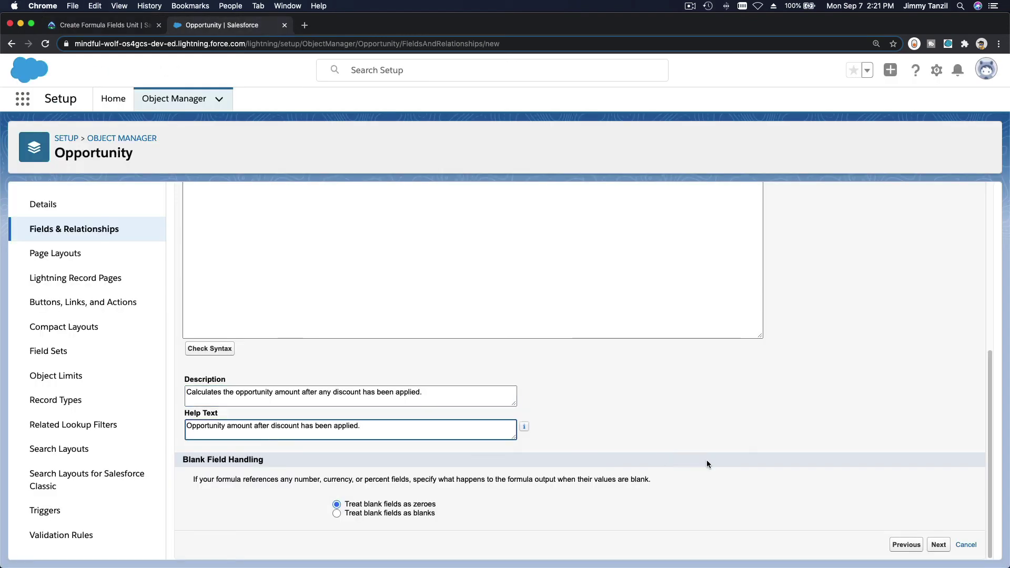
left_click(938, 544)
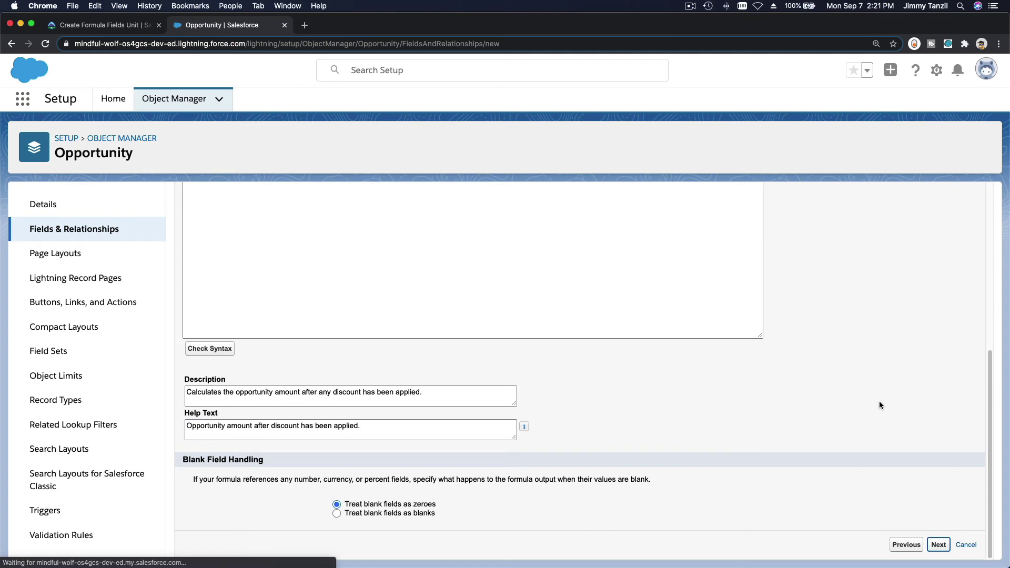
Step: Limit the Amount After Discount field's visibility to the Sales User and System Administrator profiles
left_click(720, 378)
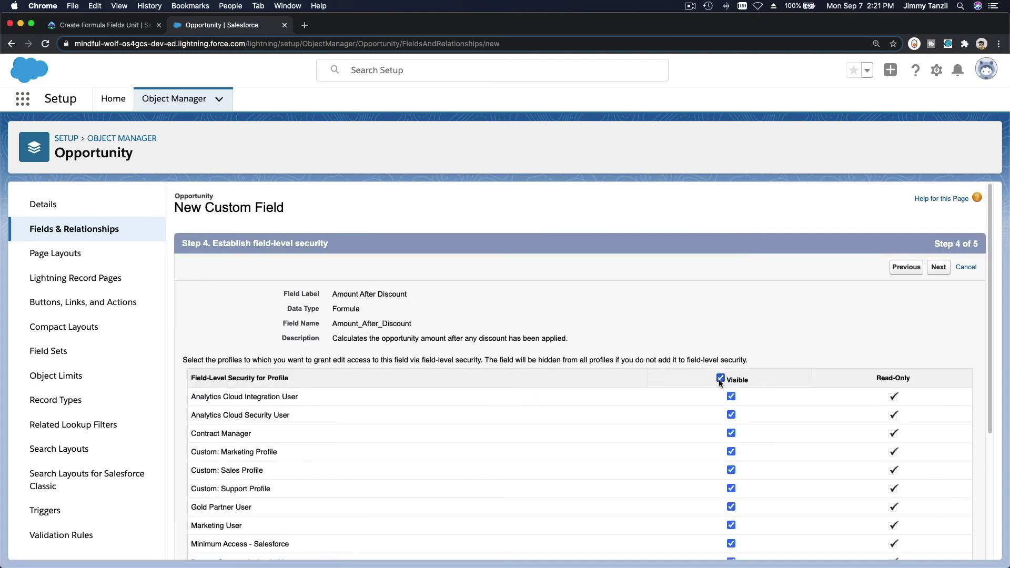
scroll(718, 380, "down", 5)
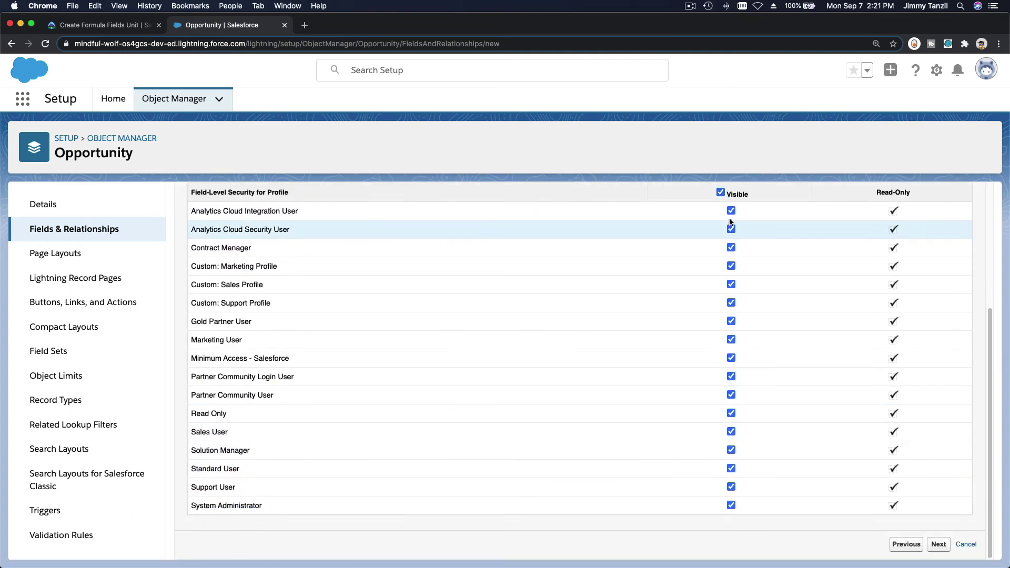
left_click(721, 193)
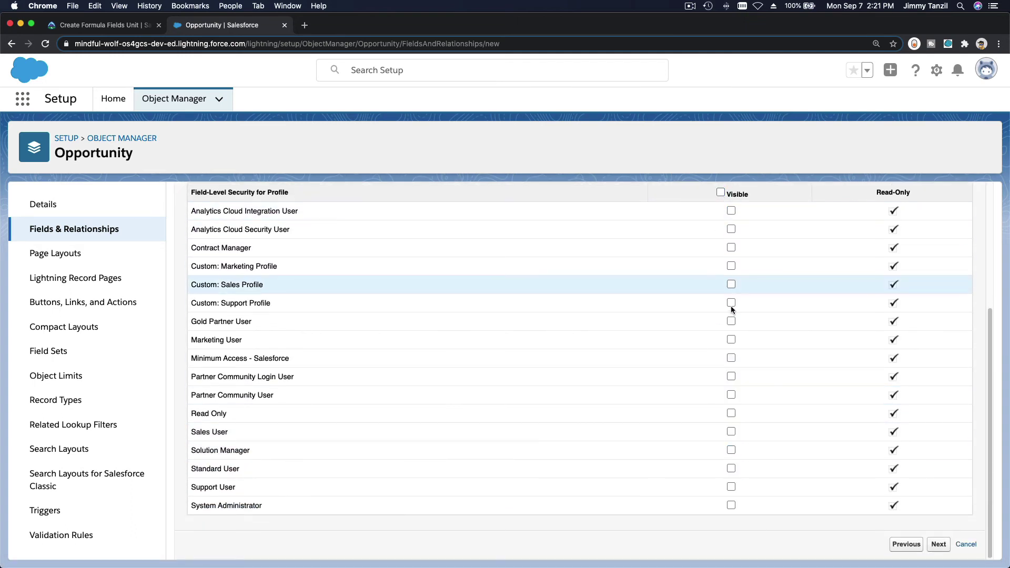
left_click(730, 432)
left_click(730, 505)
Step: Check the remaining Trailhead instructions, keep Amount After Discount on all four opportunity page layouts and save the field
left_click(127, 26)
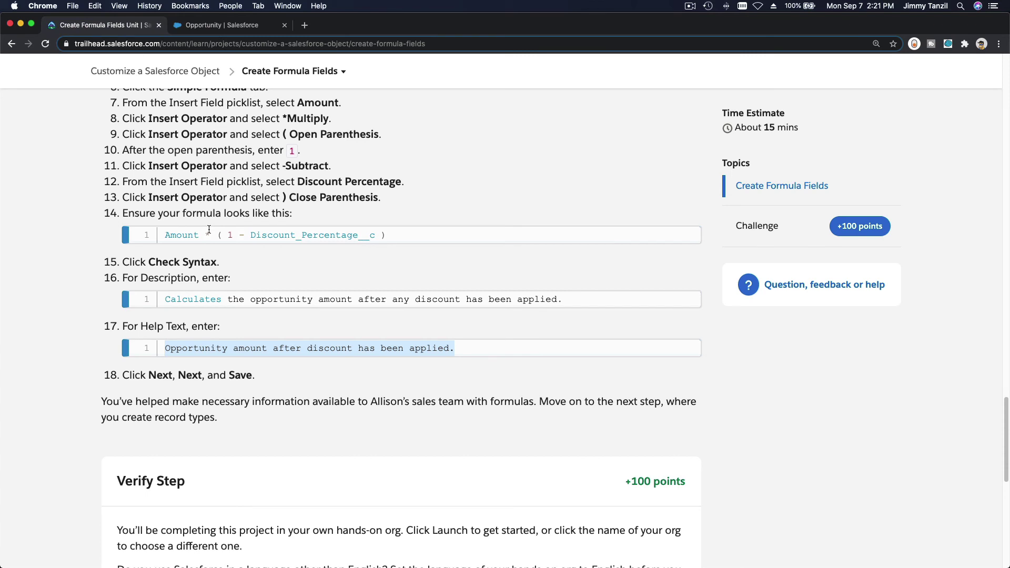
scroll(209, 230, "up", 5)
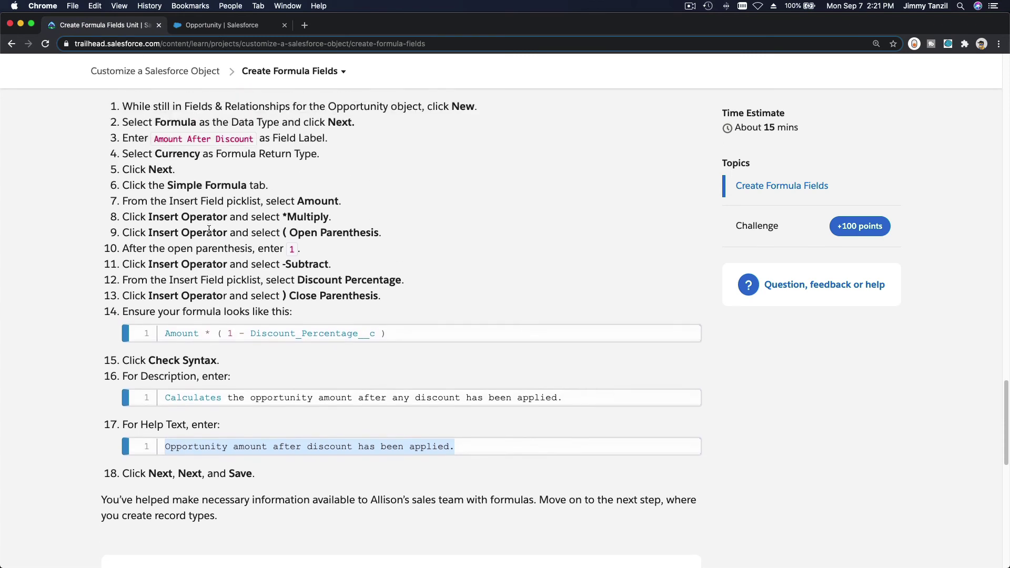
scroll(209, 233, "down", 6)
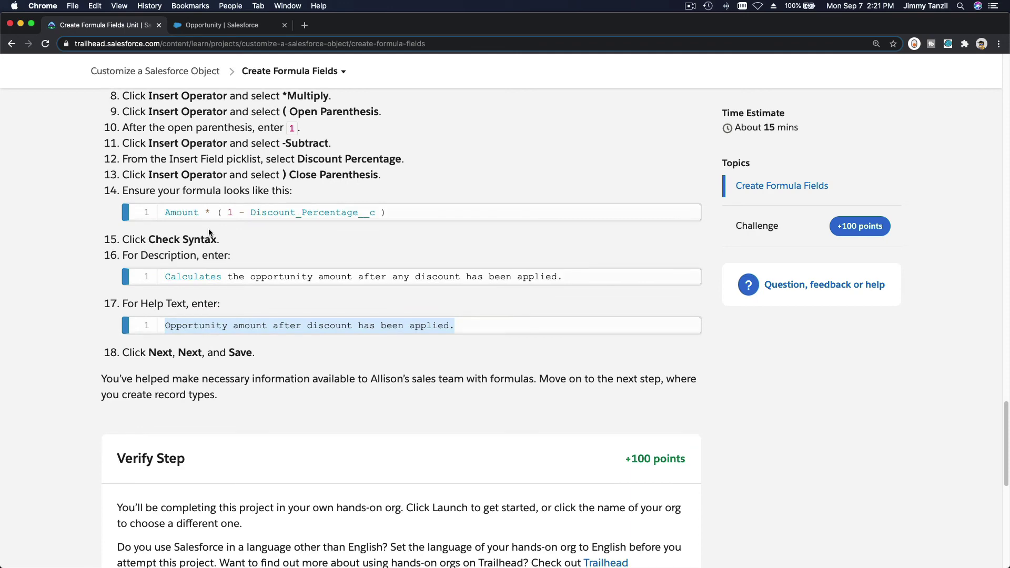
left_click(210, 25)
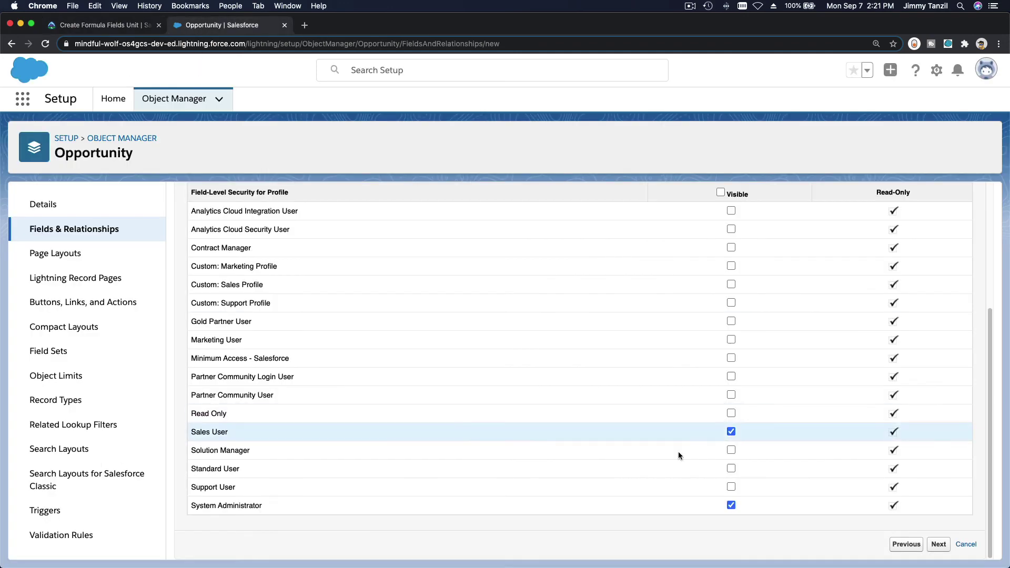
left_click(938, 542)
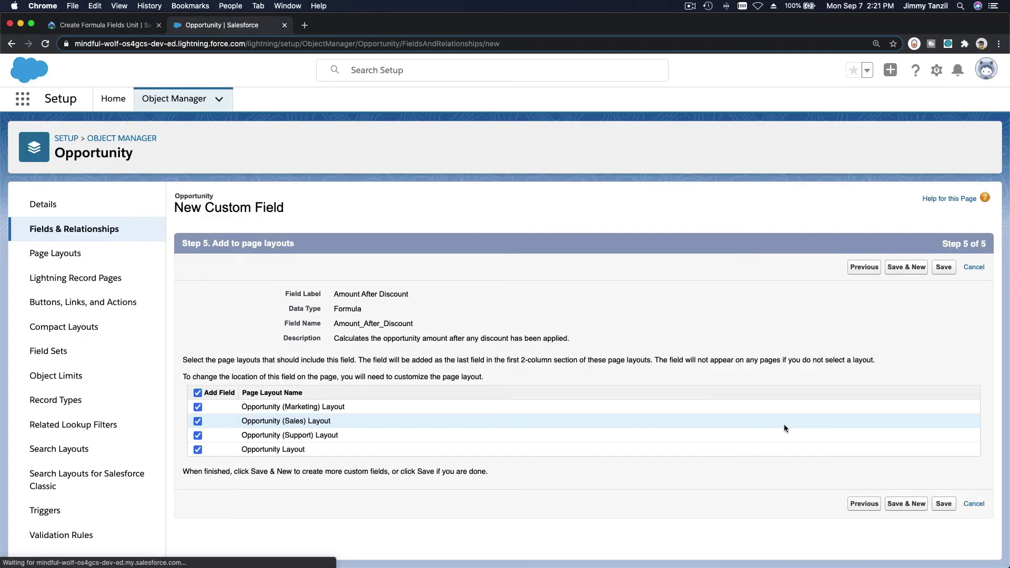
left_click(944, 267)
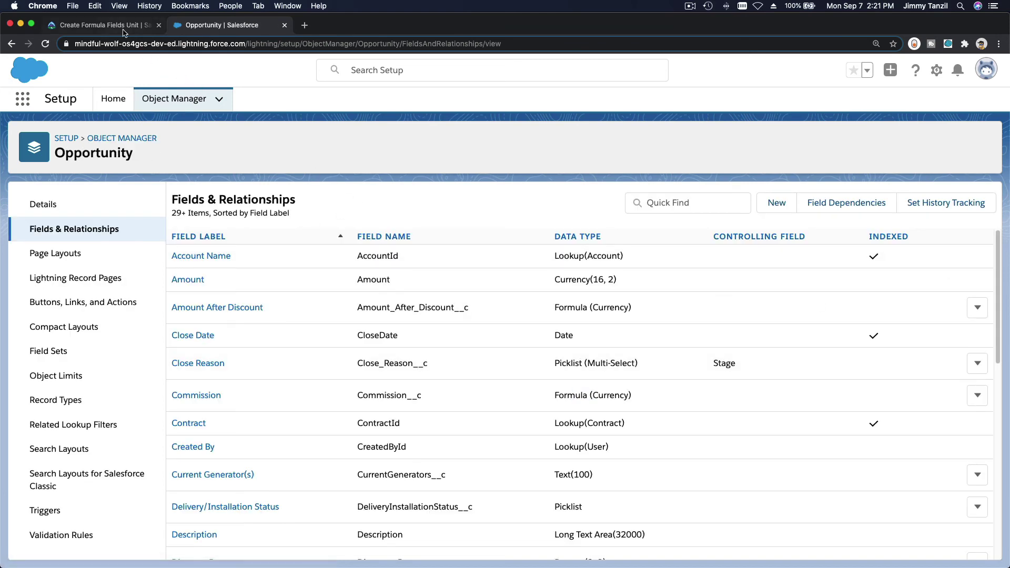
Step: Submit the Create Formula Fields unit in Trailhead for verification and look over the Customize a Salesforce Object unit list
left_click(105, 25)
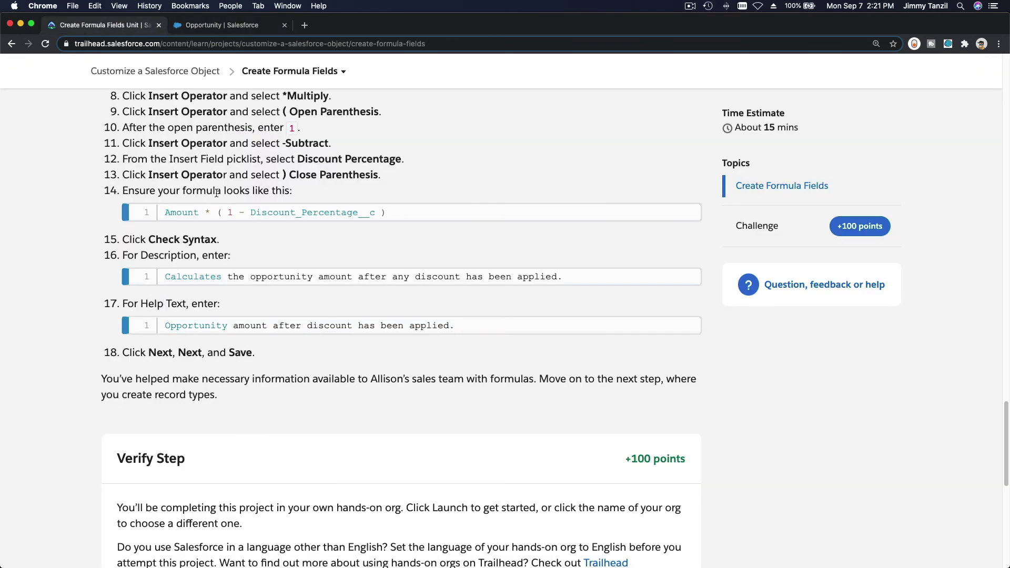
scroll(311, 259, "down", 2)
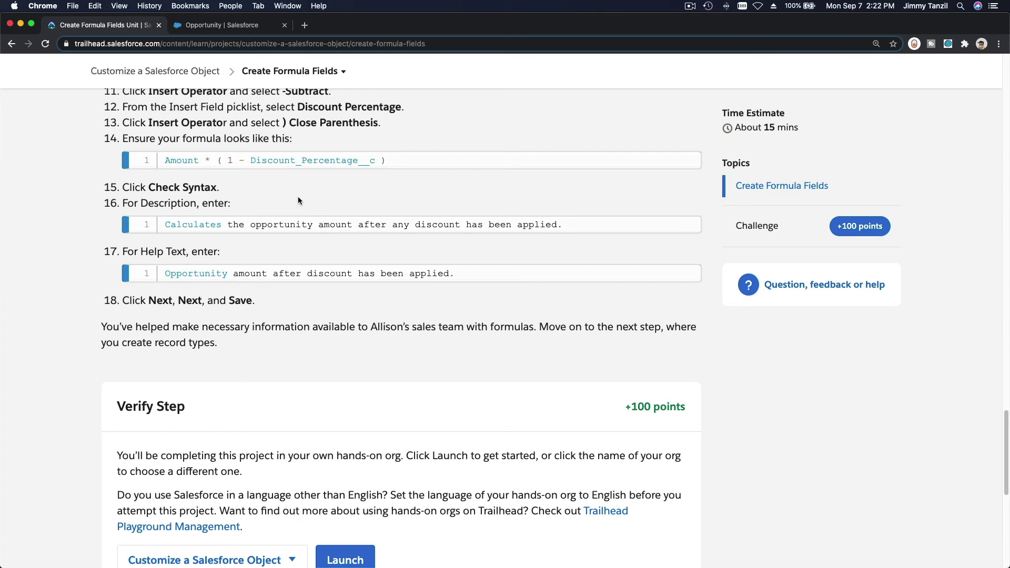
left_click(236, 26)
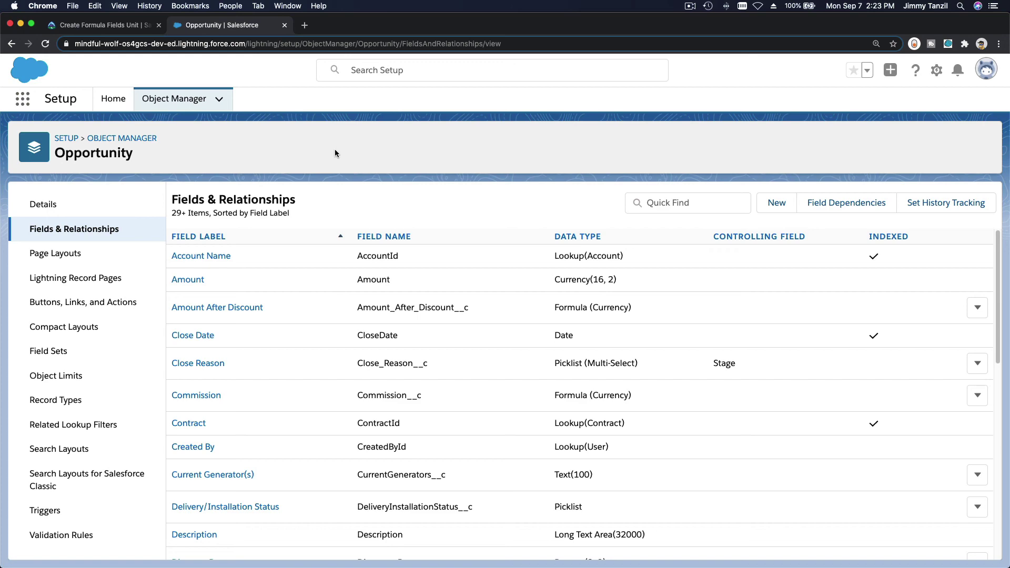
left_click(105, 25)
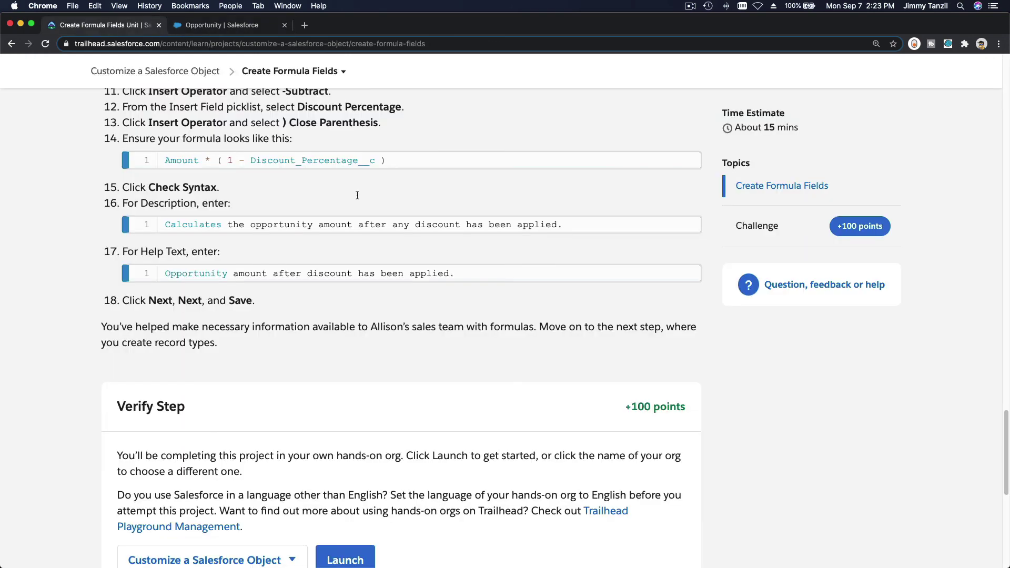
scroll(822, 406, "down", 4)
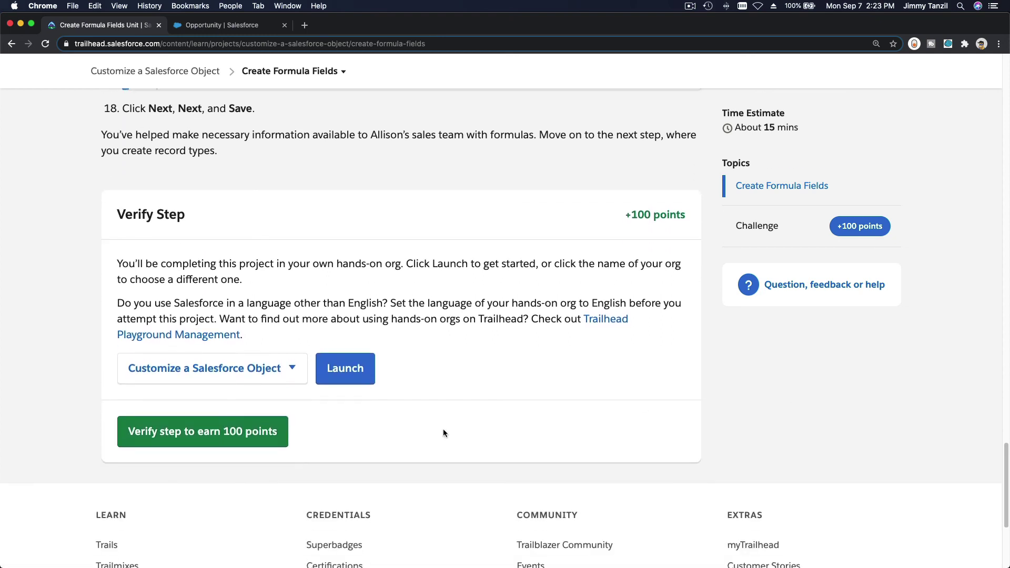
left_click(254, 432)
left_click(339, 78)
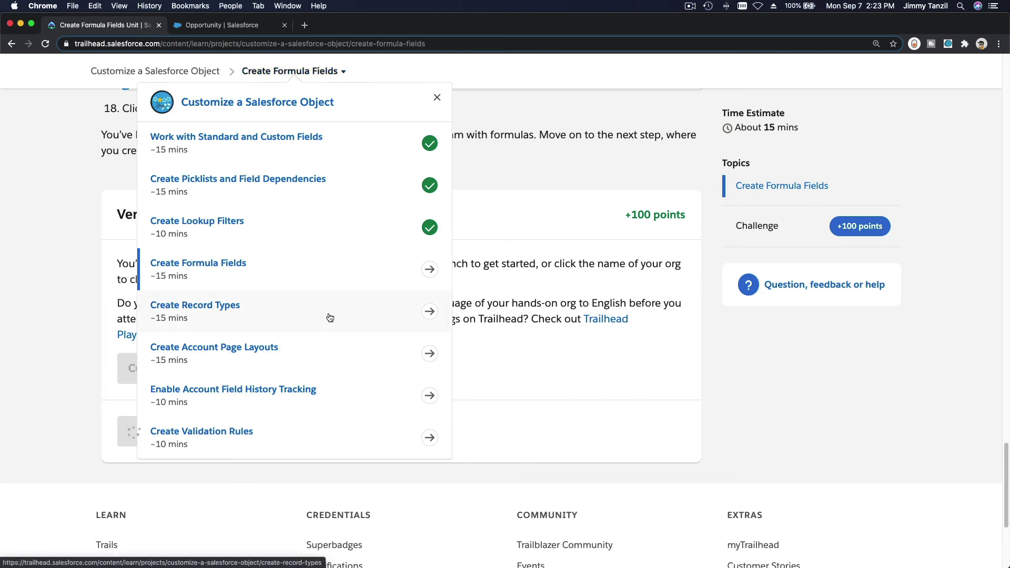
left_click(899, 363)
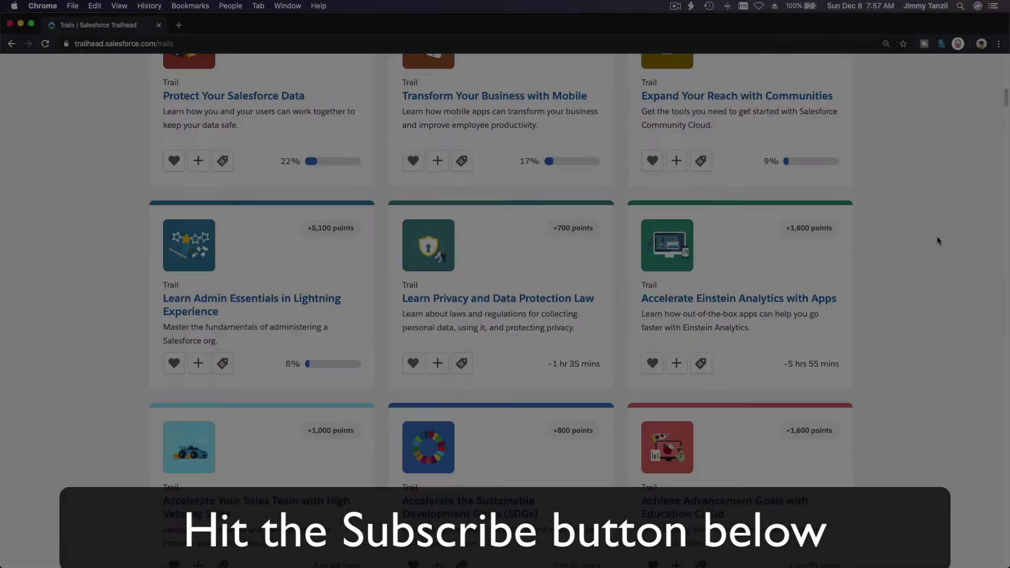
scroll(937, 237, "down", 20)
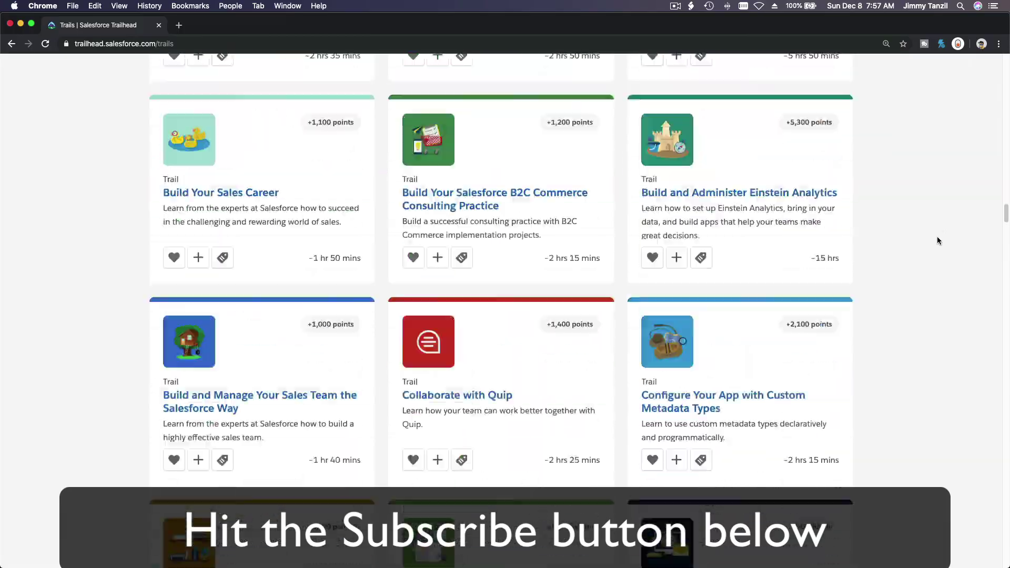
scroll(937, 240, "down", 15)
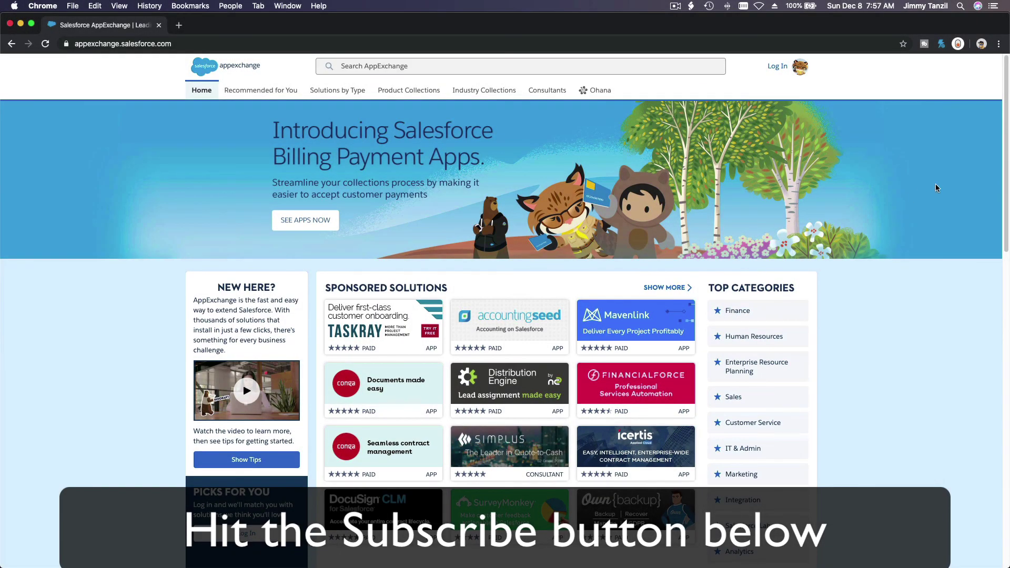
scroll(935, 188, "down", 10)
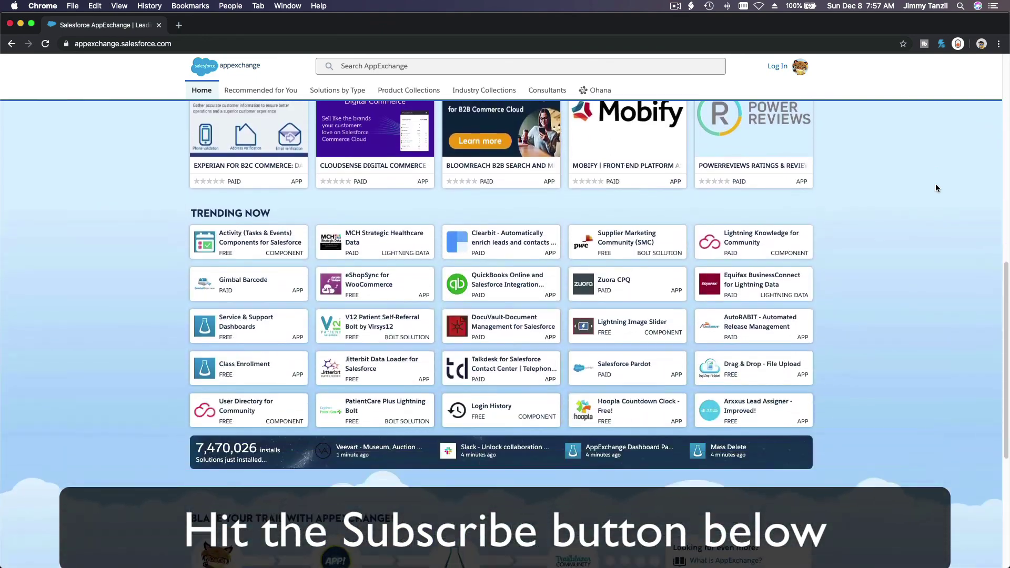